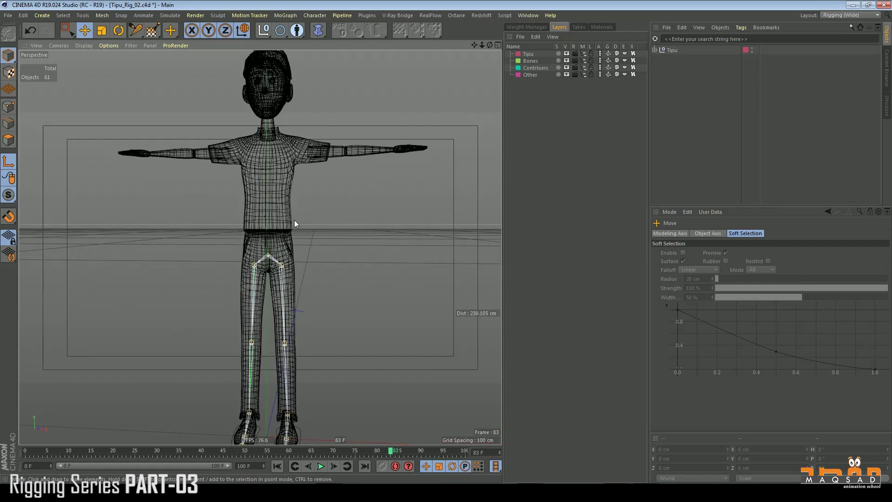
Step: Add a new joint and, in the front view, raise it along Y to the character's waist at about 91 cm
{"action": "left_click", "coordinate": [306, 16]}
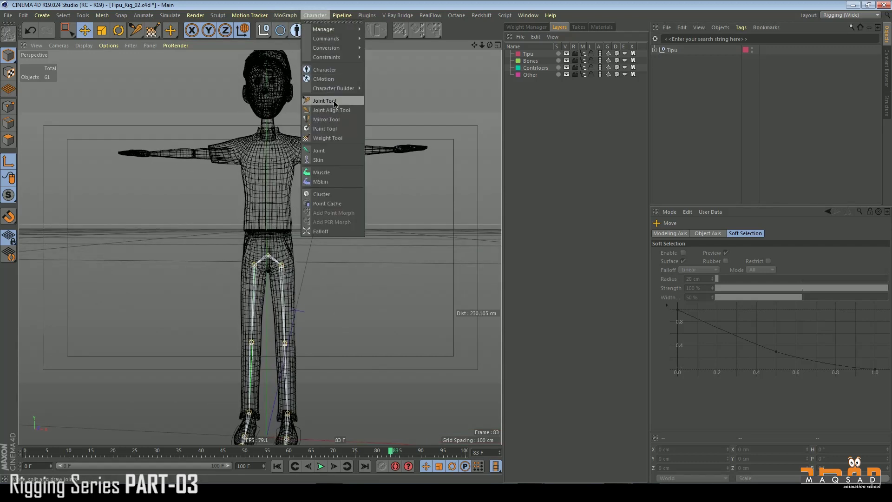
{"action": "left_click", "coordinate": [337, 152]}
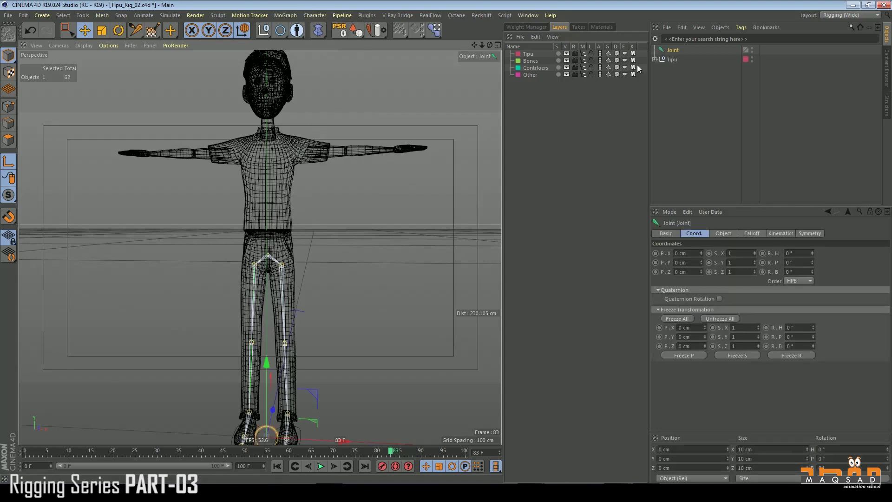
{"action": "key", "text": "F4"}
{"action": "key", "text": "h"}
{"action": "left_click_drag", "start_coordinate": [263, 292], "coordinate": [266, 147]}
{"action": "scroll", "coordinate": [269, 218], "scroll_direction": "up", "scroll_amount": 5}
{"action": "left_click_drag", "start_coordinate": [283, 239], "coordinate": [281, 160]}
{"action": "key", "text": "ctrl+z"}
{"action": "left_click_drag", "start_coordinate": [284, 225], "coordinate": [281, 170]}
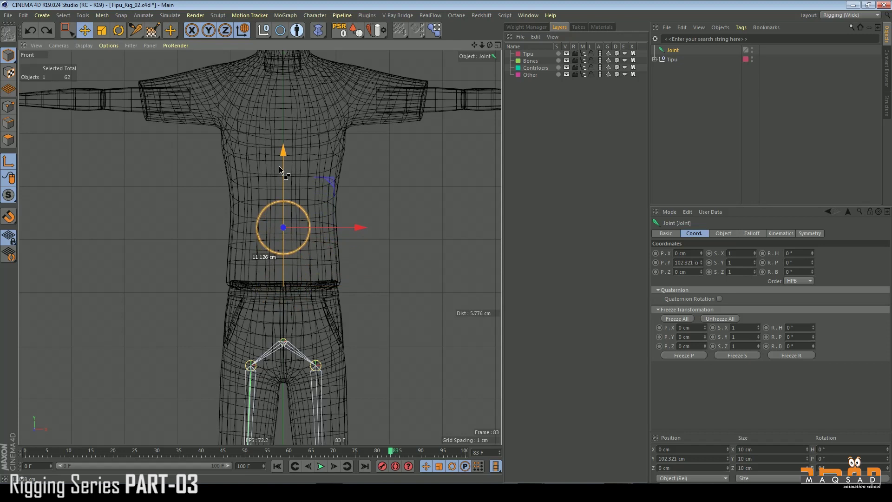
{"action": "key", "text": "ctrl+z"}
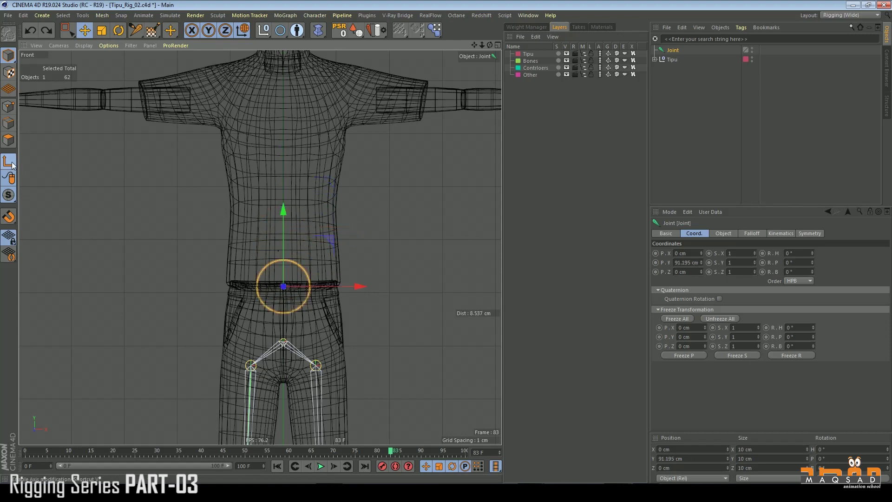
Step: Duplicate the waist joint upward twice, placing copies at the mid-torso and at the chest, about 117 cm high
{"action": "left_click_drag", "start_coordinate": [286, 230], "coordinate": [280, 162], "text": "ctrl"}
{"action": "middle_click_drag", "start_coordinate": [313, 159], "coordinate": [305, 232], "text": "alt"}
{"action": "left_click_drag", "start_coordinate": [290, 233], "coordinate": [286, 163], "text": "ctrl"}
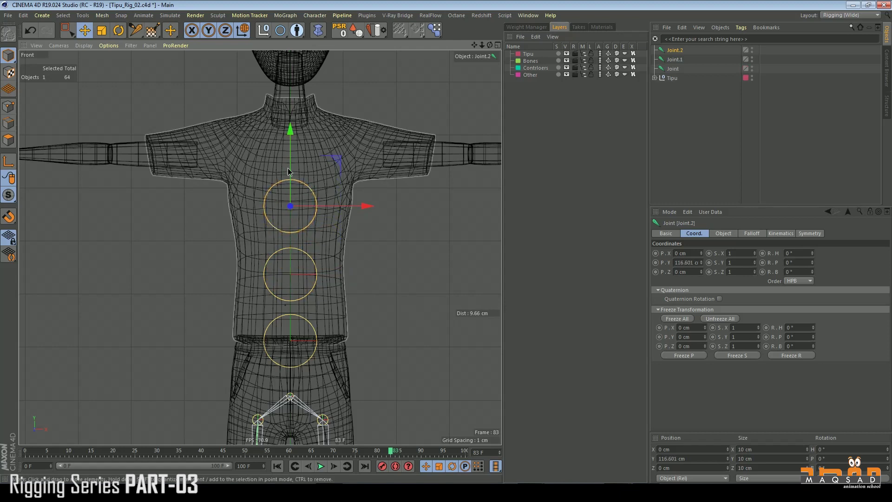
Step: Raise the uppermost torso joint slightly to the upper chest
{"action": "middle_click_drag", "start_coordinate": [285, 164], "coordinate": [296, 194], "text": "alt"}
{"action": "scroll", "coordinate": [298, 196], "scroll_direction": "up", "scroll_amount": 2}
{"action": "left_click_drag", "start_coordinate": [296, 203], "coordinate": [291, 150], "text": "ctrl"}
{"action": "key", "text": "ctrl+z"}
{"action": "left_click_drag", "start_coordinate": [296, 200], "coordinate": [297, 164]}
Step: Duplicate the chest joint upward to the neck base, head base and head top, at about 133, 143 and 168 cm
{"action": "middle_click_drag", "start_coordinate": [296, 169], "coordinate": [311, 224], "text": "alt"}
{"action": "left_click_drag", "start_coordinate": [310, 225], "coordinate": [310, 145], "text": "ctrl"}
{"action": "middle_click_drag", "start_coordinate": [317, 168], "coordinate": [310, 233], "text": "alt"}
{"action": "scroll", "coordinate": [323, 226], "scroll_direction": "up", "scroll_amount": 2}
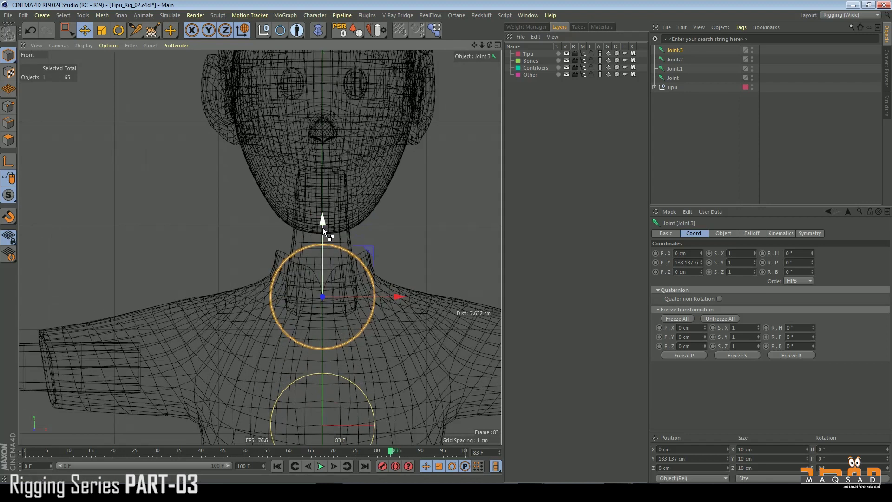
{"action": "left_click_drag", "start_coordinate": [322, 230], "coordinate": [310, 132], "text": "ctrl"}
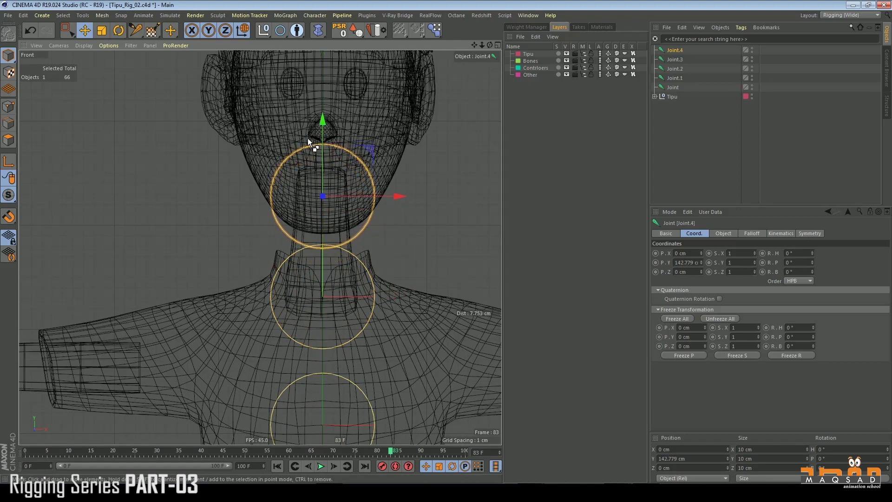
{"action": "middle_click_drag", "start_coordinate": [319, 145], "coordinate": [339, 307], "text": "alt"}
{"action": "left_click_drag", "start_coordinate": [341, 298], "coordinate": [321, 38], "text": "ctrl"}
{"action": "scroll", "coordinate": [359, 223], "scroll_direction": "down", "scroll_amount": 4}
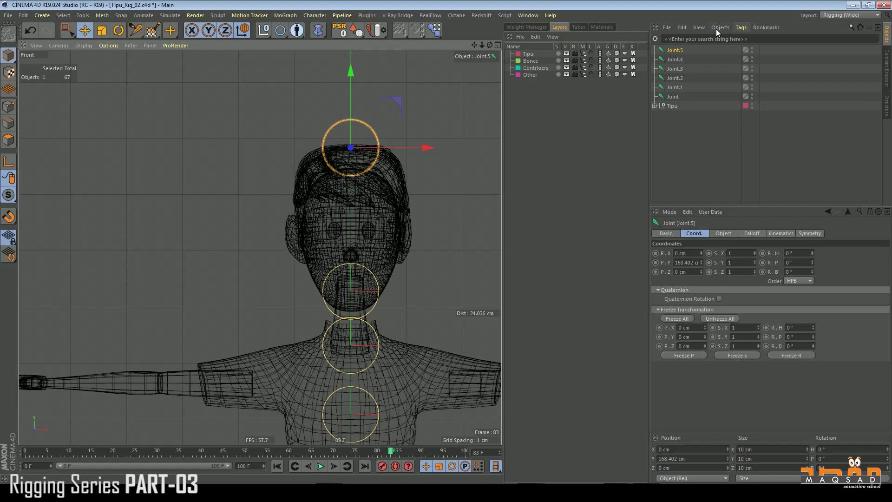
Step: Nest the six new joints into one parent-child chain running from the waist joint up to the head top
{"action": "left_click_drag", "start_coordinate": [681, 51], "coordinate": [677, 69]}
{"action": "middle_click_drag", "start_coordinate": [408, 285], "coordinate": [414, 175], "text": "alt"}
{"action": "scroll", "coordinate": [414, 176], "scroll_direction": "down", "scroll_amount": 4}
{"action": "left_click_drag", "start_coordinate": [676, 53], "coordinate": [676, 99]}
{"action": "scroll", "coordinate": [400, 214], "scroll_direction": "up", "scroll_amount": 4}
{"action": "left_click", "coordinate": [677, 51]}
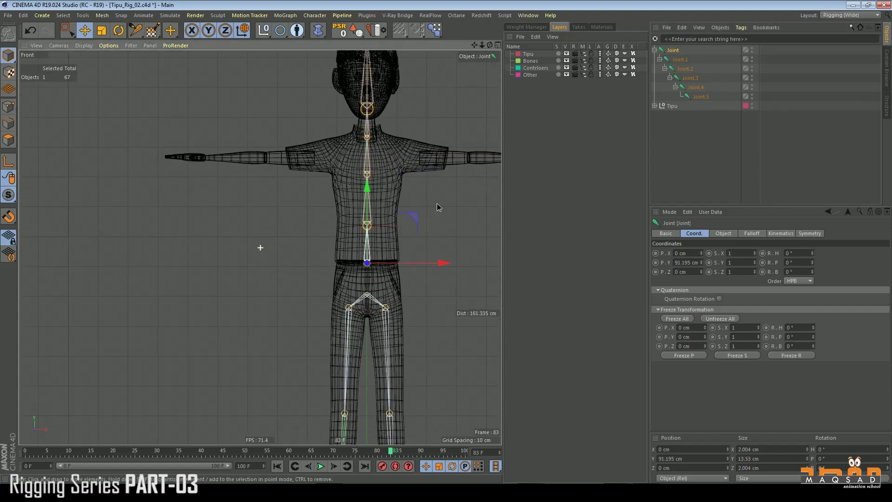
Step: With axis modification enabled, lower only the root spine joint to about 87.3 cm in Y
{"action": "middle_click_drag", "start_coordinate": [260, 246], "coordinate": [265, 207], "text": "alt"}
{"action": "left_click", "coordinate": [11, 163]}
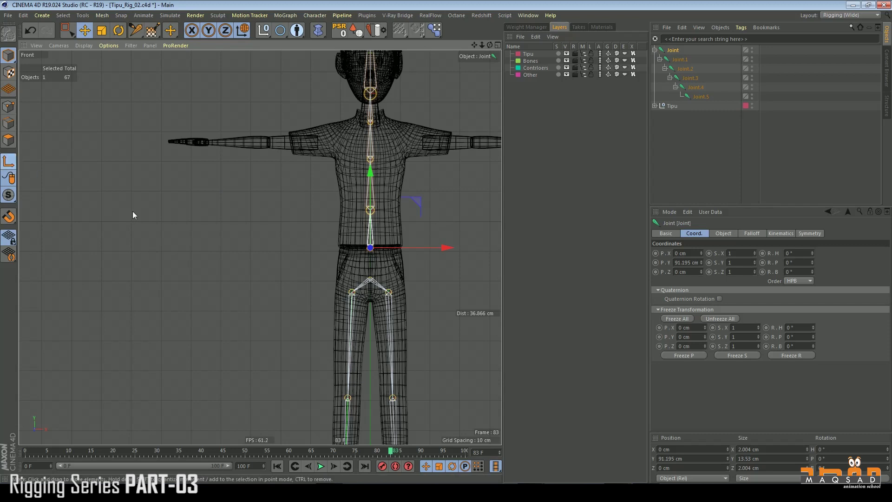
{"action": "scroll", "coordinate": [375, 205], "scroll_direction": "up", "scroll_amount": 4}
{"action": "left_click_drag", "start_coordinate": [361, 199], "coordinate": [364, 221]}
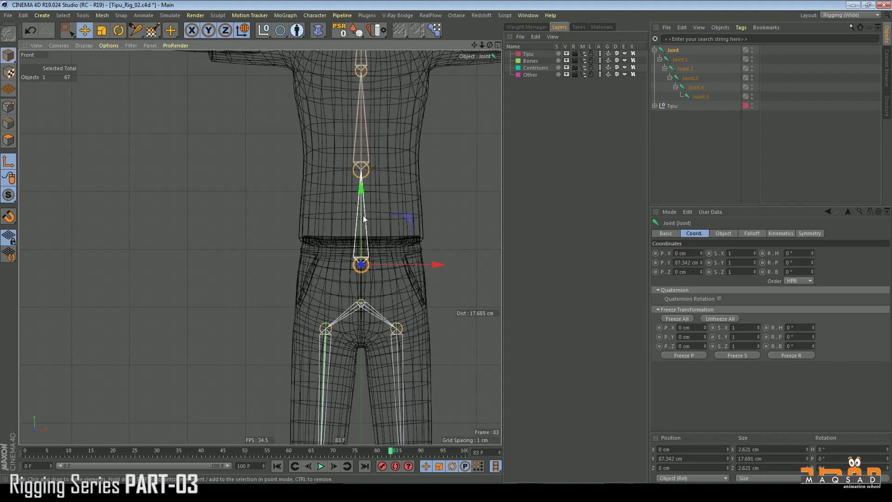
Step: Lower Joint.1 so it sits about 10 cm above the root joint
{"action": "middle_click_drag", "start_coordinate": [363, 216], "coordinate": [357, 263], "text": "alt"}
{"action": "left_click", "coordinate": [680, 64]}
{"action": "left_click_drag", "start_coordinate": [350, 170], "coordinate": [352, 208]}
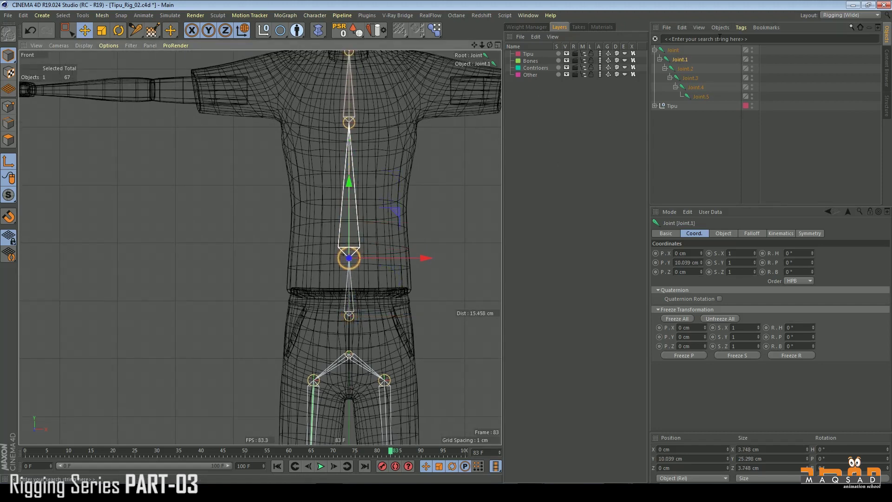
Step: Copy the head-top joint and insert the copy between Joint.1 and Joint.2 in the hierarchy
{"action": "left_click_drag", "start_coordinate": [673, 65], "coordinate": [682, 70], "text": "ctrl"}
{"action": "key", "text": "ctrl+z"}
{"action": "left_click", "coordinate": [697, 127]}
{"action": "left_click", "coordinate": [701, 97]}
{"action": "left_click_drag", "start_coordinate": [702, 96], "coordinate": [685, 72], "text": "ctrl"}
{"action": "left_click", "coordinate": [684, 71]}
Step: Move the inserted joint down along Y to sit in the torso between Joint.1 and the chest joint
{"action": "middle_click_drag", "start_coordinate": [414, 162], "coordinate": [416, 275], "text": "alt"}
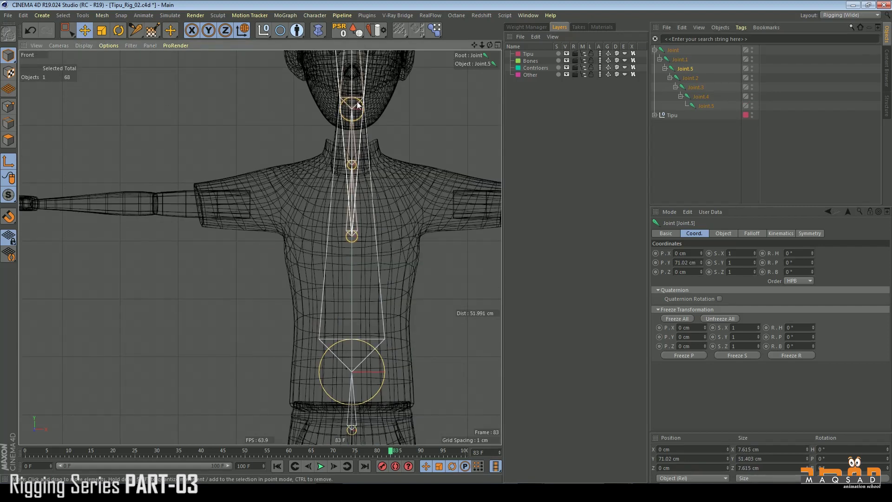
{"action": "scroll", "coordinate": [357, 105], "scroll_direction": "down", "scroll_amount": 3}
{"action": "left_click_drag", "start_coordinate": [347, 91], "coordinate": [366, 272]}
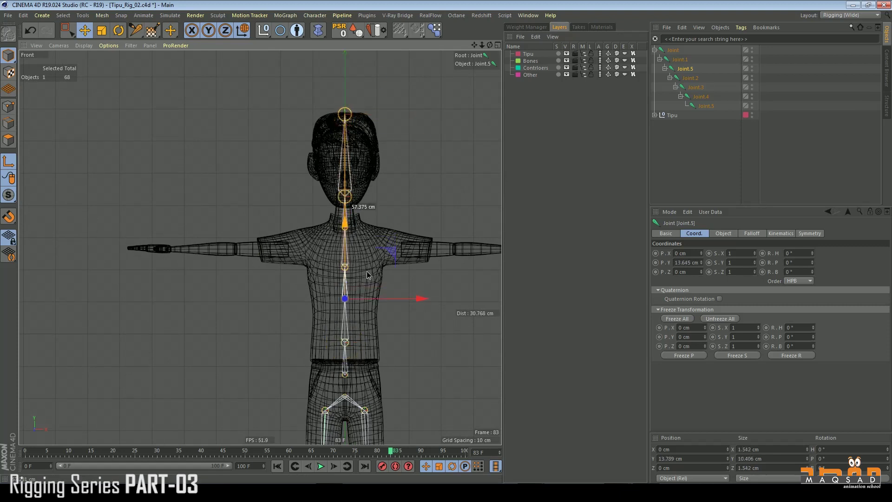
{"action": "middle_click_drag", "start_coordinate": [347, 246], "coordinate": [341, 205], "text": "alt"}
{"action": "scroll", "coordinate": [340, 205], "scroll_direction": "up", "scroll_amount": 3}
{"action": "left_click_drag", "start_coordinate": [340, 227], "coordinate": [341, 246]}
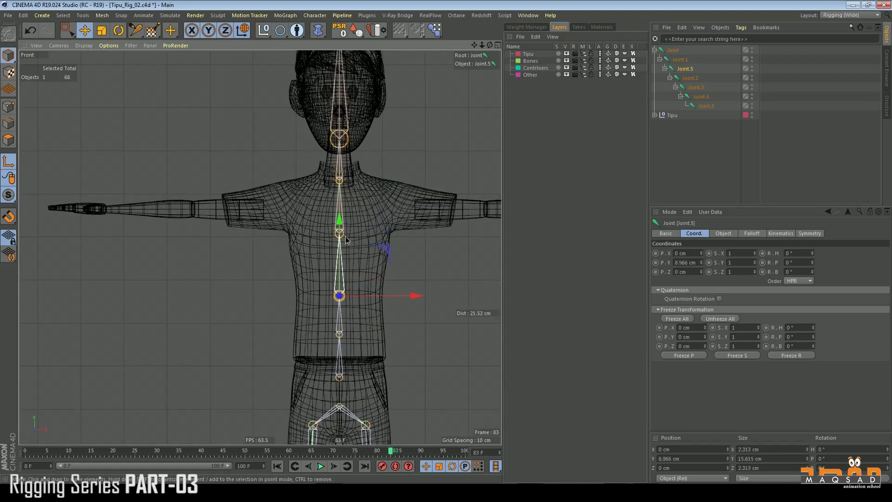
{"action": "scroll", "coordinate": [353, 186], "scroll_direction": "up", "scroll_amount": 4}
{"action": "left_click_drag", "start_coordinate": [352, 182], "coordinate": [355, 189]}
Step: For all seven spine joints, set both the bone size and the joint size to Custom at 1 cm
{"action": "left_click", "coordinate": [673, 50]}
{"action": "left_click", "coordinate": [706, 106], "text": "shift"}
{"action": "left_click", "coordinate": [726, 234]}
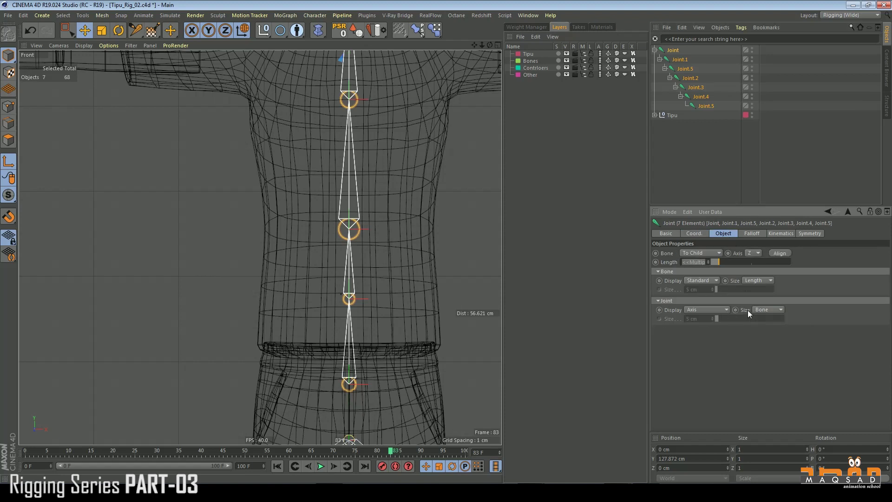
{"action": "left_click", "coordinate": [755, 290]}
{"action": "left_click", "coordinate": [695, 289]}
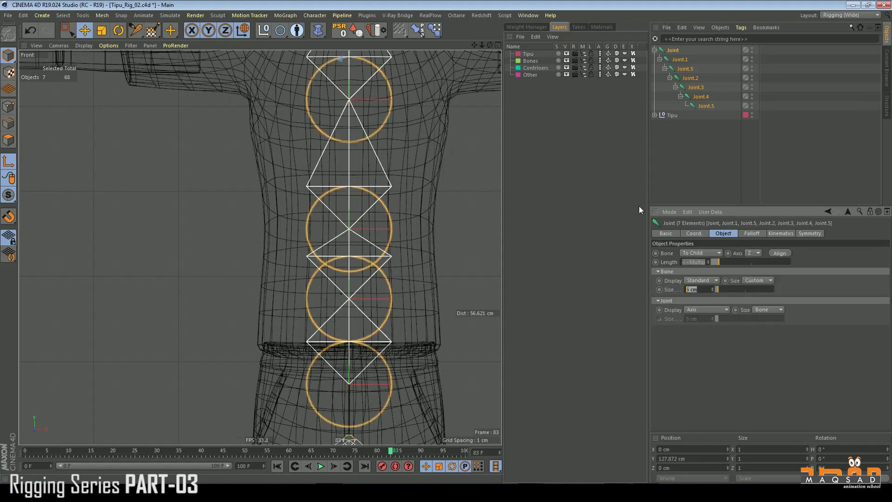
{"action": "type", "text": "1"}
{"action": "key", "text": "Return"}
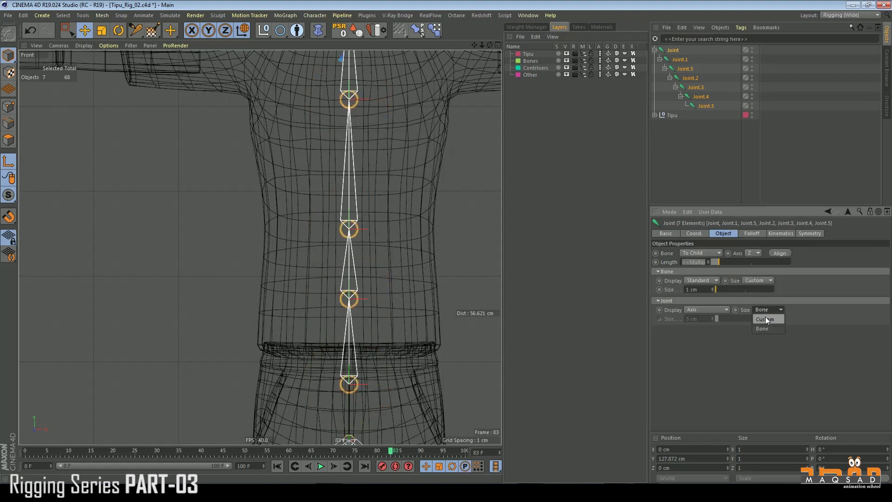
{"action": "left_click", "coordinate": [765, 319]}
{"action": "type", "text": "1"}
{"action": "key", "text": "Return"}
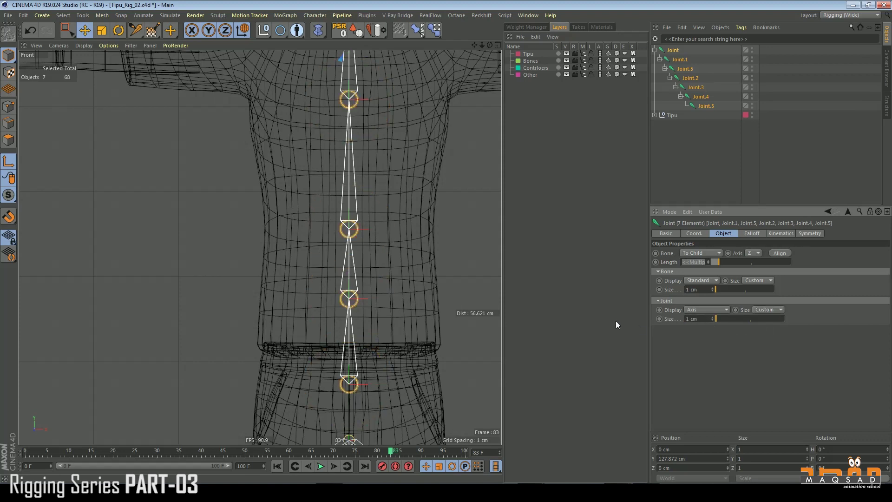
Step: Reduce the bone size and joint size of all seven spine joints to 0.5 cm
{"action": "scroll", "coordinate": [346, 253], "scroll_direction": "down", "scroll_amount": 3}
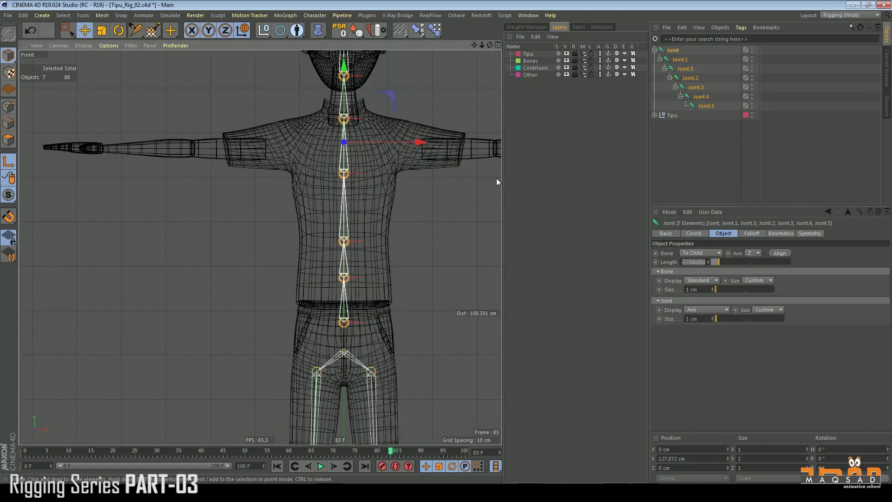
{"action": "left_click_drag", "start_coordinate": [702, 289], "coordinate": [639, 291]}
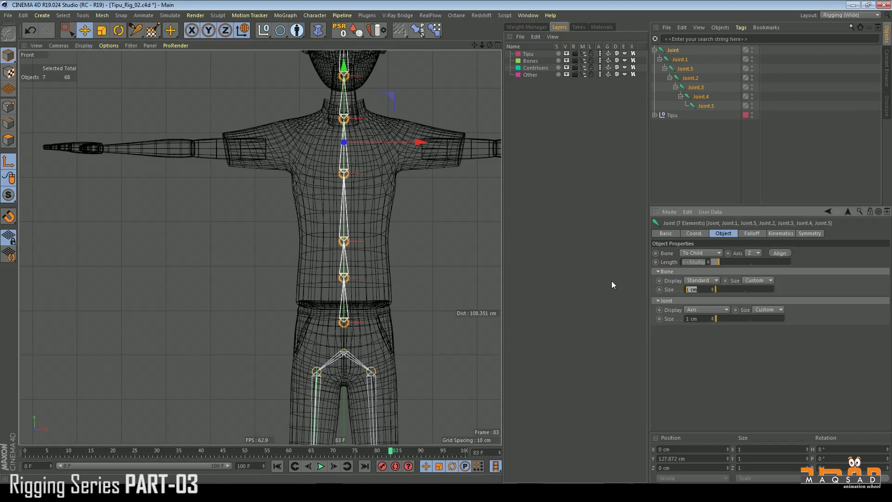
{"action": "type", "text": "0.5"}
{"action": "key", "text": "Return"}
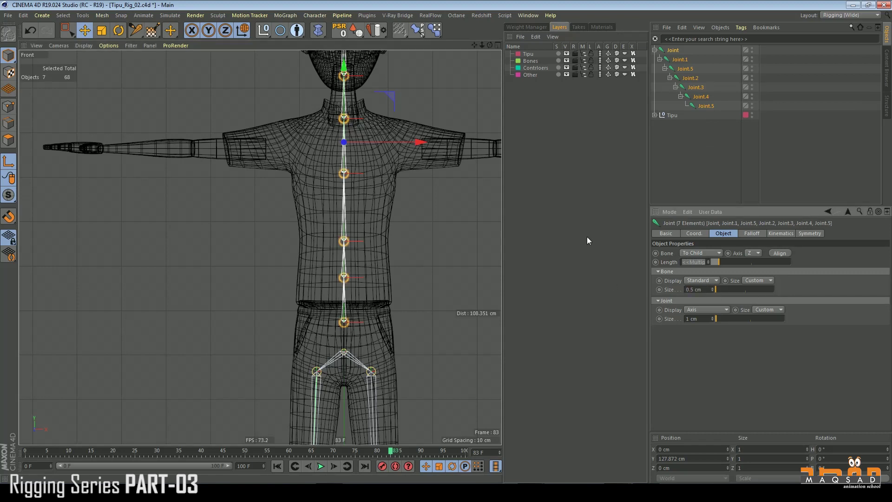
{"action": "key", "text": "Tab"}
{"action": "type", "text": "0.5"}
{"action": "key", "text": "Return"}
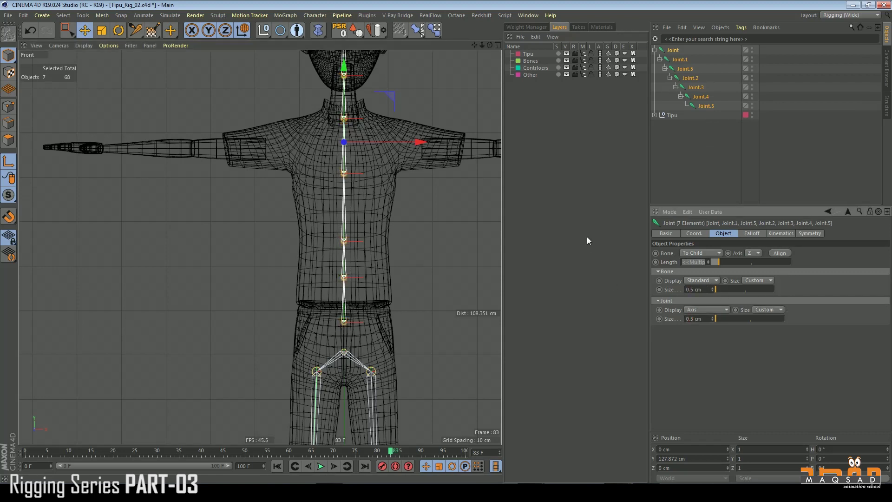
Step: Shift the whole spine joint chain back along Z inside the body, using the side view
{"action": "left_click", "coordinate": [694, 160]}
{"action": "middle_click_drag", "start_coordinate": [327, 144], "coordinate": [327, 151], "text": "alt"}
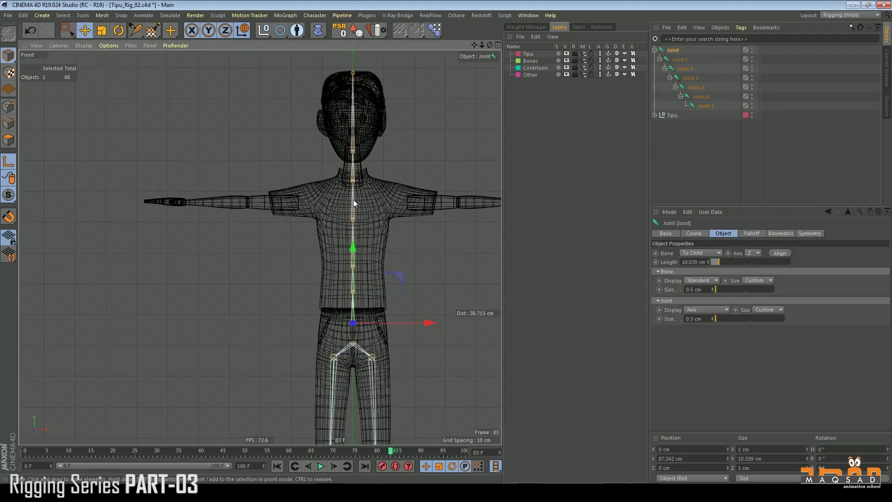
{"action": "key", "text": "F3"}
{"action": "right_click_drag", "start_coordinate": [245, 207], "coordinate": [375, 168], "text": "alt"}
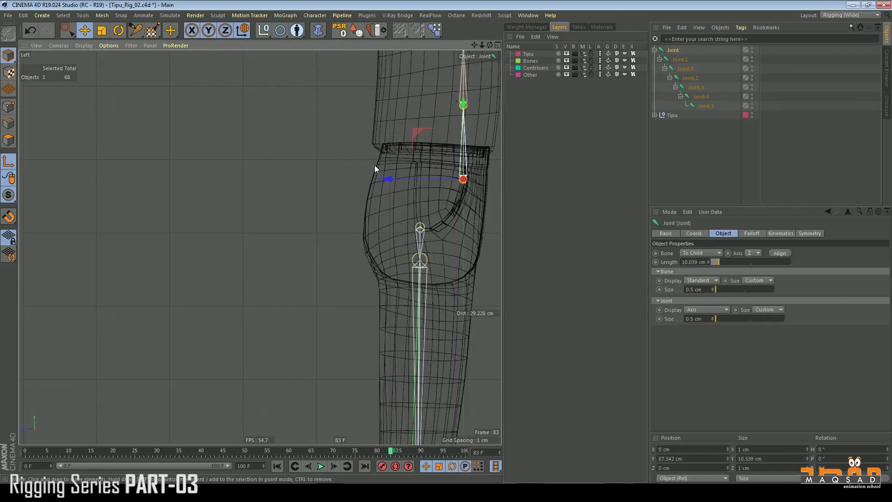
{"action": "middle_click_drag", "start_coordinate": [393, 156], "coordinate": [331, 217], "text": "alt"}
{"action": "left_click_drag", "start_coordinate": [341, 240], "coordinate": [294, 238]}
{"action": "key", "text": "ctrl+z"}
{"action": "left_click", "coordinate": [10, 181]}
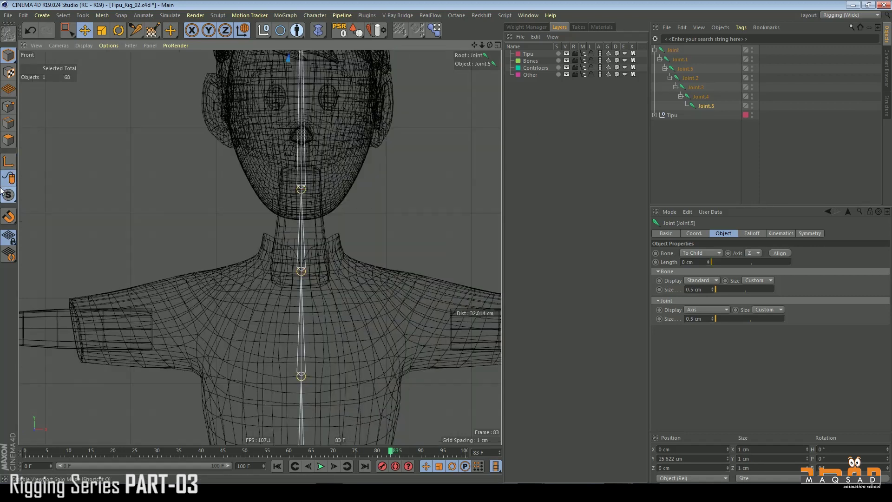
Step: With axis modification enabled, move the head-base joint forward in the side view to about -1.5 cm in Z
{"action": "left_click", "coordinate": [9, 163]}
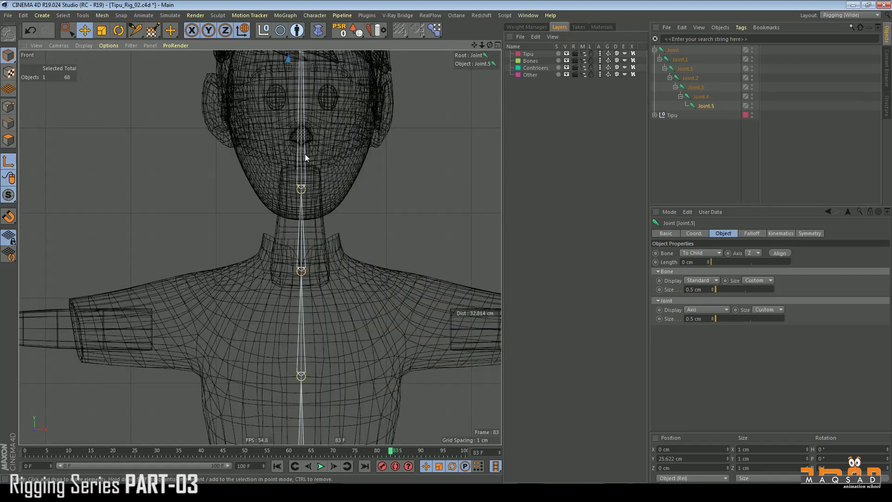
{"action": "middle_click_drag", "start_coordinate": [283, 163], "coordinate": [259, 279], "text": "alt"}
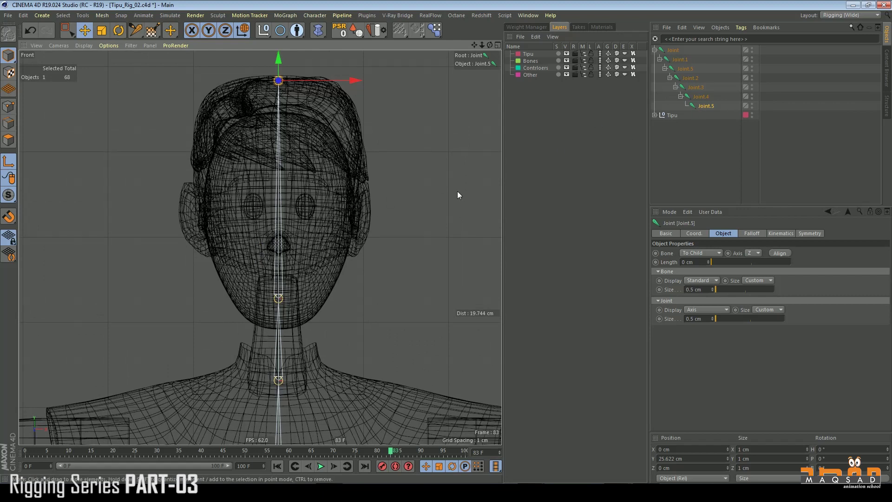
{"action": "key", "text": "F3"}
{"action": "right_click_drag", "start_coordinate": [273, 191], "coordinate": [358, 177], "text": "alt"}
{"action": "middle_click_drag", "start_coordinate": [261, 248], "coordinate": [353, 303], "text": "alt"}
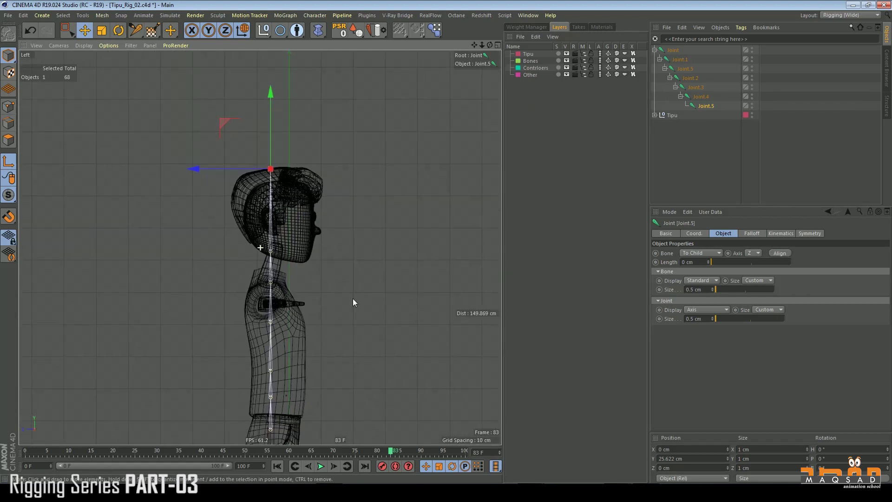
{"action": "scroll", "coordinate": [296, 205], "scroll_direction": "up", "scroll_amount": 6}
{"action": "left_click", "coordinate": [700, 98]}
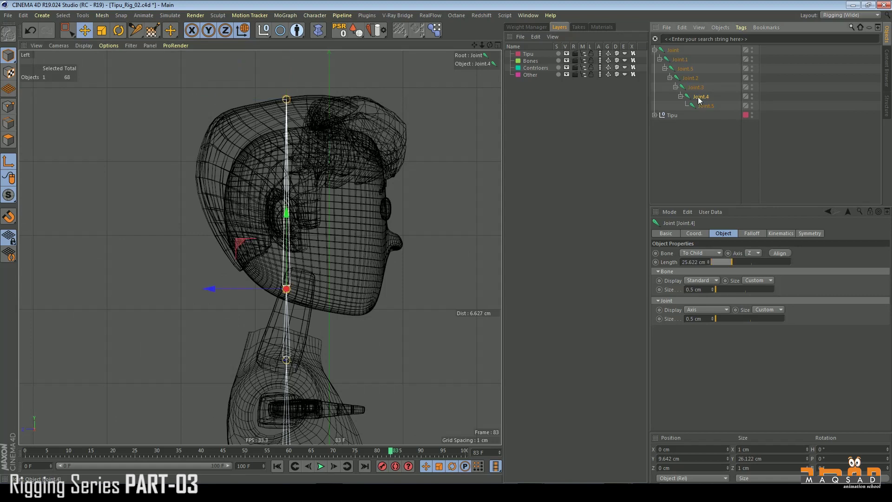
{"action": "left_click_drag", "start_coordinate": [230, 293], "coordinate": [242, 293]}
{"action": "middle_click_drag", "start_coordinate": [243, 301], "coordinate": [265, 234], "text": "alt"}
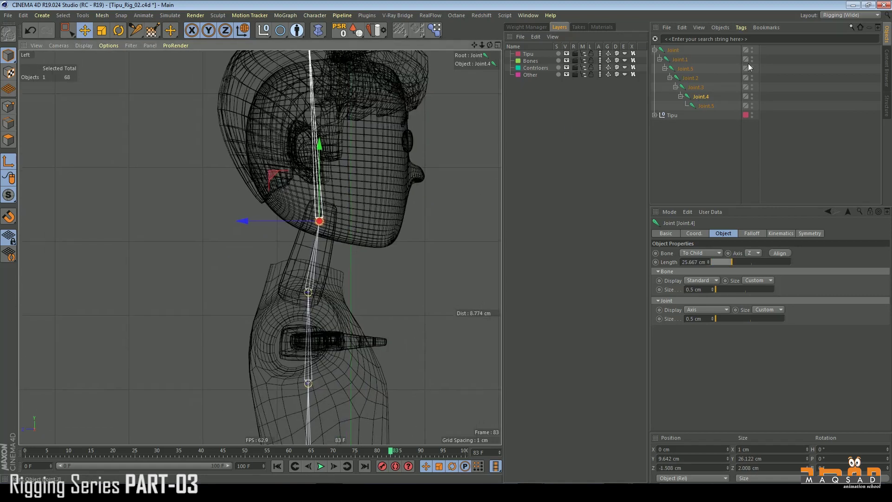
Step: Move the neck-base joint slightly back along Z to follow the neck's slant
{"action": "left_click", "coordinate": [703, 107]}
{"action": "left_click", "coordinate": [702, 97]}
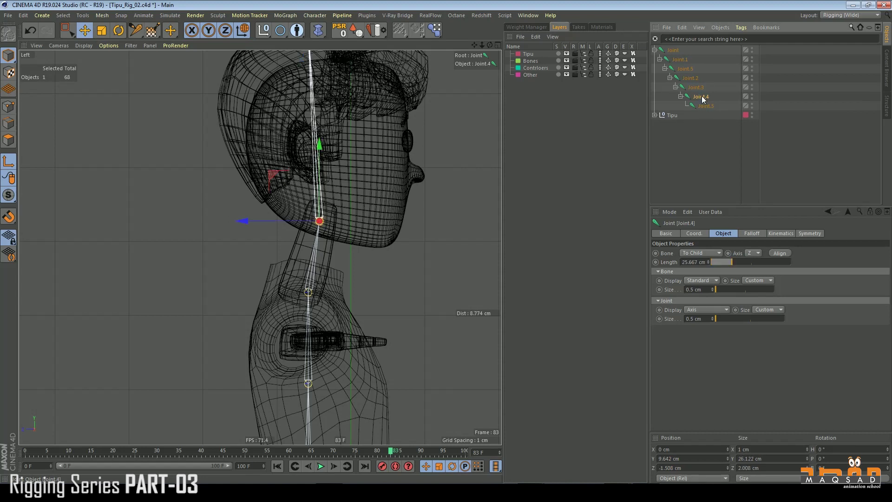
{"action": "left_click", "coordinate": [701, 89]}
{"action": "left_click_drag", "start_coordinate": [275, 292], "coordinate": [268, 293]}
{"action": "middle_click_drag", "start_coordinate": [267, 174], "coordinate": [254, 289], "text": "alt"}
Step: Move the head-top joint forward and up to about -1.6 cm in Z and 27.1 cm in Y
{"action": "left_click", "coordinate": [700, 96]}
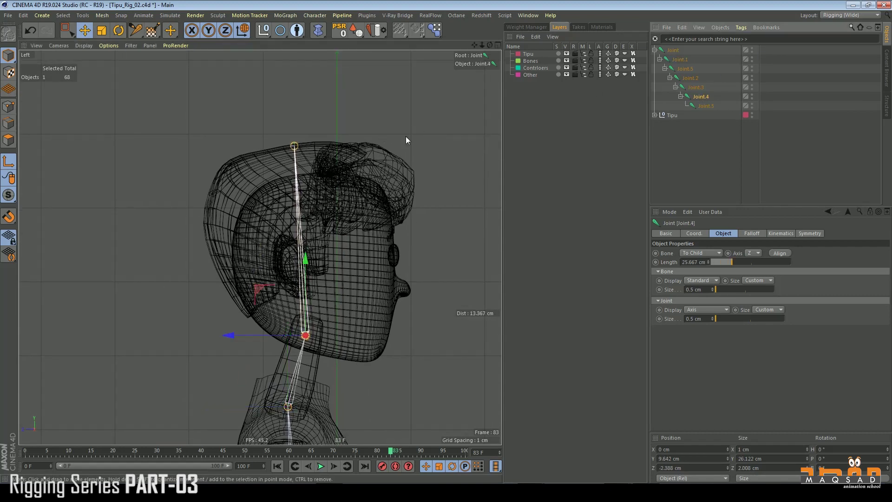
{"action": "left_click", "coordinate": [706, 106]}
{"action": "left_click_drag", "start_coordinate": [224, 146], "coordinate": [254, 148]}
{"action": "left_click_drag", "start_coordinate": [315, 102], "coordinate": [317, 93]}
{"action": "middle_click_drag", "start_coordinate": [329, 123], "coordinate": [344, 156], "text": "alt"}
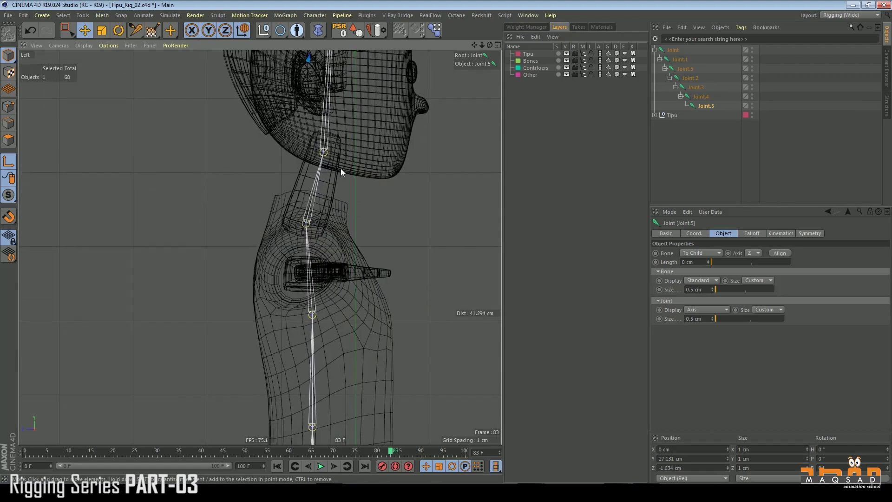
Step: Move the chest-level joint forward and slightly down to about -1.9 cm in Z and 14.9 cm in Y
{"action": "middle_click_drag", "start_coordinate": [298, 251], "coordinate": [448, 185], "text": "alt"}
{"action": "left_click", "coordinate": [696, 87]}
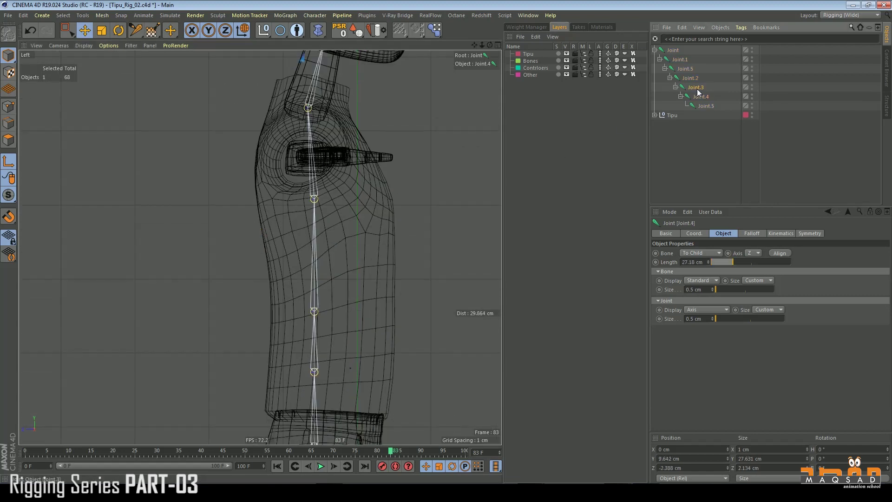
{"action": "left_click", "coordinate": [691, 78]}
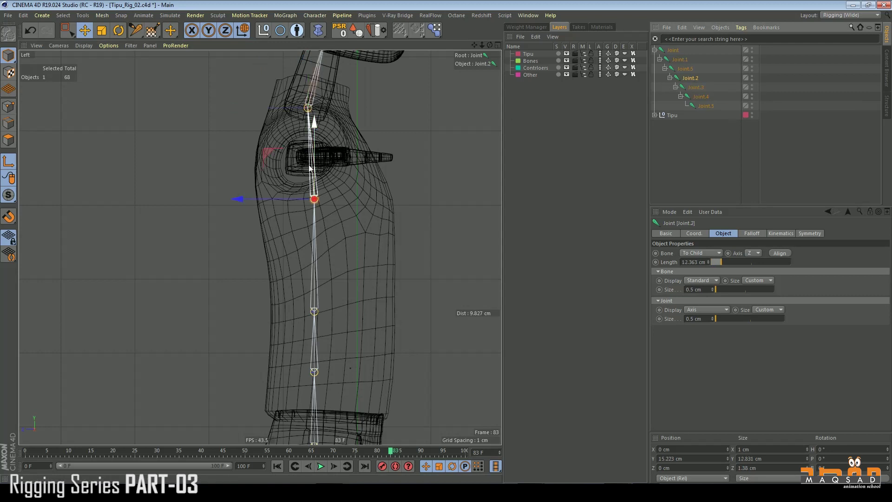
{"action": "left_click_drag", "start_coordinate": [283, 196], "coordinate": [296, 195]}
{"action": "left_click_drag", "start_coordinate": [328, 156], "coordinate": [328, 163]}
{"action": "key", "text": "F4"}
{"action": "scroll", "coordinate": [289, 190], "scroll_direction": "up", "scroll_amount": 5}
{"action": "left_click_drag", "start_coordinate": [232, 186], "coordinate": [232, 182]}
{"action": "scroll", "coordinate": [235, 181], "scroll_direction": "down", "scroll_amount": 3}
{"action": "key", "text": "F3"}
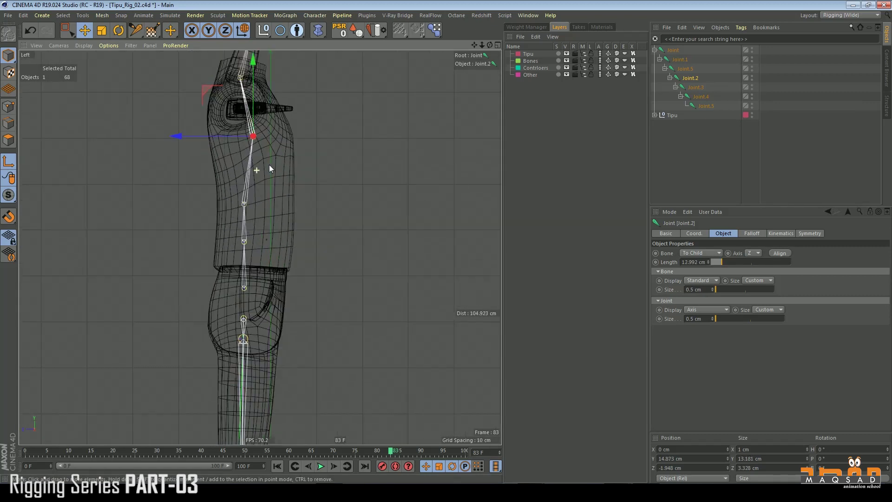
Step: Move the spine joint just below the chest joint up and forward to about 11.8 cm in Y and -1.9 cm in Z
{"action": "left_click", "coordinate": [695, 88]}
{"action": "left_click", "coordinate": [688, 70]}
{"action": "scroll", "coordinate": [242, 224], "scroll_direction": "up", "scroll_amount": 3}
{"action": "left_click_drag", "start_coordinate": [255, 202], "coordinate": [255, 179]}
{"action": "left_click_drag", "start_coordinate": [226, 213], "coordinate": [235, 213]}
{"action": "left_click", "coordinate": [696, 87]}
{"action": "left_click", "coordinate": [690, 78]}
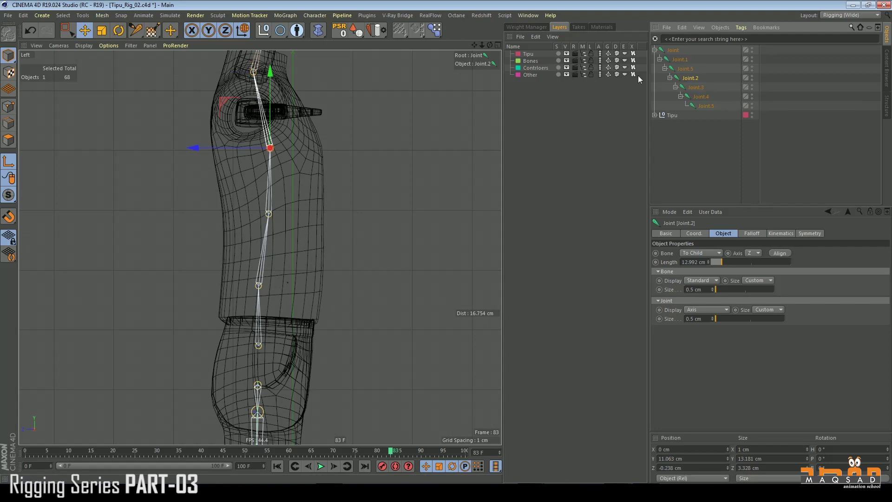
{"action": "left_click", "coordinate": [686, 69]}
{"action": "left_click_drag", "start_coordinate": [242, 209], "coordinate": [243, 211]}
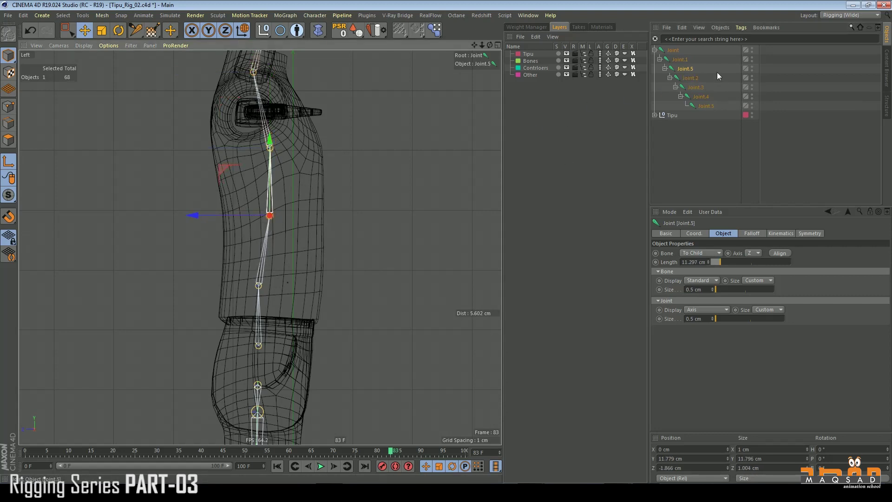
Step: Move the second spine joint forward to about -1.9 cm in Z and set the joint above it to about -0.6 cm in Z
{"action": "left_click", "coordinate": [681, 60]}
{"action": "left_click_drag", "start_coordinate": [228, 281], "coordinate": [237, 284]}
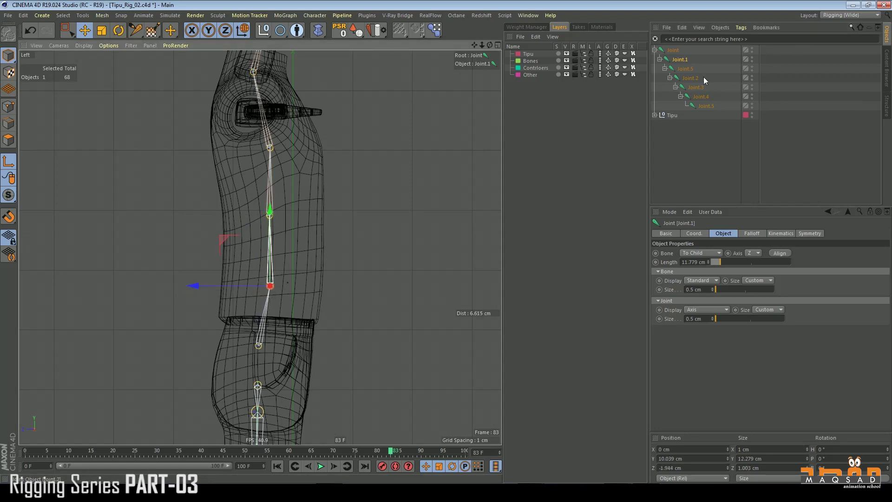
{"action": "left_click", "coordinate": [689, 70]}
{"action": "left_click_drag", "start_coordinate": [237, 216], "coordinate": [242, 218]}
Step: Check the spine, neck and head joints against the body in the side, front and perspective views
{"action": "scroll", "coordinate": [269, 216], "scroll_direction": "down", "scroll_amount": 3}
{"action": "middle_click_drag", "start_coordinate": [276, 139], "coordinate": [281, 182], "text": "alt"}
{"action": "middle_click_drag", "start_coordinate": [293, 298], "coordinate": [299, 218], "text": "alt"}
{"action": "key", "text": "F4"}
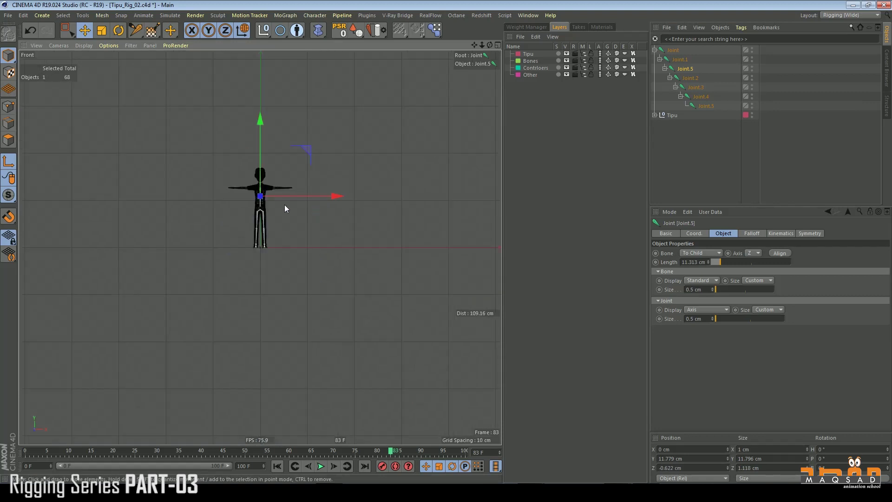
{"action": "scroll", "coordinate": [303, 211], "scroll_direction": "up", "scroll_amount": 6}
{"action": "key", "text": "e"}
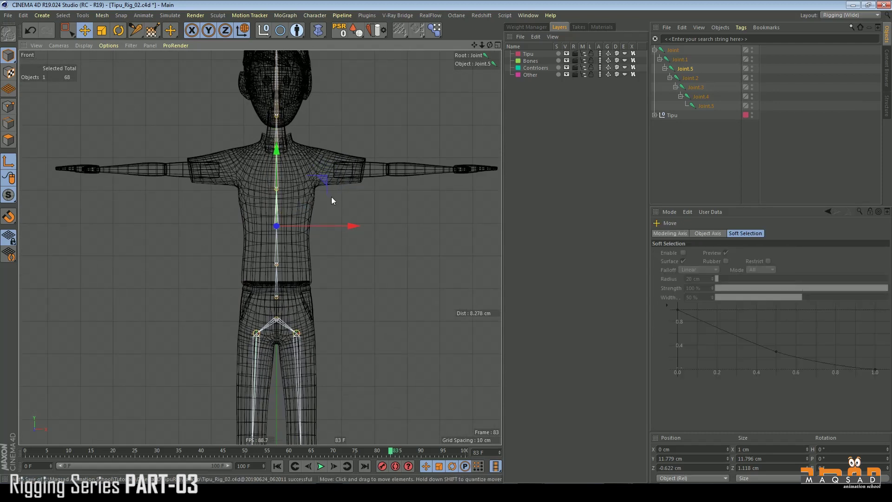
{"action": "left_click", "coordinate": [666, 144]}
{"action": "middle_click_drag", "start_coordinate": [256, 170], "coordinate": [260, 193], "text": "alt"}
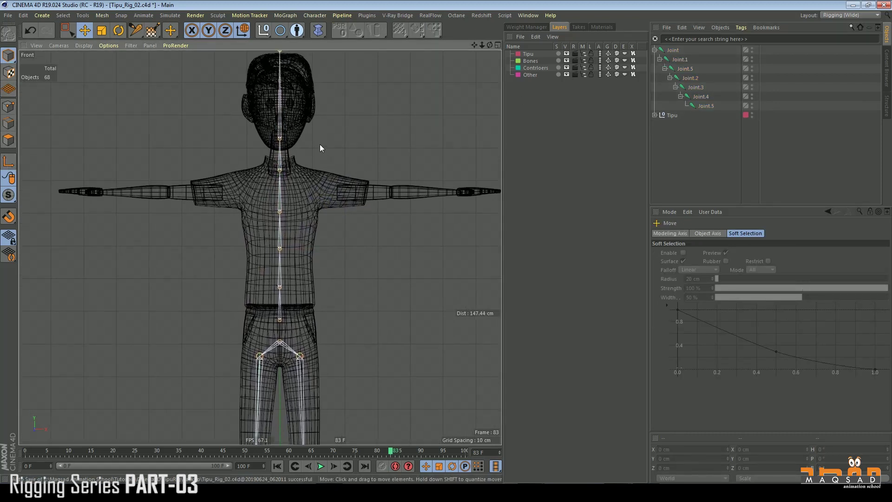
{"action": "key", "text": "F1"}
{"action": "scroll", "coordinate": [245, 164], "scroll_direction": "up", "scroll_amount": 5}
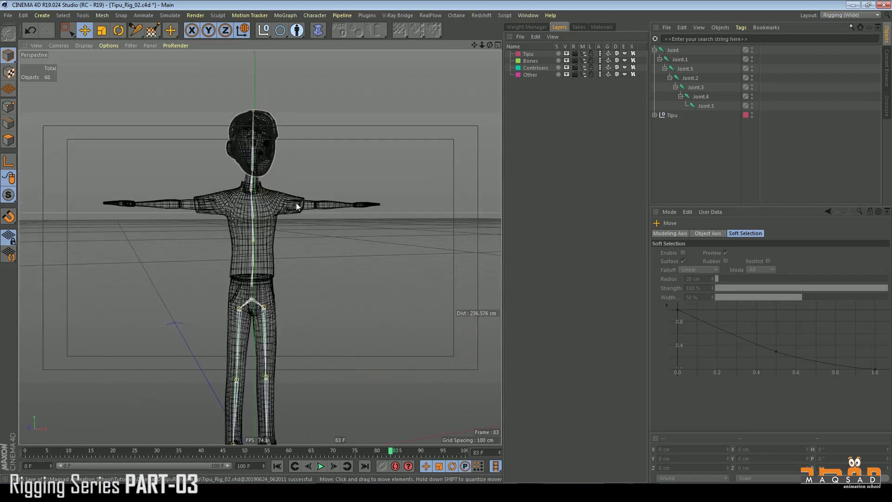
{"action": "scroll", "coordinate": [299, 197], "scroll_direction": "up", "scroll_amount": 3}
Step: Rename the root joint of the spine chain as bn_LwrSpine
{"action": "left_click", "coordinate": [672, 50]}
{"action": "double_click", "coordinate": [673, 50]}
{"action": "type", "text": "br"}
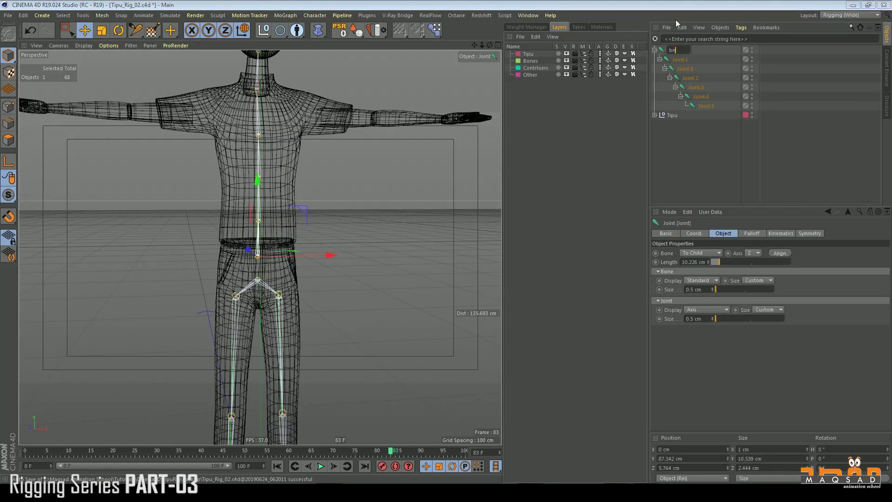
{"action": "type", "text": "_"}
{"action": "type", "text": "Spine"}
{"action": "key", "text": "Return"}
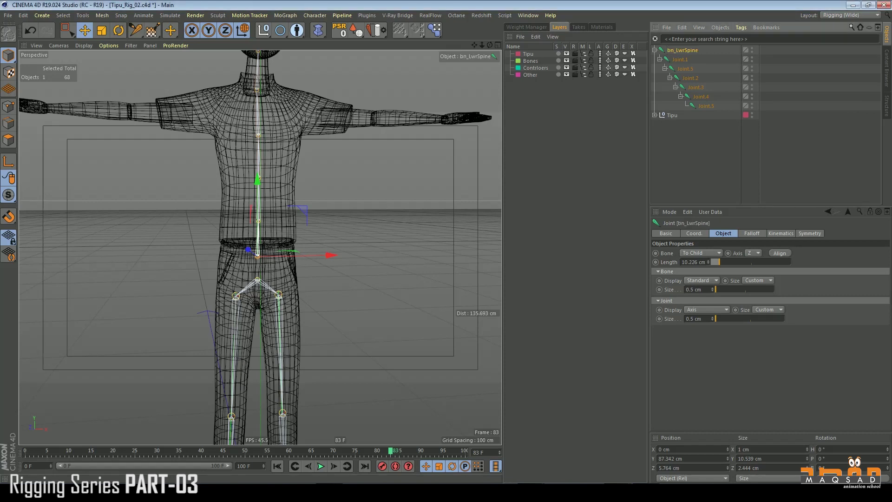
Step: Rename the second and third spine joints as bn_Mid_Spine and bn_Upr_Spine
{"action": "left_click", "coordinate": [687, 59]}
{"action": "double_click", "coordinate": [687, 51]}
{"action": "key", "text": "ctrl+c"}
{"action": "double_click", "coordinate": [683, 59]}
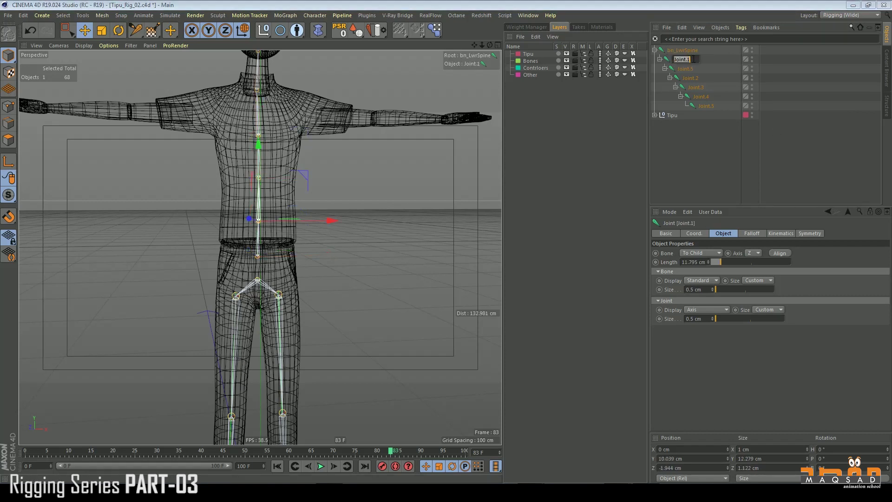
{"action": "key", "text": "BackSpace"}
{"action": "key", "text": "BackSpace"}
{"action": "type", "text": "_Spine"}
{"action": "double_click", "coordinate": [688, 69]}
{"action": "type", "text": "bn_UprSpine"}
{"action": "key", "text": "Return"}
{"action": "double_click", "coordinate": [698, 69]}
{"action": "left_click", "coordinate": [698, 68]}
{"action": "type", "text": "_"}
Step: Rename the fourth joint of the chain as bn_Chest
{"action": "double_click", "coordinate": [690, 77]}
{"action": "key", "text": "ctrl+v"}
{"action": "type", "text": "Chest"}
{"action": "key", "text": "Return"}
Step: Rename the neck-base and head-base joints as bn_Neck and bn_Head
{"action": "double_click", "coordinate": [696, 87]}
{"action": "key", "text": "ctrl+v"}
{"action": "type", "text": "bn_Neck"}
{"action": "key", "text": "Tab"}
{"action": "type", "text": "_LwrSpine"}
{"action": "key", "text": "BackSpace"}
{"action": "type", "text": "Head"}
{"action": "key", "text": "Return"}
Step: Rename the last joint, at the top of the head, as be_HeadEnd
{"action": "double_click", "coordinate": [702, 107]}
{"action": "key", "text": "ctrl+v"}
{"action": "key", "text": "BackSpace"}
{"action": "key", "text": "BackSpace"}
{"action": "key", "text": "BackSpace"}
{"action": "key", "text": "BackSpace"}
{"action": "key", "text": "BackSpace"}
{"action": "key", "text": "BackSpace"}
{"action": "key", "text": "BackSpace"}
{"action": "key", "text": "BackSpace"}
{"action": "type", "text": "HeadEn"}
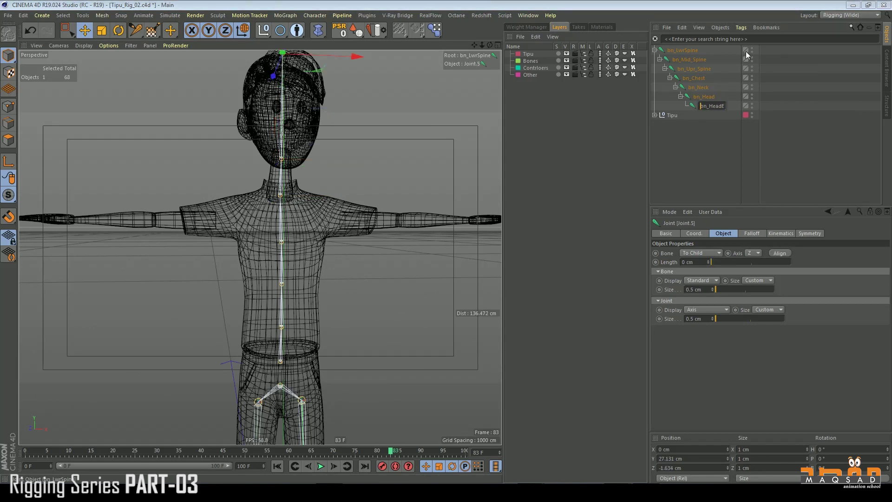
{"action": "key", "text": "BackSpace"}
{"action": "type", "text": "e"}
{"action": "key", "text": "Return"}
Step: Switch the perspective view to shaded display and show the character's torso and hips
{"action": "mouse_move", "coordinate": [298, 139]}
{"action": "left_mouse_down", "text": "alt"}
{"action": "mouse_move", "coordinate": [237, 140]}
{"action": "mouse_move", "coordinate": [337, 139]}
{"action": "mouse_move", "coordinate": [290, 120]}
{"action": "left_mouse_up", "text": "alt"}
{"action": "key", "text": "n"}
{"action": "key", "text": "a"}
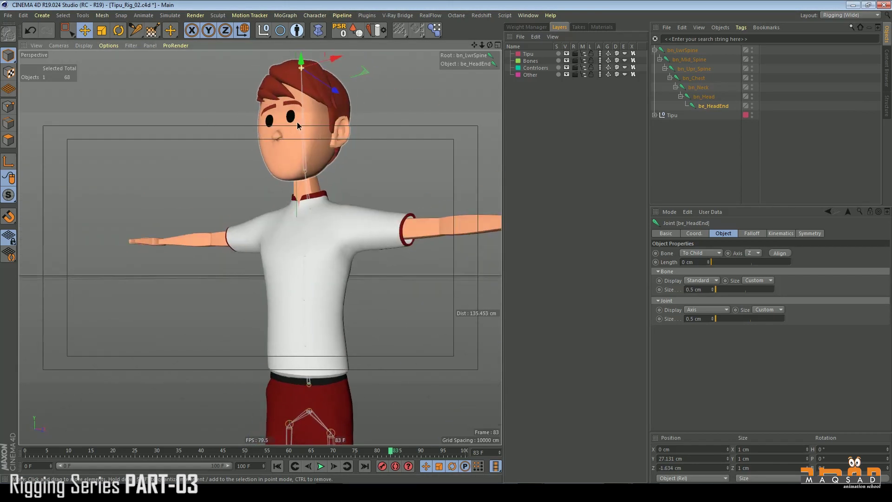
{"action": "middle_click_drag", "start_coordinate": [293, 216], "coordinate": [277, 122], "text": "alt"}
{"action": "left_click_drag", "start_coordinate": [277, 122], "coordinate": [322, 161], "text": "alt"}
{"action": "middle_click_drag", "start_coordinate": [322, 161], "coordinate": [316, 177], "text": "alt"}
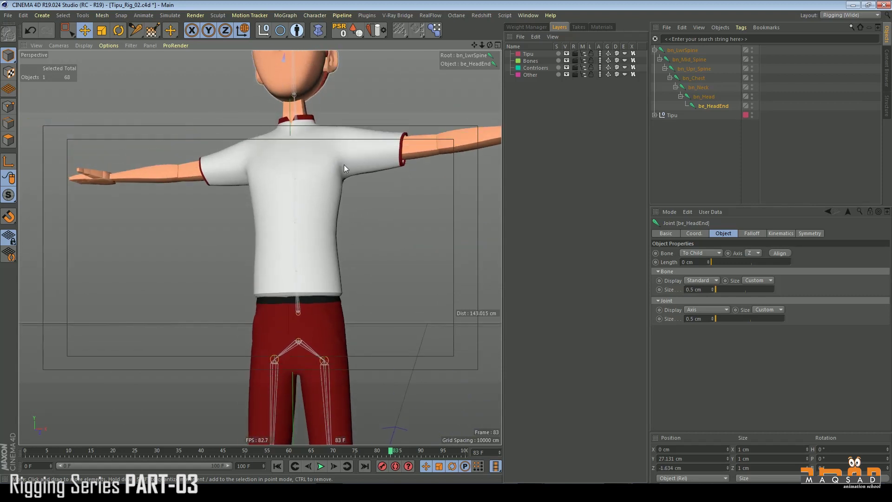
Step: Parent the bn_LwrSpine chain under the bn_Hip joint in the Bones group of Tipu
{"action": "left_click", "coordinate": [682, 49]}
{"action": "left_click", "coordinate": [654, 50]}
{"action": "left_click", "coordinate": [655, 59]}
{"action": "left_click", "coordinate": [660, 69]}
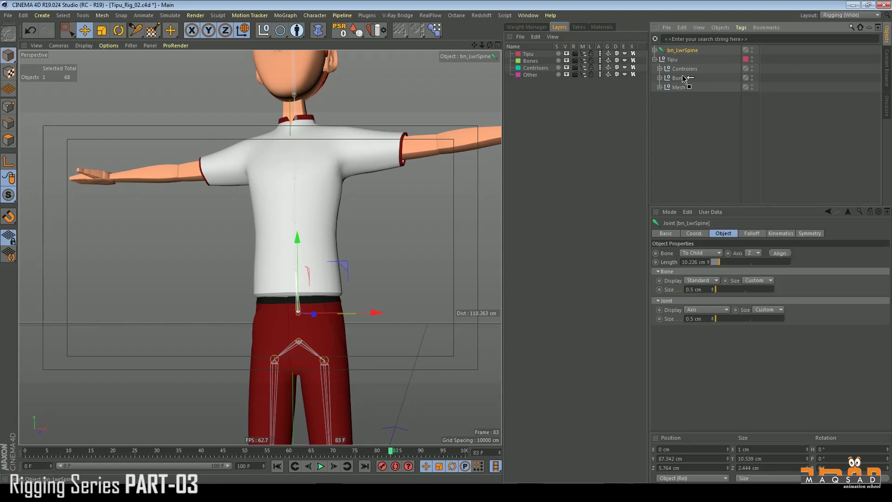
{"action": "left_click_drag", "start_coordinate": [681, 80], "coordinate": [690, 94]}
Step: With axis modification enabled, move the bn_LwrSpine joint up and forward to about 7.7 cm in Y and -1.7 cm in Z
{"action": "left_click_drag", "start_coordinate": [393, 249], "coordinate": [307, 323], "text": "alt"}
{"action": "middle_click_drag", "start_coordinate": [305, 320], "coordinate": [300, 209], "text": "alt"}
{"action": "left_click_drag", "start_coordinate": [300, 209], "coordinate": [353, 200], "text": "alt"}
{"action": "right_click_drag", "start_coordinate": [372, 190], "coordinate": [320, 215], "text": "alt"}
{"action": "left_click_drag", "start_coordinate": [320, 216], "coordinate": [270, 216], "text": "alt"}
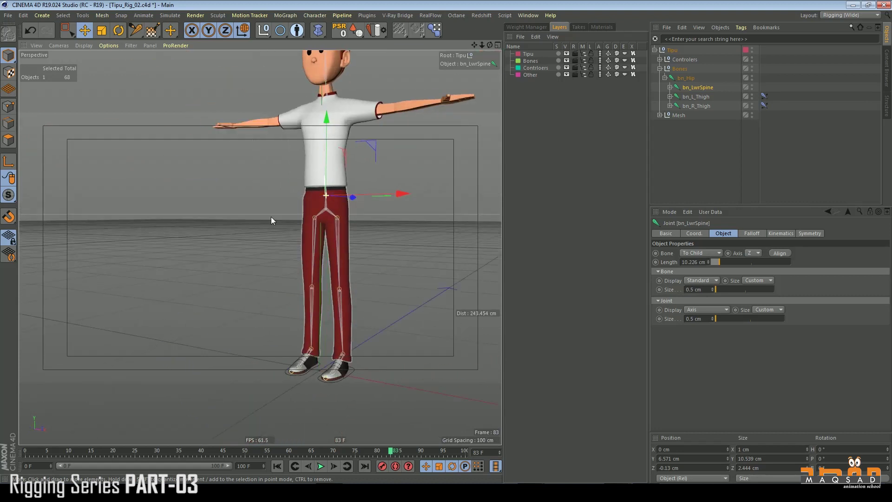
{"action": "right_click_drag", "start_coordinate": [309, 215], "coordinate": [352, 199], "text": "alt"}
{"action": "left_click_drag", "start_coordinate": [352, 198], "coordinate": [327, 201], "text": "alt"}
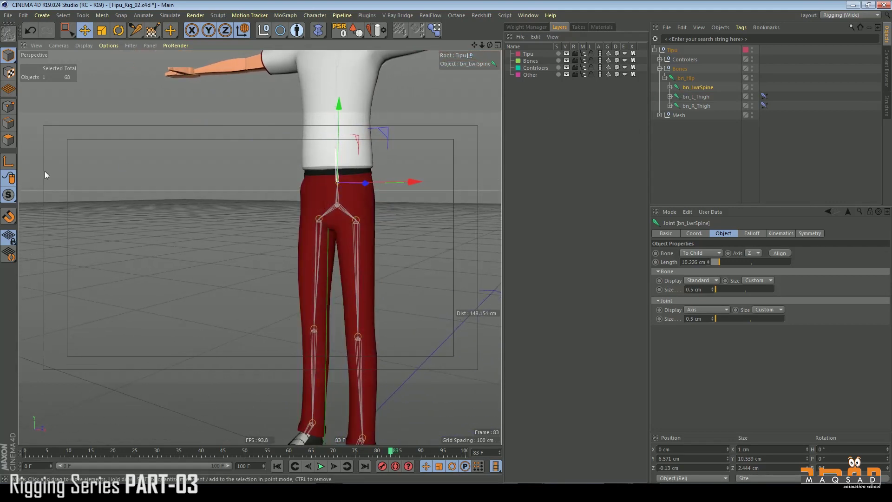
{"action": "left_click", "coordinate": [11, 166]}
{"action": "left_click_drag", "start_coordinate": [338, 121], "coordinate": [465, 138]}
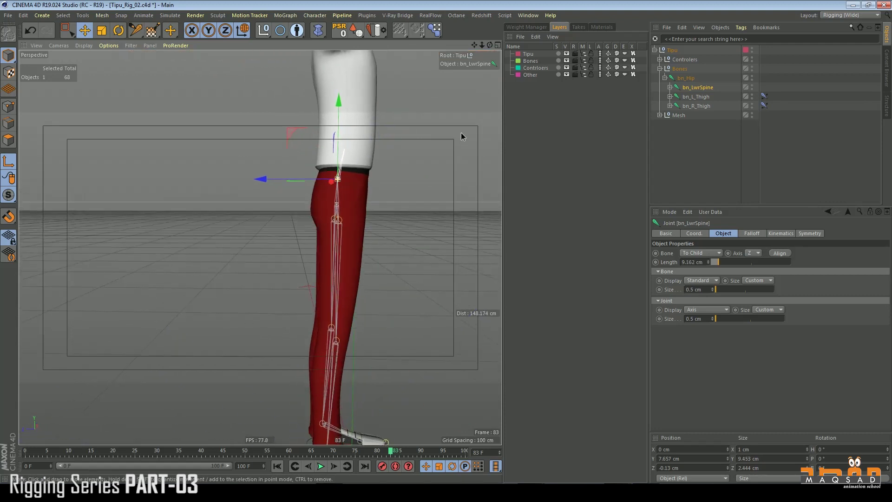
{"action": "left_click_drag", "start_coordinate": [282, 179], "coordinate": [269, 162]}
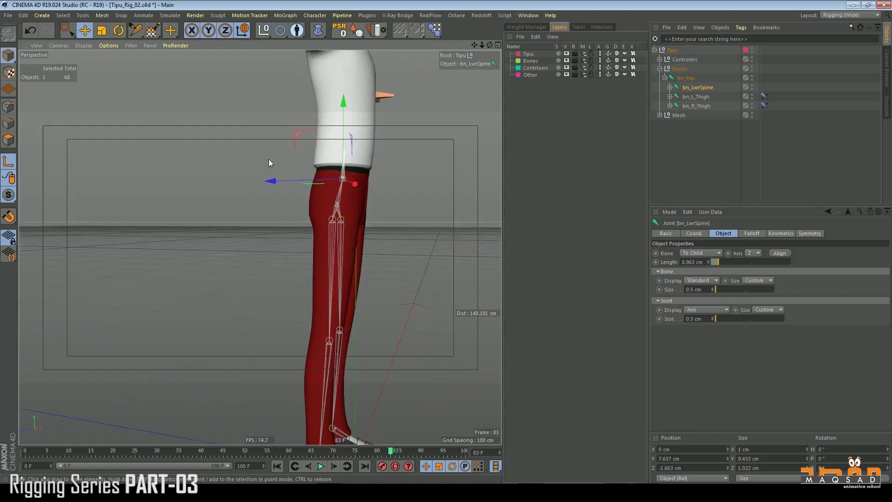
Step: Hide the Tipu layer so only the skeleton and controllers show, and save the scene
{"action": "left_click_drag", "start_coordinate": [153, 200], "coordinate": [296, 166], "text": "alt"}
{"action": "left_click", "coordinate": [567, 53]}
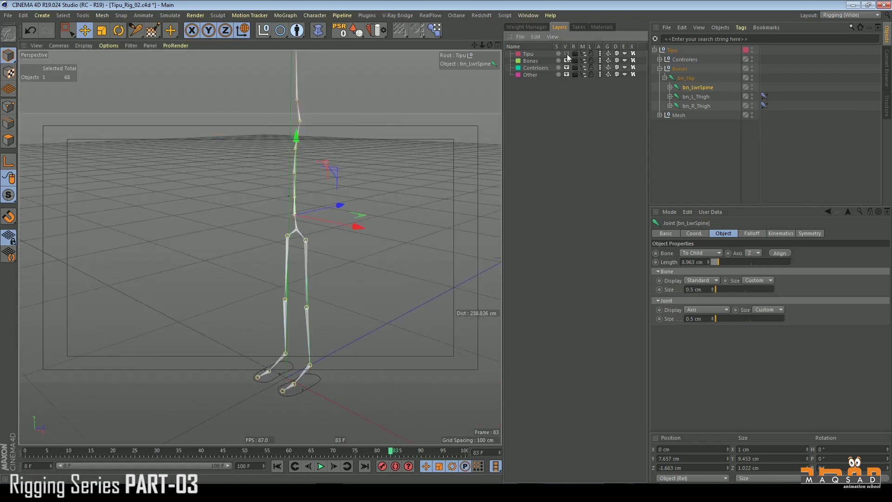
{"action": "left_click_drag", "start_coordinate": [334, 194], "coordinate": [369, 169], "text": "alt"}
{"action": "left_click", "coordinate": [336, 121]}
{"action": "key", "text": "ctrl+s"}
Step: Create a rectangle spline and scale it down uniformly to about 102 cm
{"action": "left_click", "coordinate": [281, 30]}
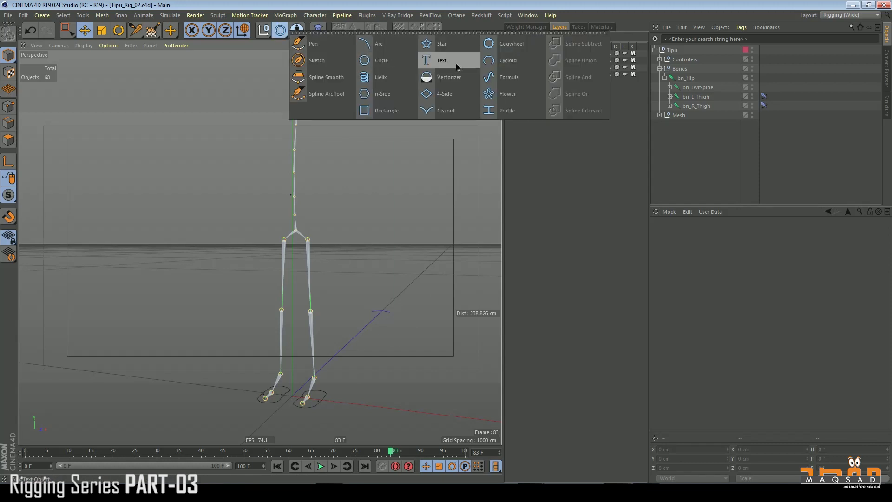
{"action": "left_click", "coordinate": [393, 113]}
{"action": "scroll", "coordinate": [302, 184], "scroll_direction": "down", "scroll_amount": 5}
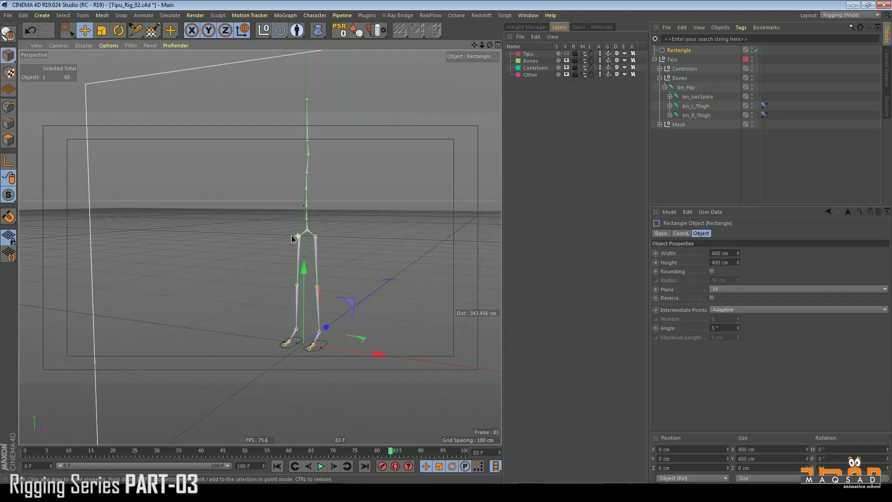
{"action": "key", "text": "t"}
{"action": "left_click_drag", "start_coordinate": [349, 168], "coordinate": [201, 368]}
{"action": "key", "text": "e"}
{"action": "scroll", "coordinate": [276, 253], "scroll_direction": "up", "scroll_amount": 2}
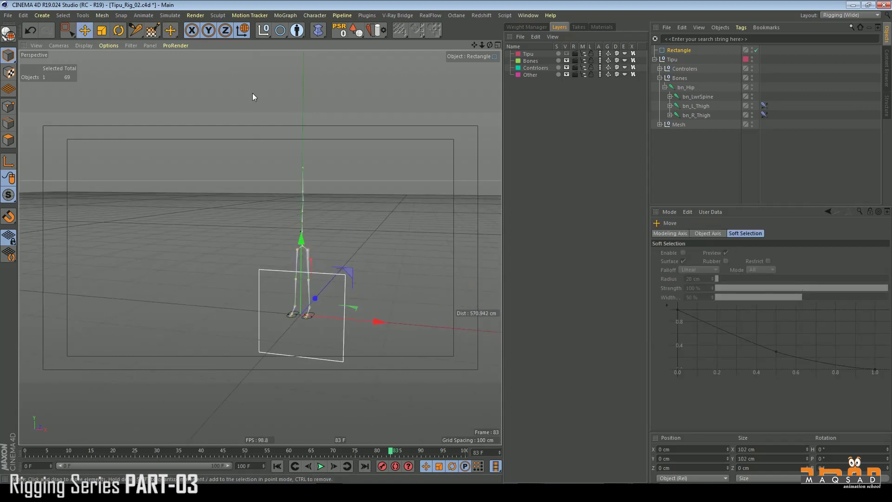
Step: Make the rectangle spline editable and switch to point editing with a selection tool
{"action": "left_click", "coordinate": [8, 33]}
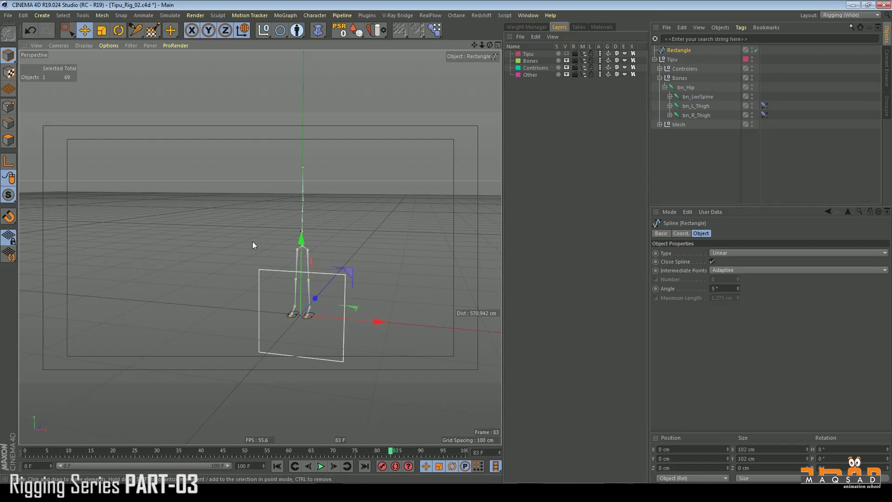
{"action": "left_click", "coordinate": [9, 106]}
{"action": "left_click", "coordinate": [65, 30]}
Step: Select all the rectangle's points, raise them to about 81.1 cm in Y and flatten them to about 16 cm high
{"action": "left_click_drag", "start_coordinate": [150, 212], "coordinate": [314, 349]}
{"action": "left_click_drag", "start_coordinate": [300, 247], "coordinate": [321, 223]}
{"action": "key", "text": "t"}
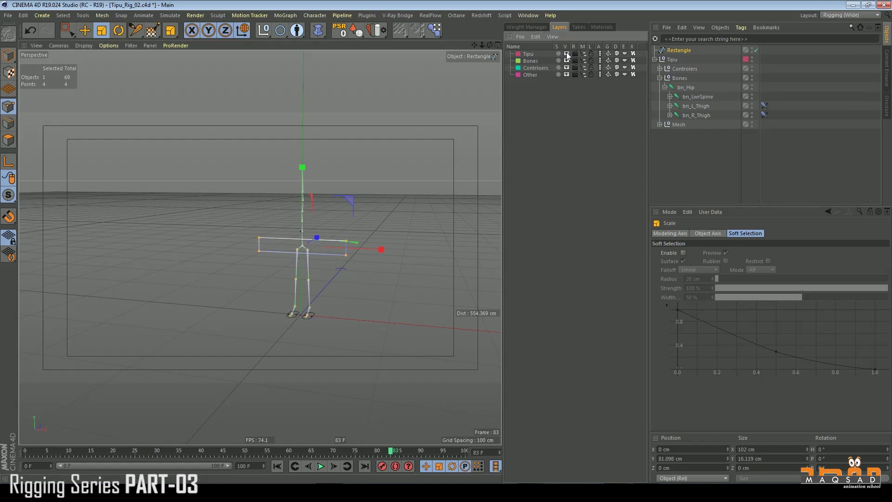
Step: Show the Tipu layer again and scale the rectangle's points down to about 35.8 by 5.7 cm around the hips
{"action": "left_click", "coordinate": [566, 53]}
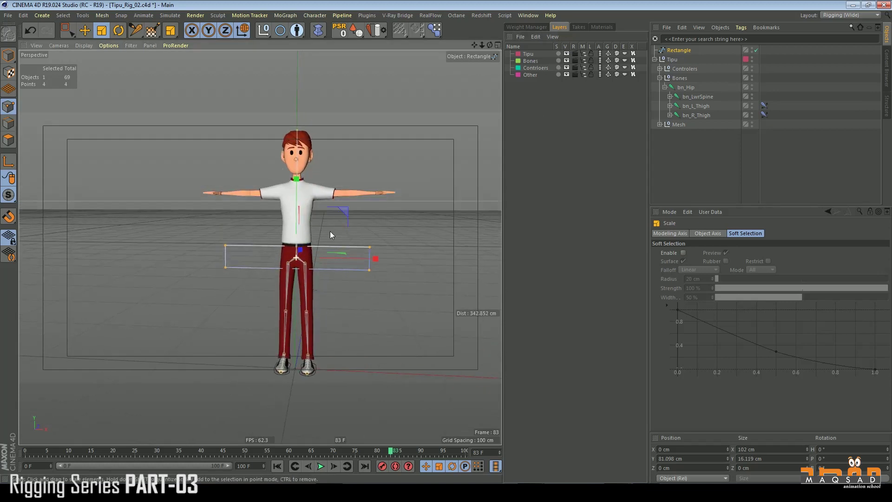
{"action": "scroll", "coordinate": [312, 234], "scroll_direction": "up", "scroll_amount": 6}
{"action": "middle_click_drag", "start_coordinate": [314, 216], "coordinate": [312, 168], "text": "alt"}
{"action": "scroll", "coordinate": [312, 168], "scroll_direction": "up", "scroll_amount": 1}
{"action": "left_click_drag", "start_coordinate": [349, 190], "coordinate": [176, 270]}
Step: Move the rectangle's points onto the hip joint at about 81.9 cm in Y and 3.9 cm in Z
{"action": "key", "text": "e"}
{"action": "left_click_drag", "start_coordinate": [263, 189], "coordinate": [265, 183]}
{"action": "scroll", "coordinate": [299, 200], "scroll_direction": "up", "scroll_amount": 5}
{"action": "left_click_drag", "start_coordinate": [297, 150], "coordinate": [170, 159], "text": "alt"}
{"action": "left_click_drag", "start_coordinate": [337, 209], "coordinate": [385, 219]}
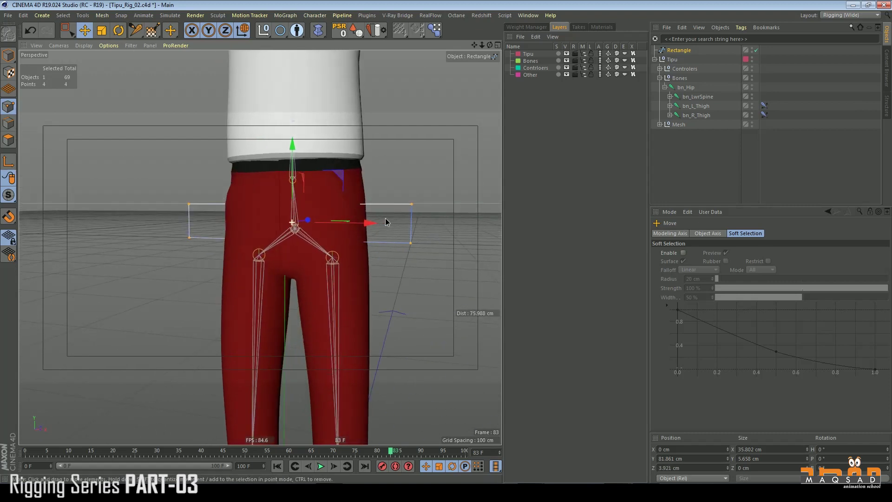
{"action": "scroll", "coordinate": [385, 219], "scroll_direction": "up", "scroll_amount": 4}
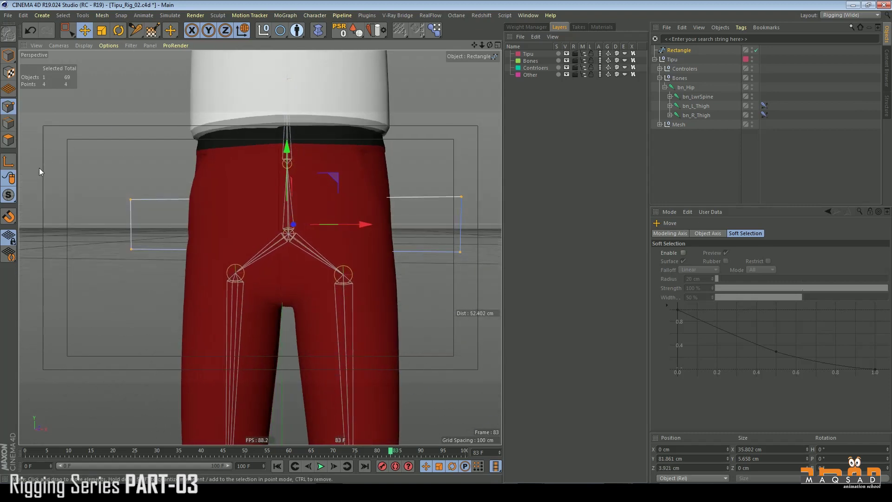
Step: Hide the Tipu layer and return to model mode with the rectangle spline selected
{"action": "left_click", "coordinate": [566, 53]}
{"action": "left_click_drag", "start_coordinate": [278, 248], "coordinate": [209, 242], "text": "alt"}
{"action": "left_click", "coordinate": [8, 55]}
{"action": "left_click_drag", "start_coordinate": [309, 219], "coordinate": [358, 174], "text": "alt"}
{"action": "left_click", "coordinate": [362, 187]}
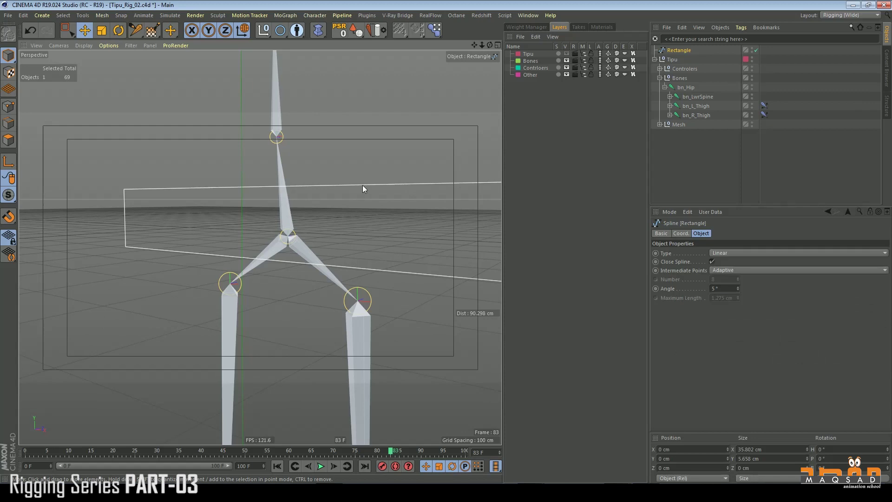
{"action": "right_click_drag", "start_coordinate": [379, 139], "coordinate": [323, 163], "text": "alt"}
{"action": "left_click_drag", "start_coordinate": [322, 163], "coordinate": [351, 157], "text": "alt"}
{"action": "middle_click_drag", "start_coordinate": [351, 156], "coordinate": [342, 163], "text": "alt"}
{"action": "left_click", "coordinate": [384, 153]}
{"action": "left_click", "coordinate": [386, 169]}
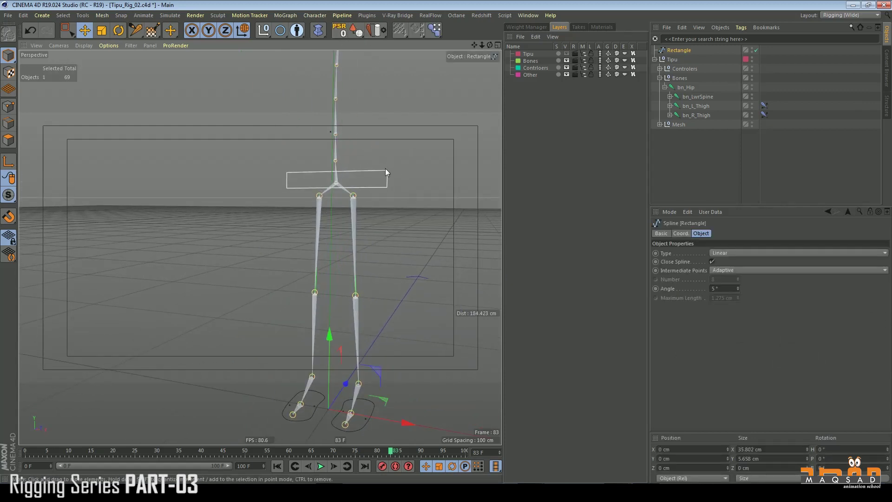
Step: Center the rectangle spline's axis on its own points with Center Axis to
{"action": "left_click", "coordinate": [102, 15]}
{"action": "mouse_move", "coordinate": [112, 40]}
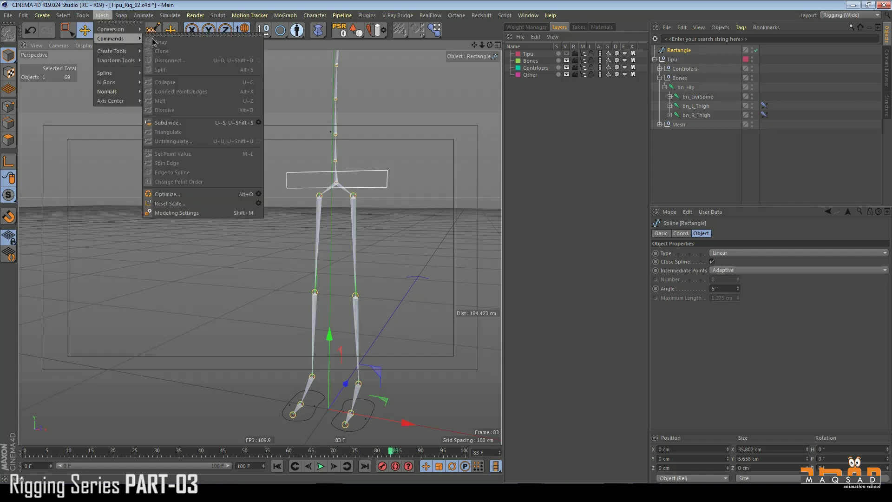
{"action": "mouse_move", "coordinate": [131, 99]}
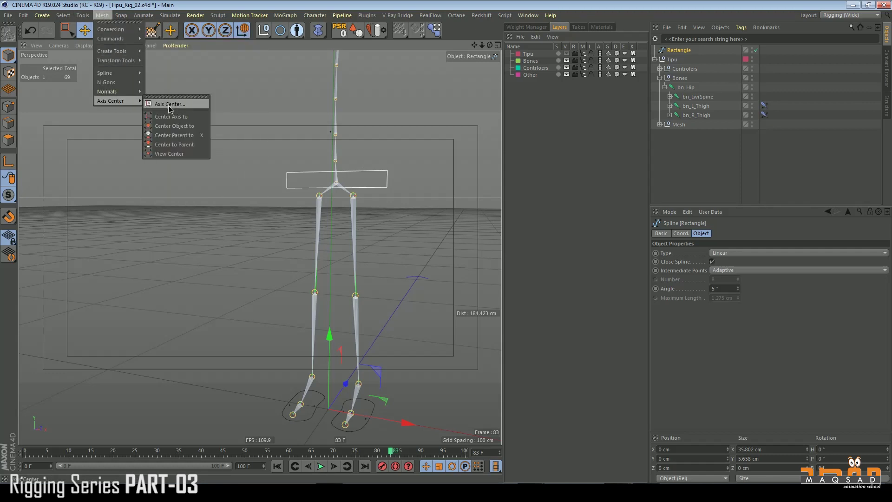
{"action": "left_click", "coordinate": [183, 116]}
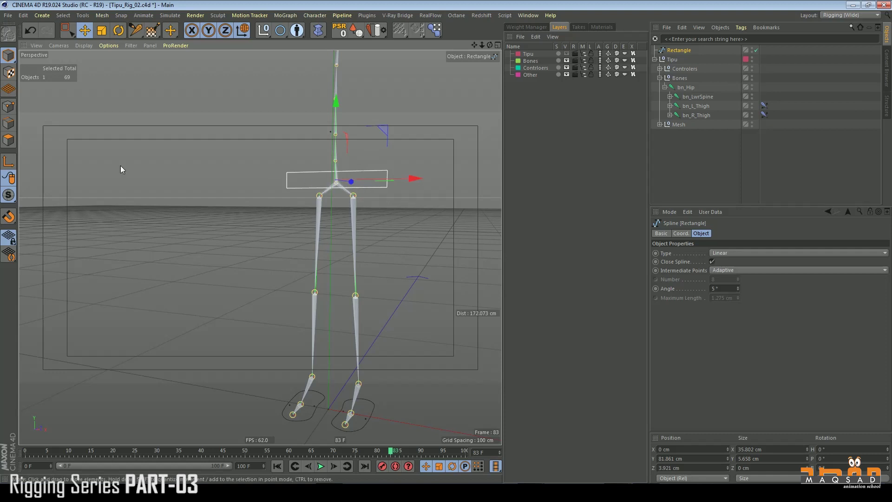
Step: Snap the rectangle spline onto the hip joint at about 80.8 cm in Y and 5.9 cm in Z, with snapping enabled only for this move
{"action": "left_click", "coordinate": [8, 216]}
{"action": "scroll", "coordinate": [339, 187], "scroll_direction": "up", "scroll_amount": 8}
{"action": "left_click_drag", "start_coordinate": [343, 216], "coordinate": [339, 176]}
{"action": "right_click_drag", "start_coordinate": [326, 200], "coordinate": [247, 208], "text": "alt"}
{"action": "middle_click_drag", "start_coordinate": [341, 184], "coordinate": [311, 194], "text": "alt"}
{"action": "left_click", "coordinate": [9, 215]}
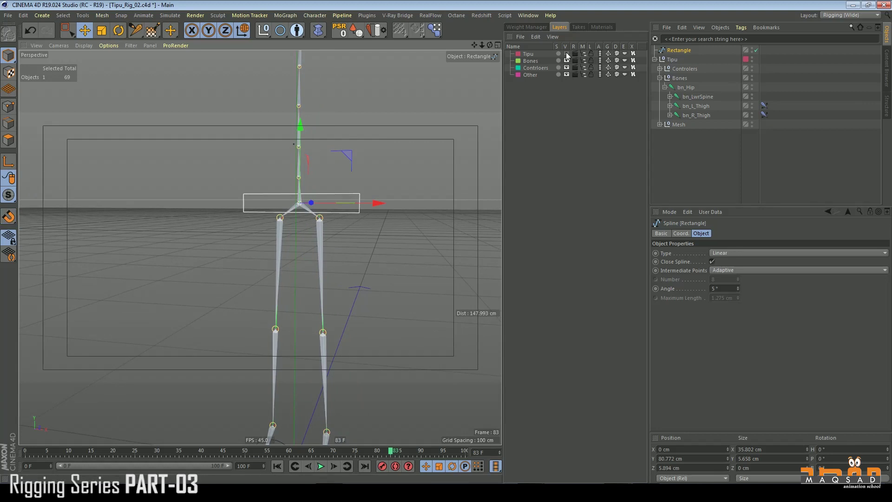
Step: Show the Tipu layer and scale all of the rectangle's points to about 42.9 by 3.9 cm
{"action": "left_click", "coordinate": [567, 54]}
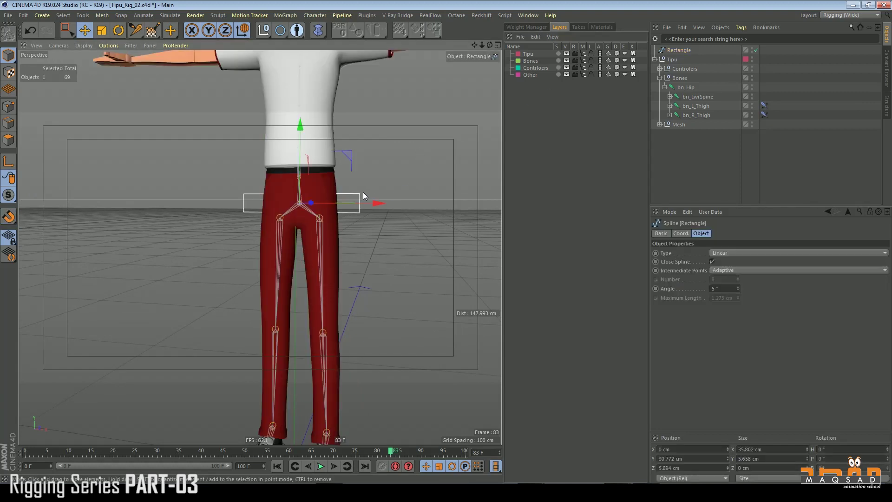
{"action": "middle_click_drag", "start_coordinate": [346, 174], "coordinate": [342, 139], "text": "alt"}
{"action": "right_click_drag", "start_coordinate": [342, 139], "coordinate": [400, 170], "text": "alt"}
{"action": "left_click_drag", "start_coordinate": [400, 170], "coordinate": [353, 138], "text": "alt"}
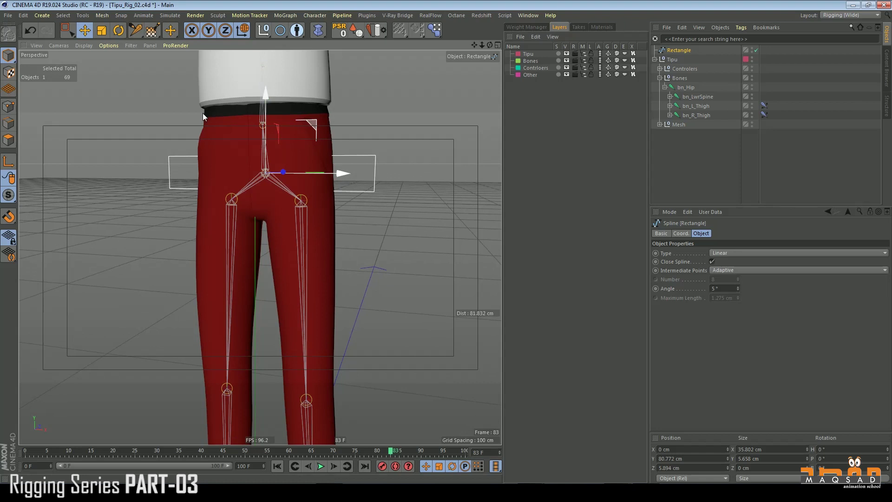
{"action": "left_click", "coordinate": [8, 106]}
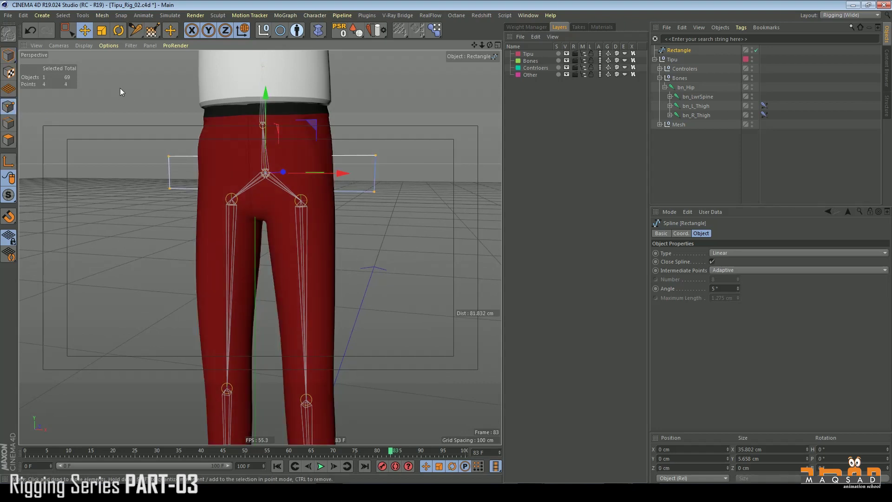
{"action": "left_click", "coordinate": [63, 29]}
{"action": "left_click_drag", "start_coordinate": [421, 112], "coordinate": [147, 252]}
{"action": "left_click_drag", "start_coordinate": [294, 135], "coordinate": [273, 118], "text": "alt"}
{"action": "key", "text": "t"}
{"action": "left_click_drag", "start_coordinate": [344, 173], "coordinate": [354, 155]}
Step: Add eight points with Create Point, two near each end of the rectangle's upper and lower edges
{"action": "right_click", "coordinate": [355, 155]}
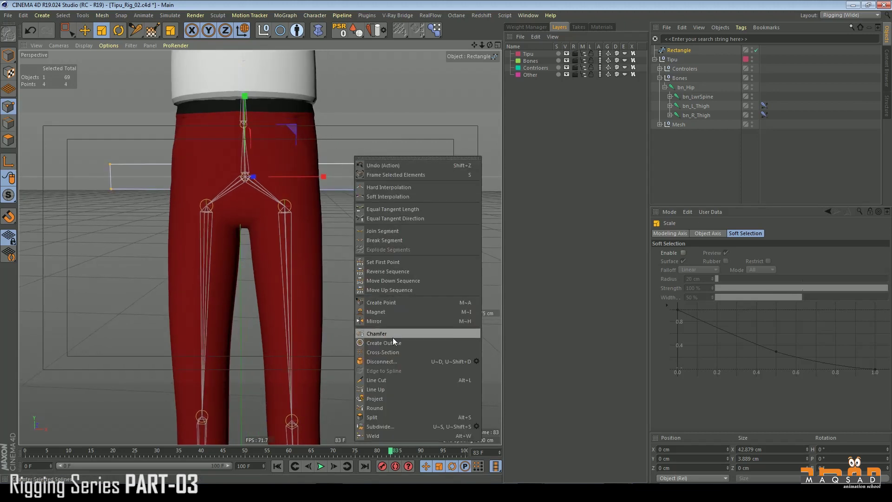
{"action": "left_click", "coordinate": [378, 303]}
{"action": "key", "text": "alt+s"}
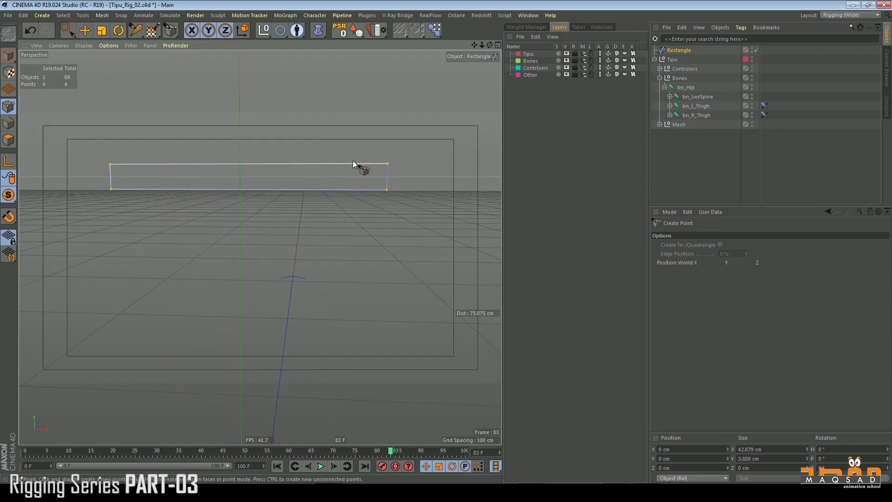
{"action": "key", "text": "F4"}
{"action": "key", "text": "s"}
{"action": "scroll", "coordinate": [354, 182], "scroll_direction": "down", "scroll_amount": 2}
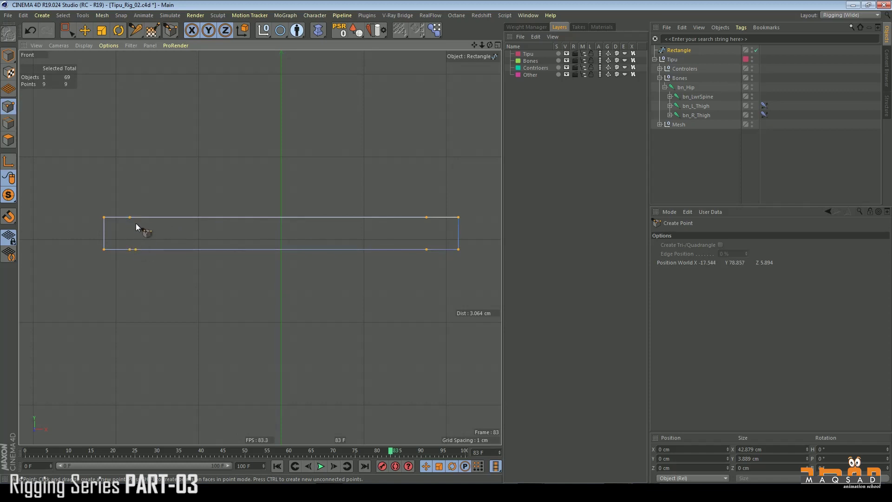
{"action": "left_click", "coordinate": [418, 217]}
{"action": "key", "text": "e"}
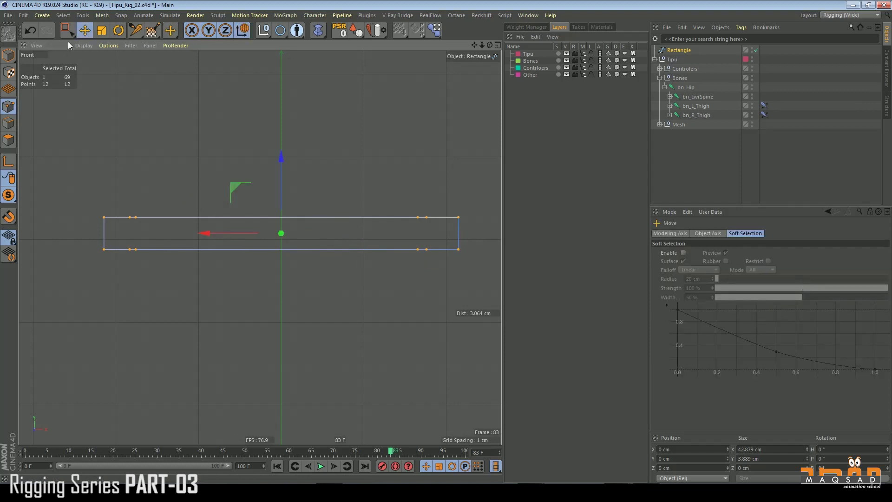
Step: Scale the four inner points of the rectangle to about 33.6 by 3.0 cm to narrow its middle section
{"action": "left_click", "coordinate": [68, 31]}
{"action": "left_click_drag", "start_coordinate": [135, 214], "coordinate": [422, 266]}
{"action": "key", "text": "t"}
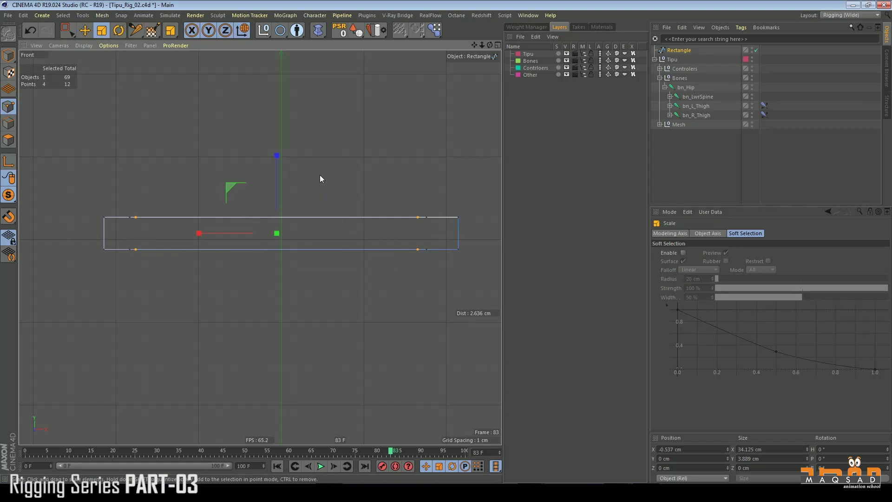
{"action": "left_click_drag", "start_coordinate": [278, 161], "coordinate": [281, 180]}
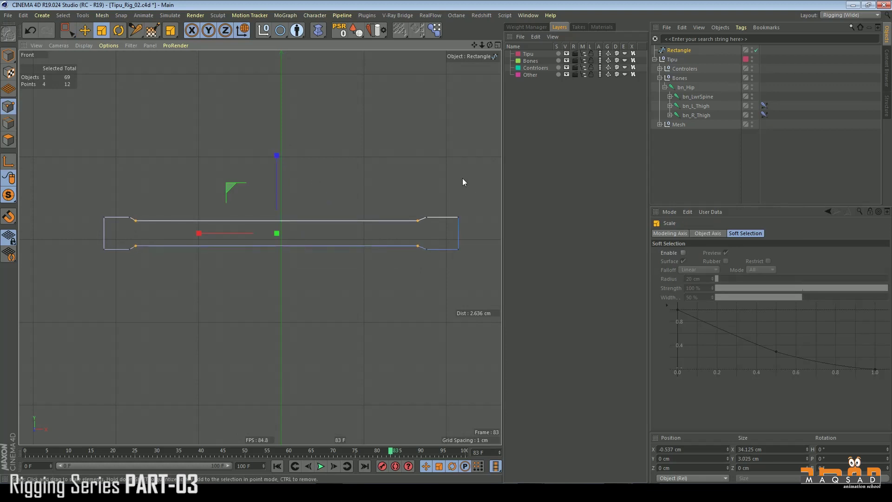
{"action": "left_click_drag", "start_coordinate": [222, 233], "coordinate": [216, 237]}
{"action": "key", "text": "e"}
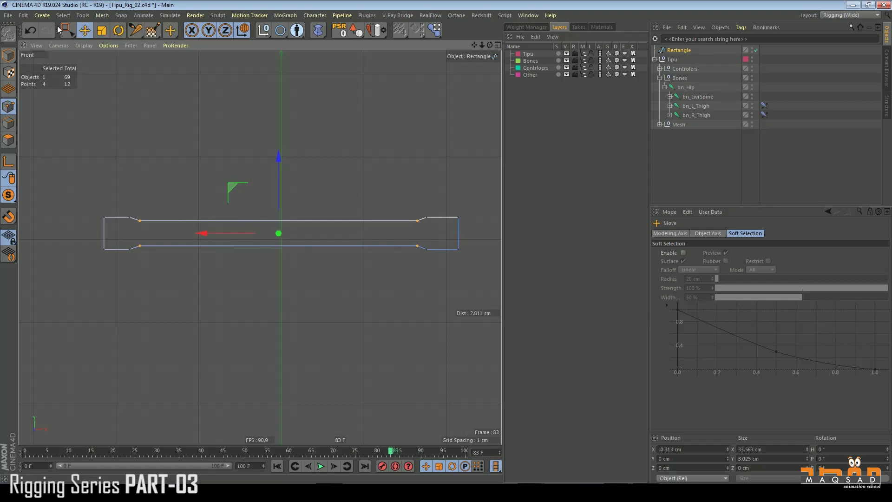
Step: Stretch the eight outer points vertically to about 5.2 cm to enlarge the controller's ends, and return to model mode
{"action": "key", "text": "0"}
{"action": "left_click_drag", "start_coordinate": [77, 160], "coordinate": [145, 290]}
{"action": "left_click_drag", "start_coordinate": [492, 188], "coordinate": [424, 282]}
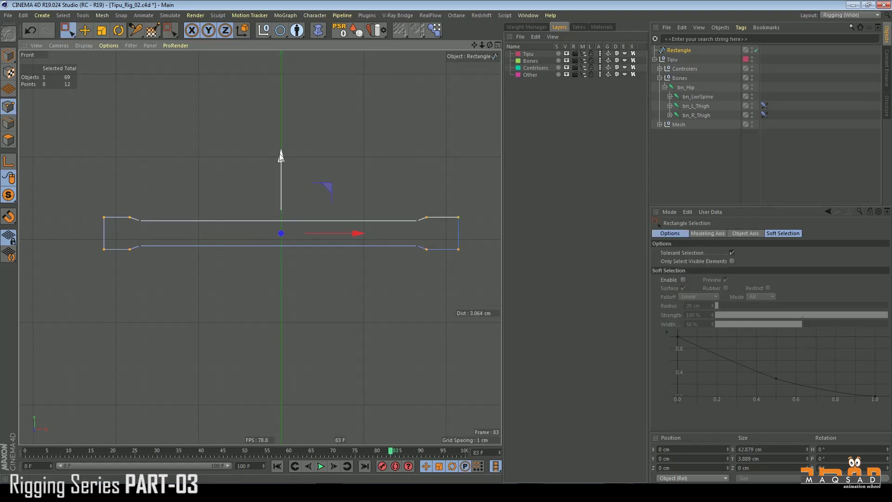
{"action": "key", "text": "e"}
{"action": "left_click_drag", "start_coordinate": [283, 157], "coordinate": [281, 133]}
{"action": "left_click", "coordinate": [8, 71]}
{"action": "left_click", "coordinate": [8, 55]}
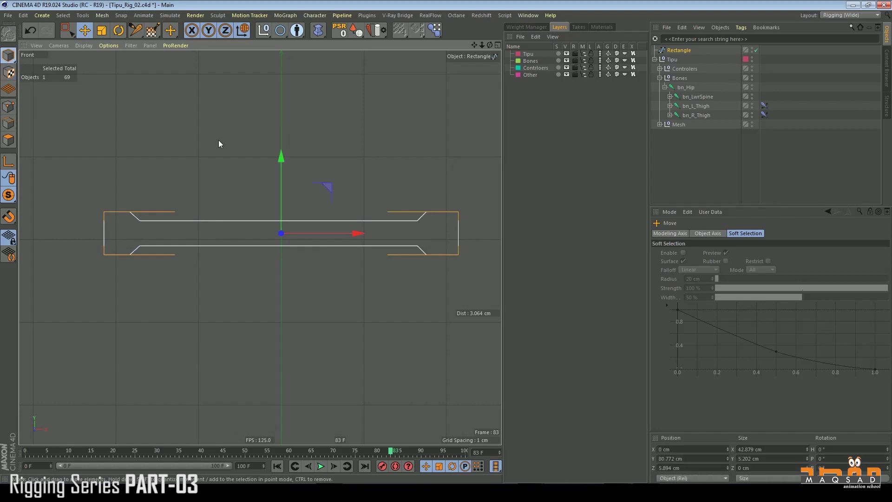
Step: Bring the character back into the perspective view and scale the controller's points horizontally to about 36.9 cm wide
{"action": "key", "text": "alt+q"}
{"action": "key", "text": "F1"}
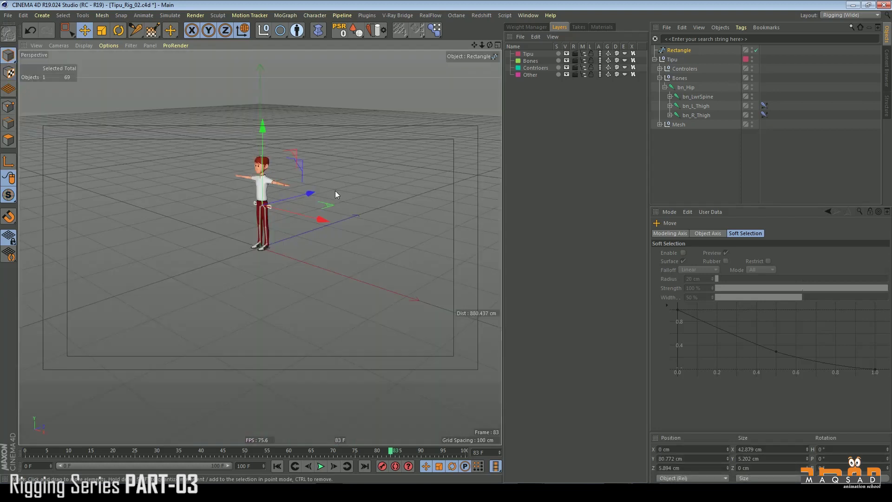
{"action": "key", "text": "s"}
{"action": "left_click_drag", "start_coordinate": [309, 199], "coordinate": [395, 181], "text": "alt"}
{"action": "left_click", "coordinate": [8, 107]}
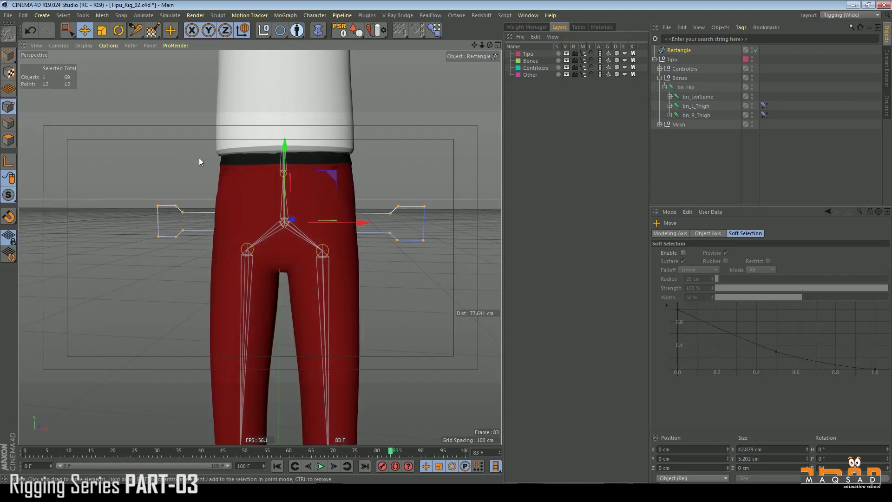
{"action": "key", "text": "t"}
{"action": "left_click_drag", "start_coordinate": [356, 222], "coordinate": [346, 225]}
{"action": "left_click", "coordinate": [8, 55]}
{"action": "left_click_drag", "start_coordinate": [166, 140], "coordinate": [423, 171], "text": "alt"}
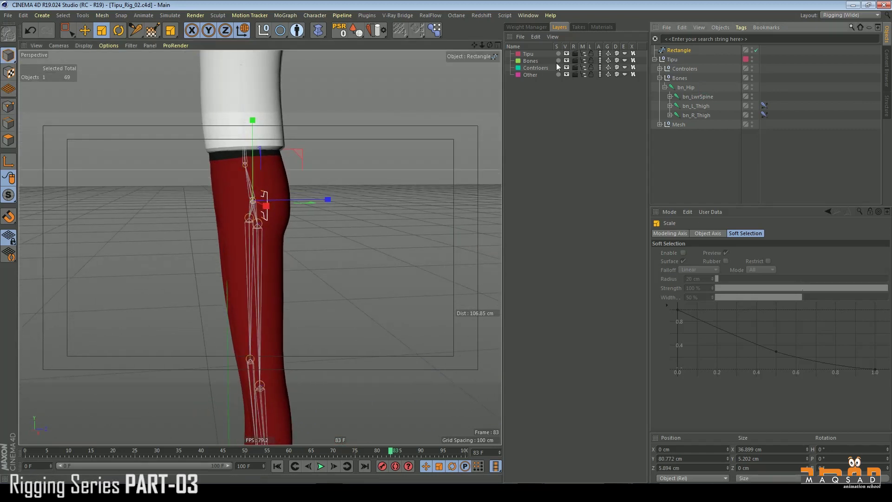
Step: Hide the Tipu layer and assign the Bones null with all its child joints to the Bones layer
{"action": "key", "text": "e"}
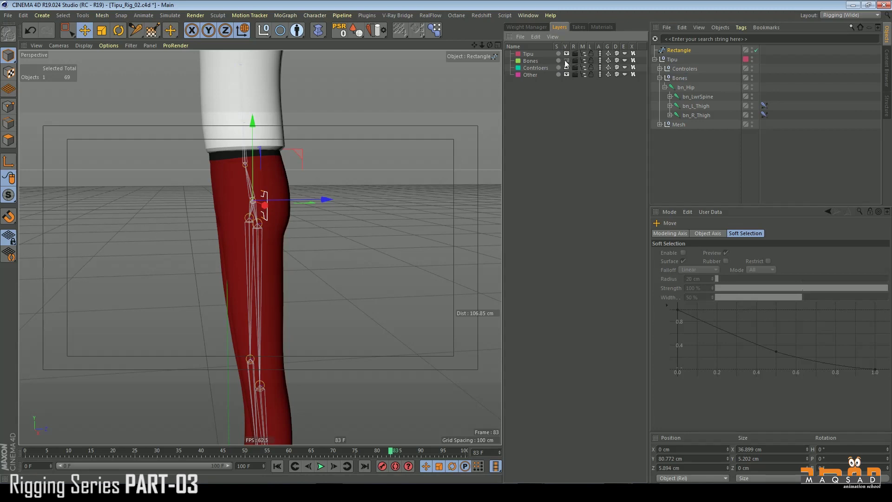
{"action": "left_click", "coordinate": [567, 54]}
{"action": "left_click_drag", "start_coordinate": [218, 202], "coordinate": [325, 184], "text": "alt"}
{"action": "left_click", "coordinate": [666, 87]}
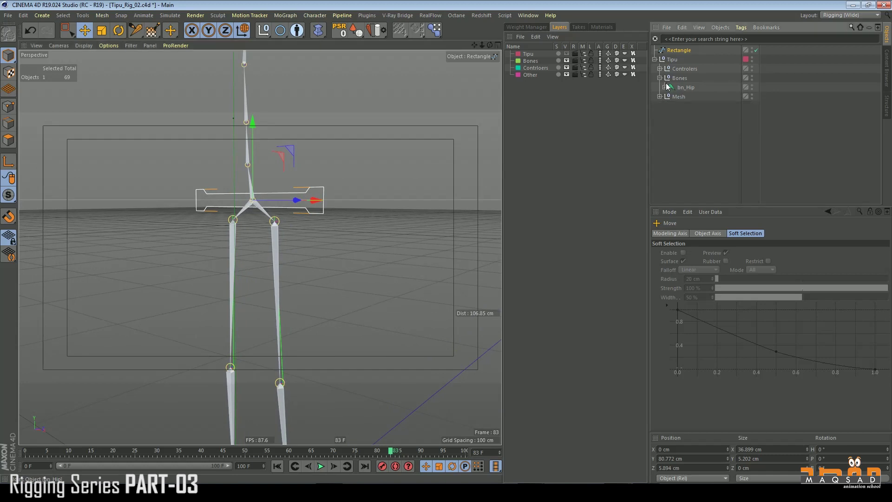
{"action": "middle_click", "coordinate": [679, 78]}
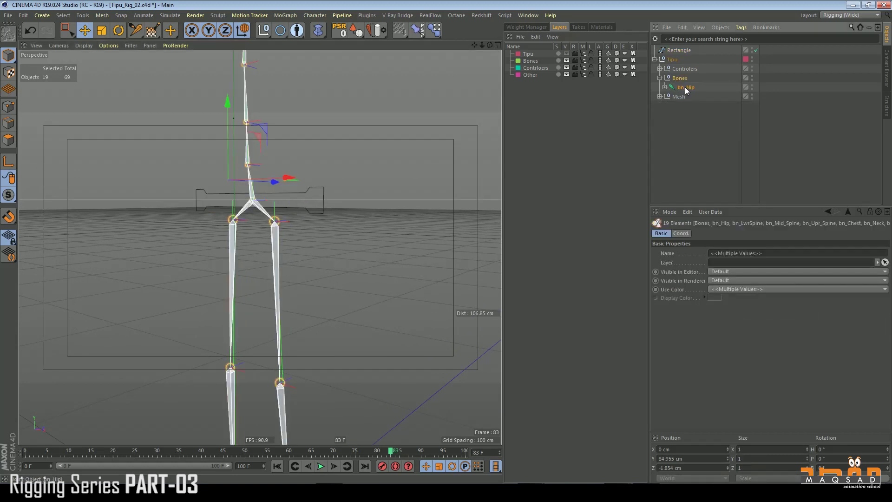
{"action": "left_click_drag", "start_coordinate": [683, 83], "coordinate": [531, 61]}
{"action": "left_click", "coordinate": [710, 116]}
Step: Toggle the Bones layer's visibility off and on to check that it controls all the joints
{"action": "left_click", "coordinate": [567, 61]}
{"action": "left_click", "coordinate": [567, 61]}
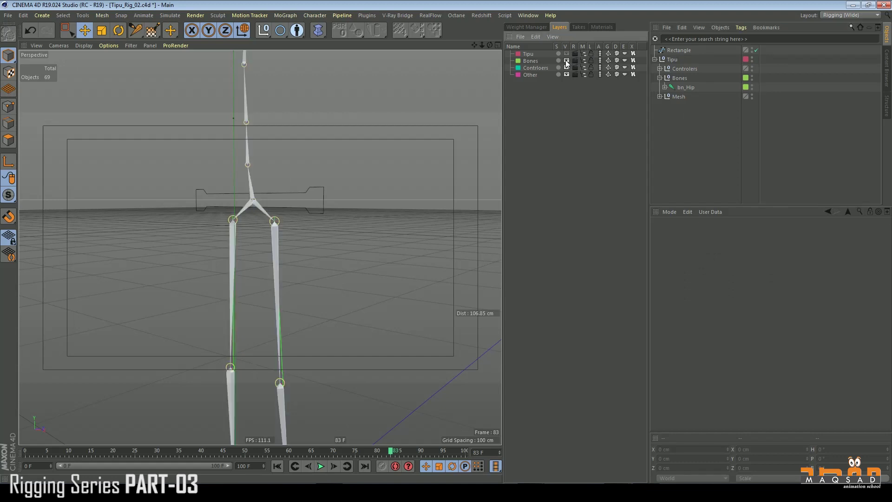
{"action": "key", "text": "ctrl+shift+z"}
{"action": "middle_click_drag", "start_coordinate": [307, 212], "coordinate": [309, 224], "text": "alt"}
{"action": "left_click_drag", "start_coordinate": [316, 221], "coordinate": [353, 199], "text": "alt"}
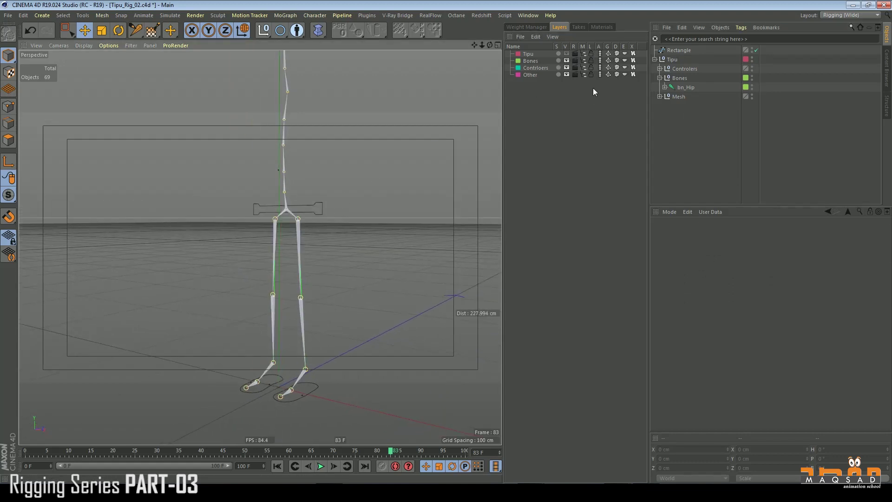
{"action": "left_click", "coordinate": [567, 61]}
{"action": "left_click", "coordinate": [567, 61]}
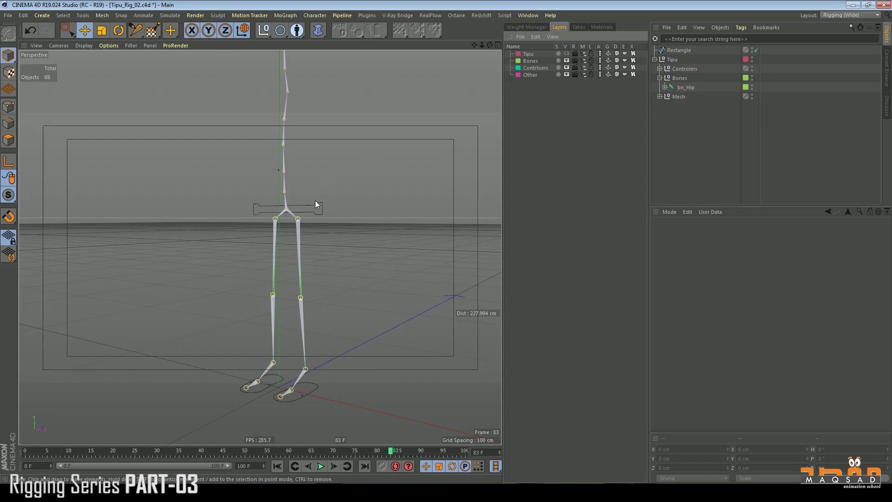
Step: Try moving the rectangle controller away from the hips and undo the move
{"action": "left_click", "coordinate": [324, 210]}
{"action": "mouse_move", "coordinate": [329, 210]}
{"action": "left_mouse_down", "text": "alt"}
{"action": "mouse_move", "coordinate": [343, 225]}
{"action": "mouse_move", "coordinate": [330, 209]}
{"action": "left_mouse_up", "text": "alt"}
{"action": "right_click_drag", "start_coordinate": [314, 204], "coordinate": [336, 193], "text": "alt"}
{"action": "mouse_move", "coordinate": [331, 186]}
{"action": "left_mouse_down"}
{"action": "mouse_move", "coordinate": [328, 207]}
{"action": "mouse_move", "coordinate": [345, 177]}
{"action": "left_mouse_up"}
{"action": "key", "text": "ctrl+z"}
{"action": "scroll", "coordinate": [310, 226], "scroll_direction": "up", "scroll_amount": 3}
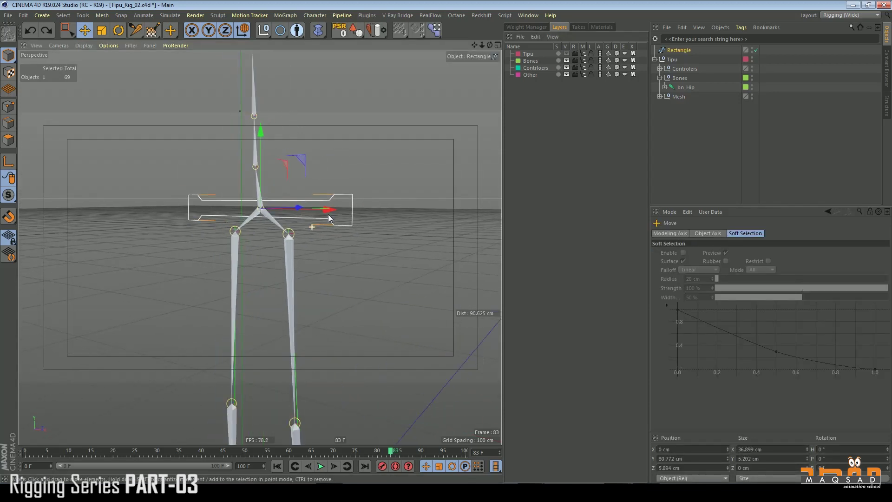
Step: Place the rectangle spline first under the Controlers null and rename it Clt_Hip
{"action": "left_click_drag", "start_coordinate": [678, 50], "coordinate": [686, 69]}
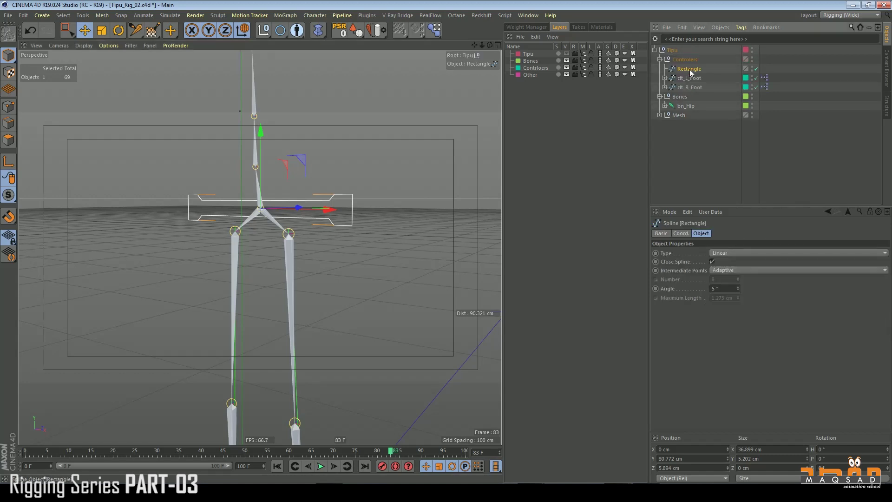
{"action": "double_click", "coordinate": [691, 69]}
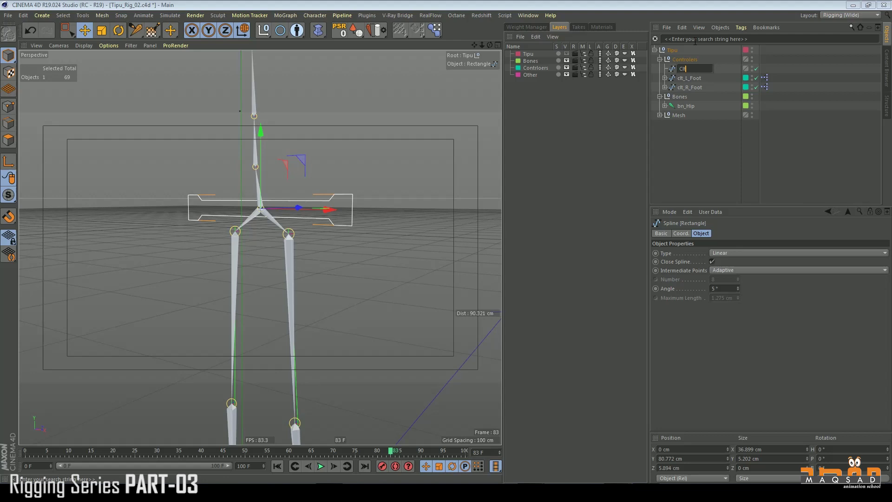
{"action": "type", "text": "Clt_Hip"}
{"action": "key", "text": "Return"}
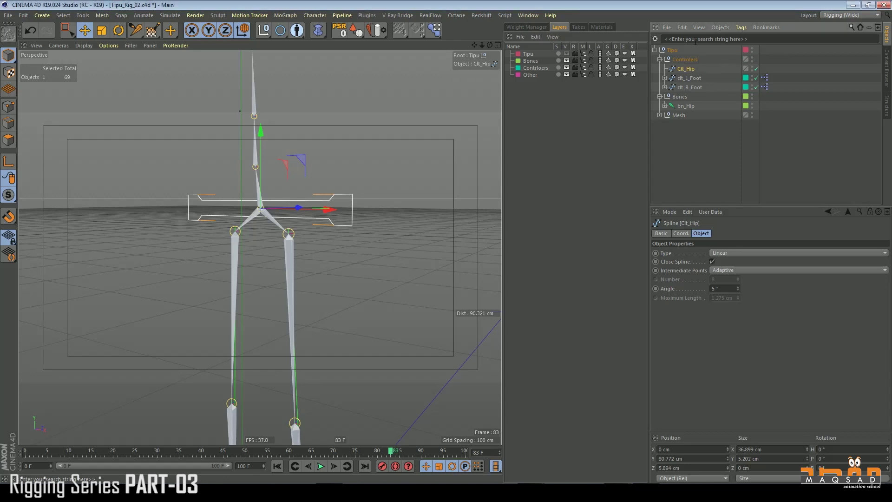
Step: Freeze all transformations of the Clt_Hip controller so its position coordinates are zeroed
{"action": "left_click", "coordinate": [692, 81]}
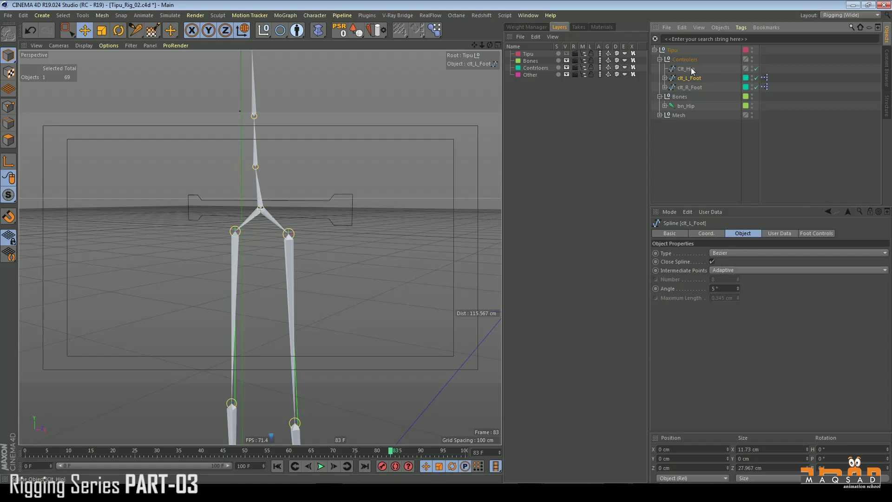
{"action": "left_click", "coordinate": [690, 68]}
{"action": "scroll", "coordinate": [281, 172], "scroll_direction": "down", "scroll_amount": 6}
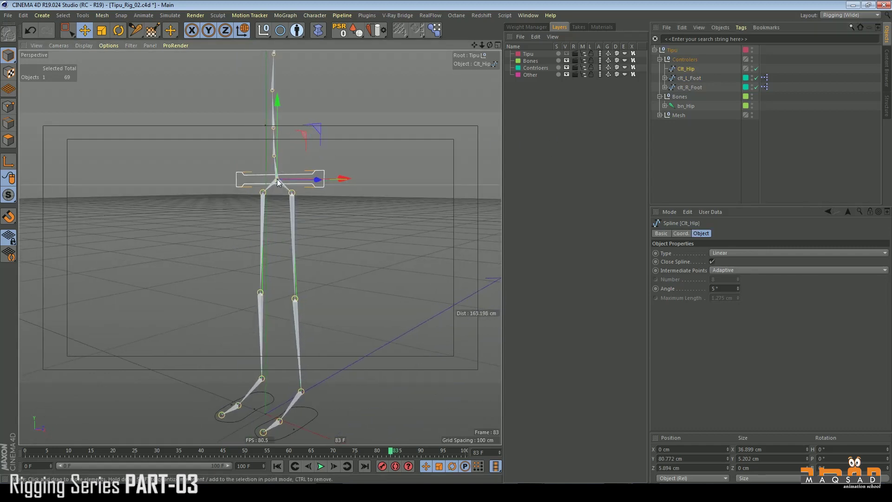
{"action": "scroll", "coordinate": [278, 182], "scroll_direction": "up", "scroll_amount": 5}
{"action": "scroll", "coordinate": [298, 185], "scroll_direction": "up", "scroll_amount": 3}
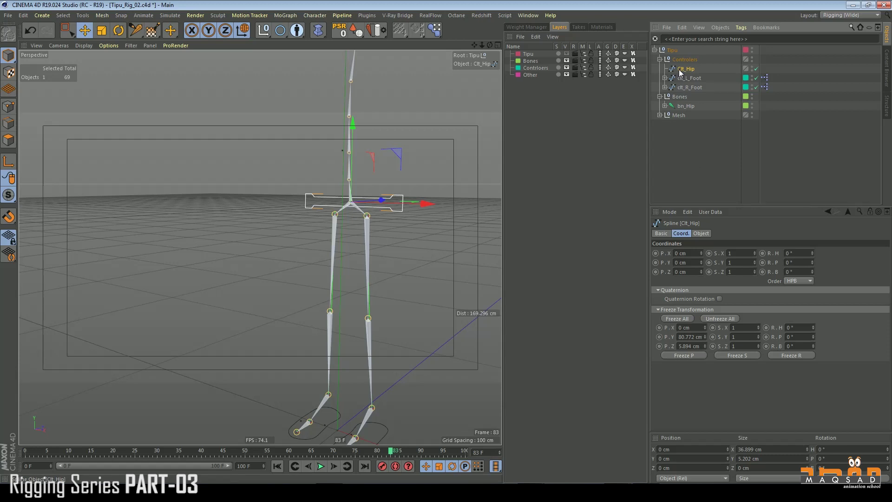
Step: Add a Constraint tag to bn_Hip, enable its PSR constraint and set Clt_Hip as the target
{"action": "left_click", "coordinate": [679, 106]}
{"action": "right_click", "coordinate": [680, 106]}
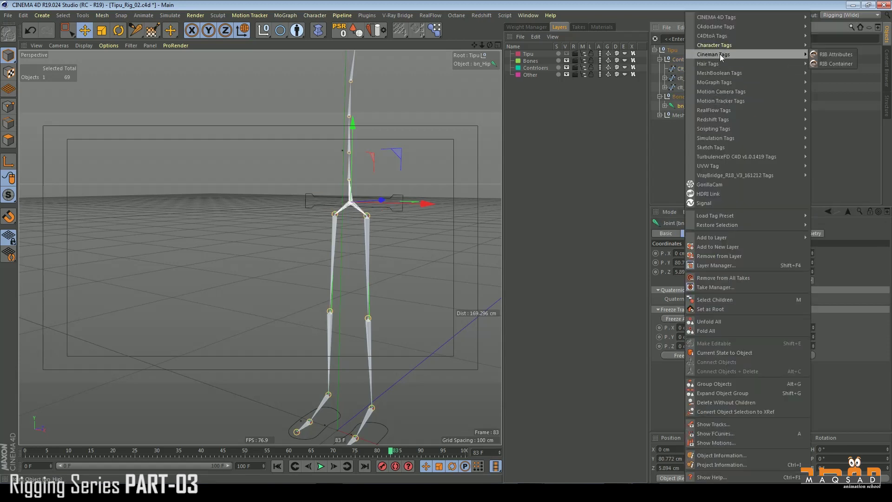
{"action": "mouse_move", "coordinate": [741, 45]}
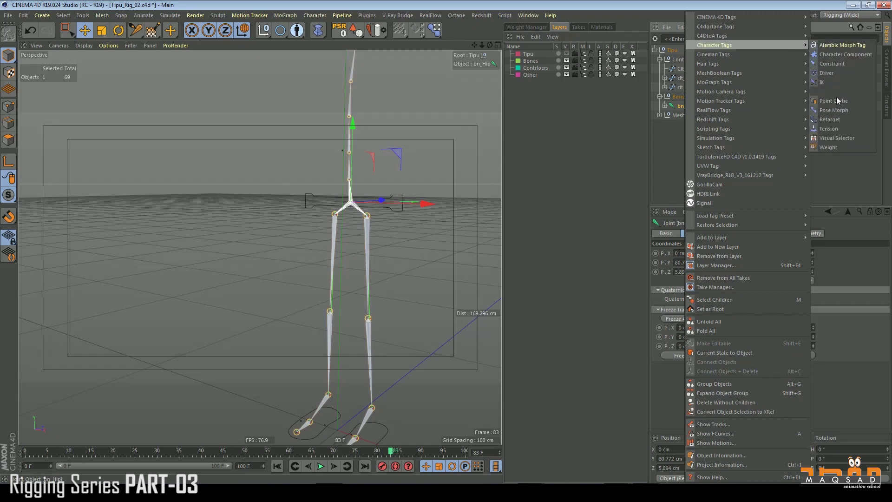
{"action": "left_click", "coordinate": [834, 65]}
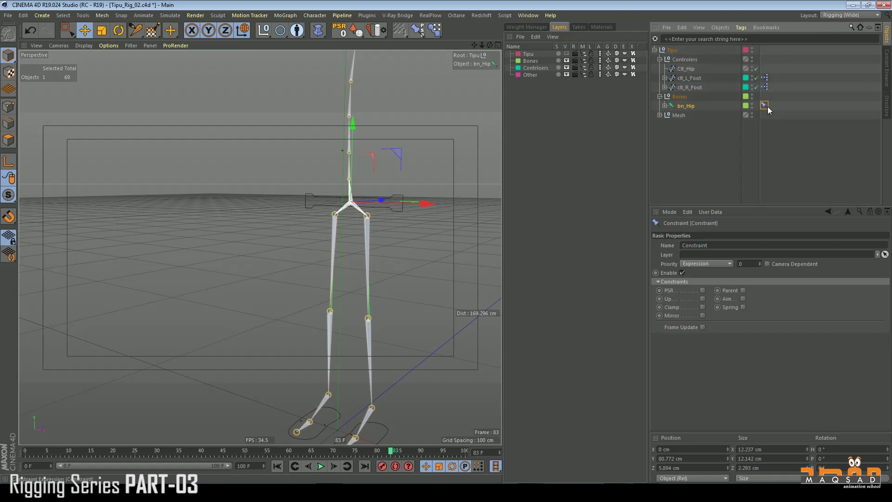
{"action": "left_click", "coordinate": [702, 290]}
{"action": "left_click_drag", "start_coordinate": [364, 224], "coordinate": [358, 244], "text": "alt"}
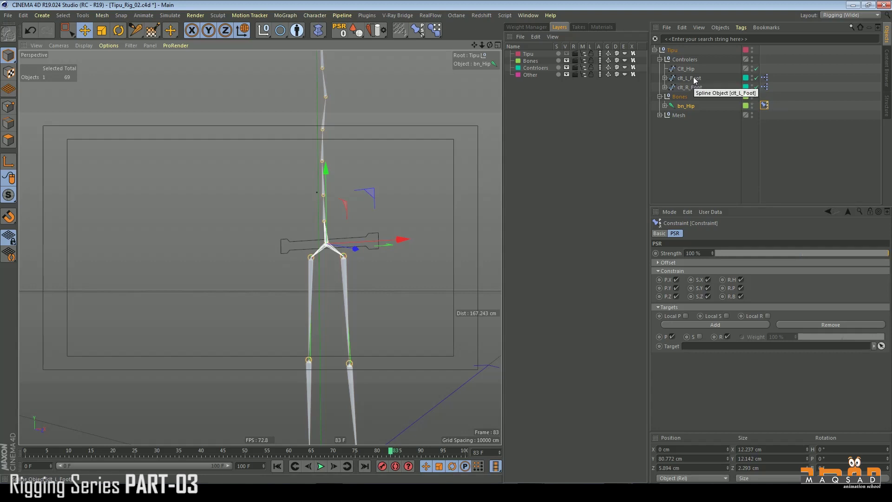
{"action": "left_click_drag", "start_coordinate": [687, 69], "coordinate": [711, 99]}
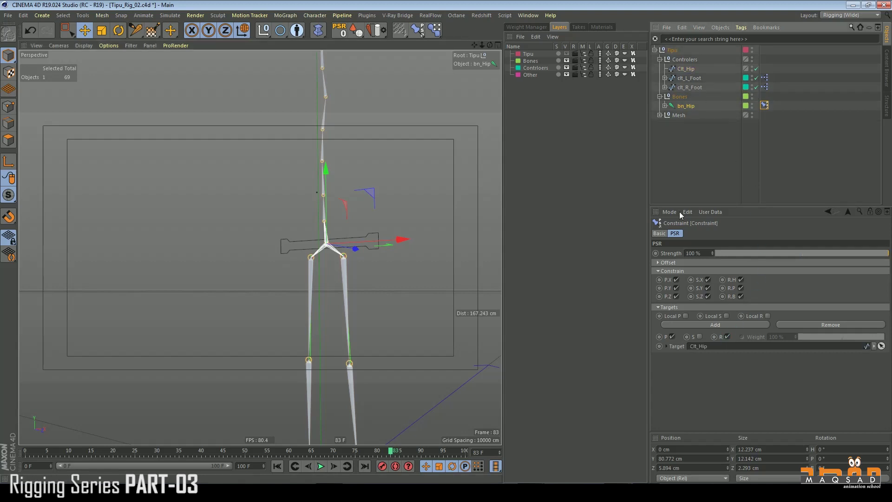
Step: Try lowering the Clt_Hip controller to test the hip constraint, and undo the move
{"action": "left_click", "coordinate": [689, 69]}
{"action": "left_click_drag", "start_coordinate": [325, 254], "coordinate": [346, 214], "text": "alt"}
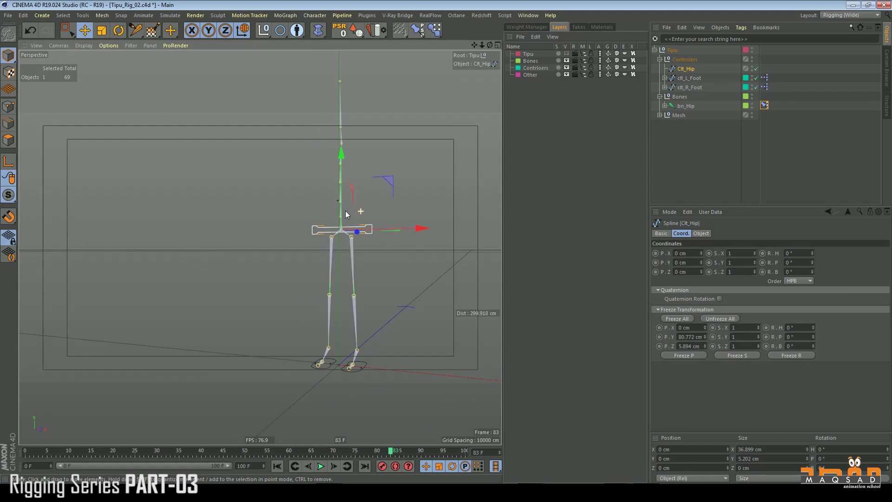
{"action": "left_click_drag", "start_coordinate": [384, 181], "coordinate": [389, 230]}
{"action": "key", "text": "ctrl+z"}
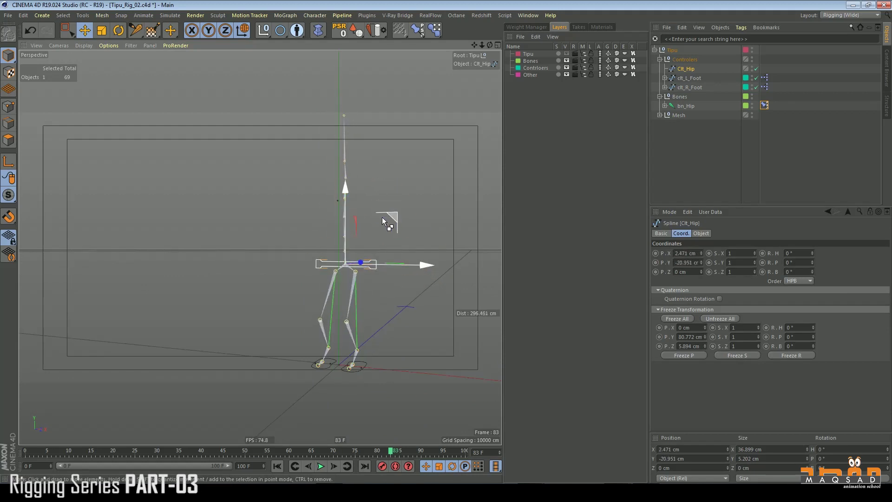
Step: Try rotating the Clt_Hip controller to test how the spine and legs follow, and undo the rotation
{"action": "key", "text": "t"}
{"action": "key", "text": "r"}
{"action": "mouse_move", "coordinate": [375, 195]}
{"action": "left_mouse_down"}
{"action": "mouse_move", "coordinate": [386, 247]}
{"action": "mouse_move", "coordinate": [355, 189]}
{"action": "mouse_move", "coordinate": [378, 207]}
{"action": "mouse_move", "coordinate": [371, 216]}
{"action": "mouse_move", "coordinate": [360, 191]}
{"action": "left_mouse_up"}
{"action": "key", "text": "ctrl+z"}
{"action": "key", "text": "e"}
{"action": "key", "text": "ctrl+z"}
{"action": "key", "text": "r"}
{"action": "key", "text": "ctrl+z"}
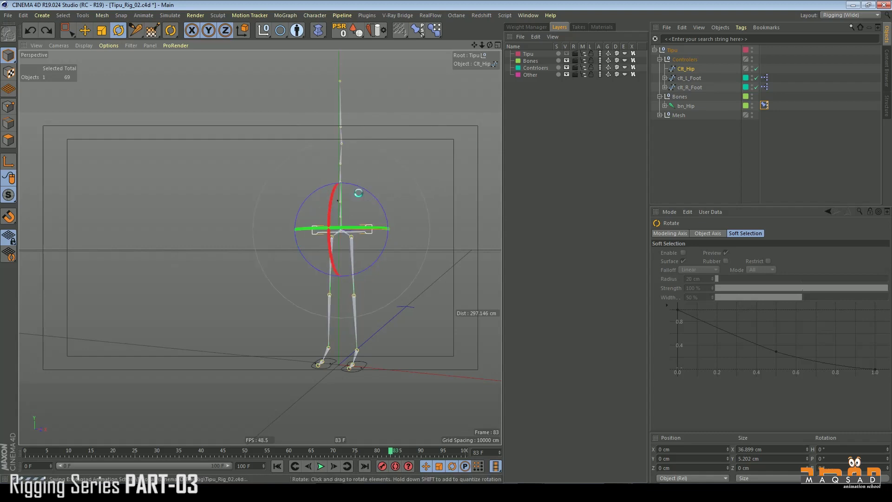
{"action": "key", "text": "e"}
Step: Add a circle spline and scale it down to about 87.6 cm across
{"action": "scroll", "coordinate": [346, 198], "scroll_direction": "up", "scroll_amount": 5}
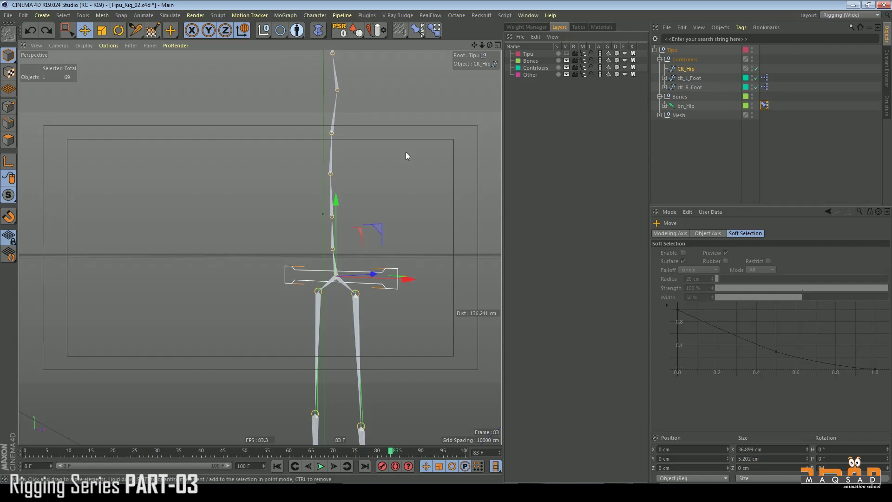
{"action": "left_click_drag", "start_coordinate": [405, 152], "coordinate": [386, 164], "text": "alt"}
{"action": "left_click", "coordinate": [289, 30]}
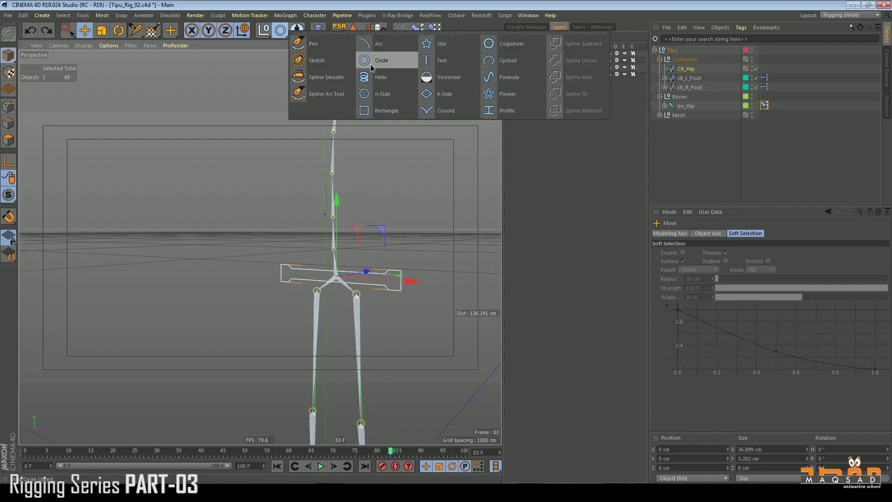
{"action": "left_click", "coordinate": [372, 68]}
{"action": "scroll", "coordinate": [355, 163], "scroll_direction": "down", "scroll_amount": 5}
{"action": "key", "text": "t"}
{"action": "left_click_drag", "start_coordinate": [356, 164], "coordinate": [275, 295]}
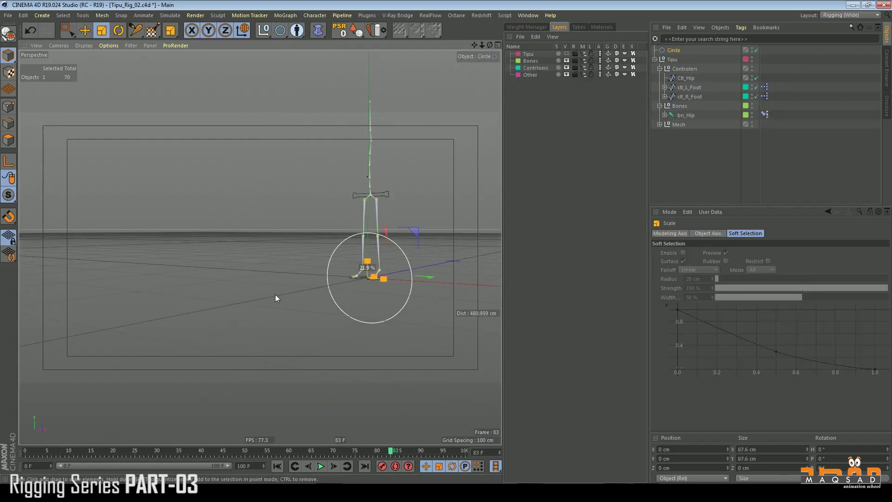
Step: Place the circle first under the Controlers null and set its plane to XZ
{"action": "key", "text": "e"}
{"action": "left_click_drag", "start_coordinate": [679, 48], "coordinate": [680, 69]}
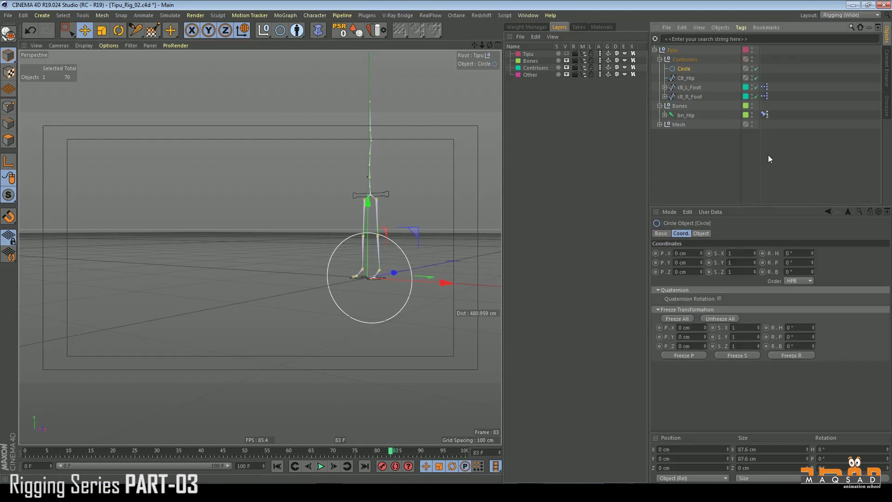
{"action": "left_click", "coordinate": [701, 233]}
{"action": "left_click", "coordinate": [726, 298]}
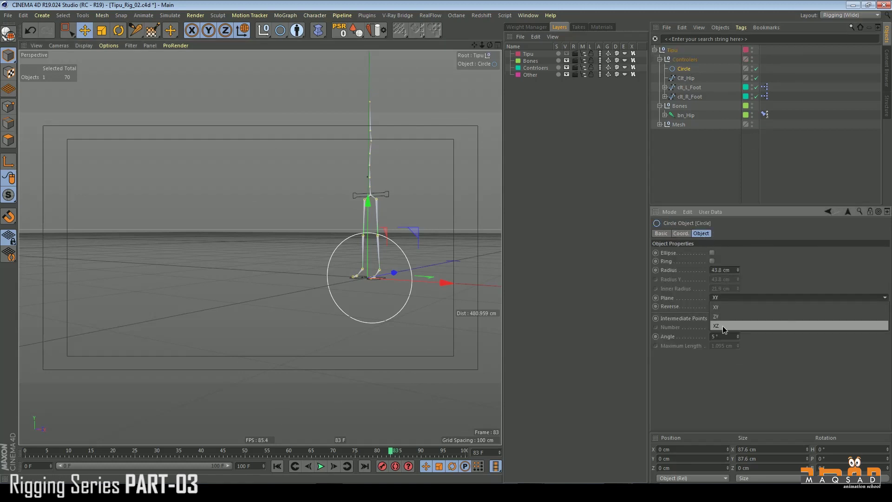
{"action": "left_click", "coordinate": [723, 325]}
Step: Enable snapping and snap the circle onto the first spine joint above the hip, about 88.4 cm high
{"action": "scroll", "coordinate": [405, 221], "scroll_direction": "up", "scroll_amount": 4}
{"action": "left_click_drag", "start_coordinate": [404, 219], "coordinate": [389, 205], "text": "alt"}
{"action": "key", "text": "e"}
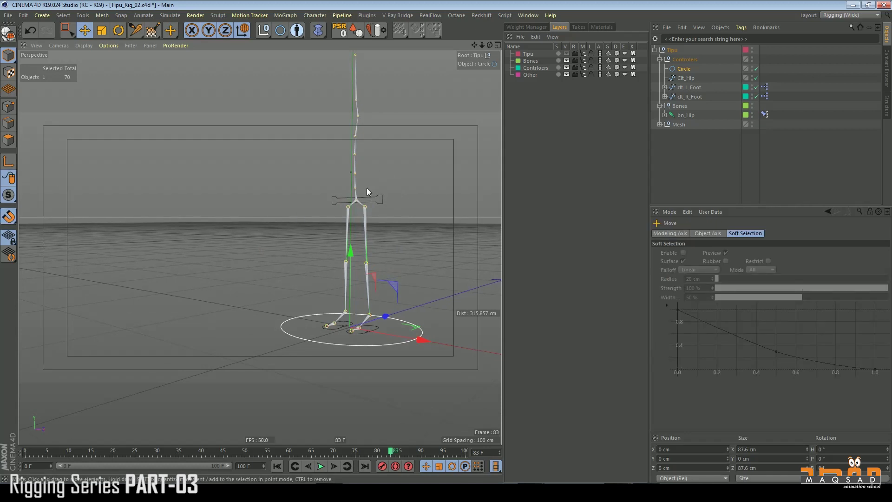
{"action": "left_click_drag", "start_coordinate": [397, 178], "coordinate": [357, 187]}
{"action": "mouse_move", "coordinate": [355, 175]}
{"action": "right_mouse_down", "text": "alt"}
{"action": "mouse_move", "coordinate": [400, 172]}
{"action": "mouse_move", "coordinate": [362, 190]}
{"action": "right_mouse_up", "text": "alt"}
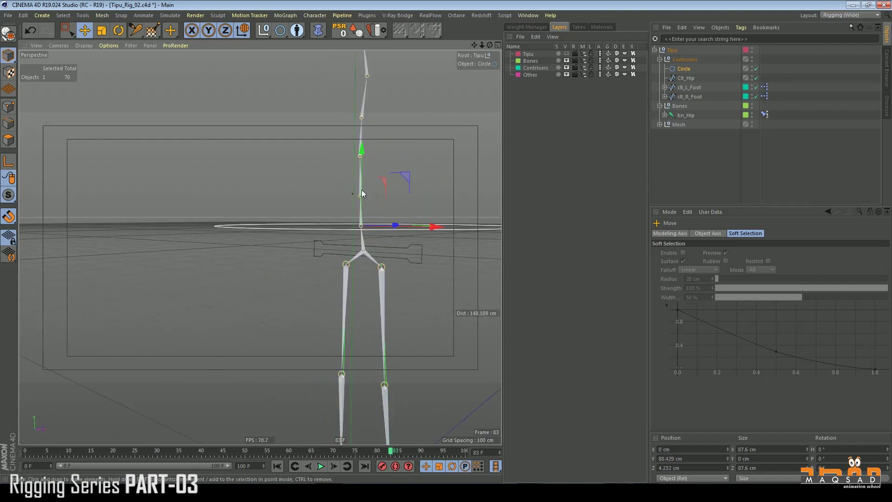
Step: Show the Tipu layer and scale the circle to about 28.6 cm so it surrounds the waist
{"action": "left_click_drag", "start_coordinate": [362, 190], "coordinate": [371, 201], "text": "alt"}
{"action": "left_click", "coordinate": [567, 54]}
{"action": "left_click_drag", "start_coordinate": [456, 132], "coordinate": [248, 269], "text": "alt"}
{"action": "key", "text": "t"}
{"action": "key", "text": "e"}
{"action": "left_click_drag", "start_coordinate": [406, 172], "coordinate": [528, 121], "text": "alt"}
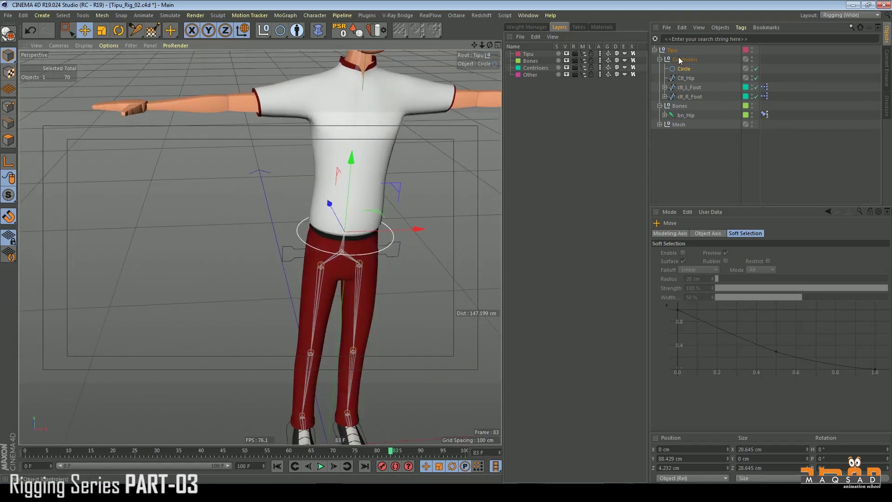
Step: Turn the waist circle into an ellipse with a Y radius of 11.323 cm
{"action": "left_click", "coordinate": [685, 69]}
{"action": "left_click", "coordinate": [713, 253]}
{"action": "left_click_drag", "start_coordinate": [467, 237], "coordinate": [386, 211], "text": "alt"}
{"action": "scroll", "coordinate": [385, 211], "scroll_direction": "up", "scroll_amount": 6}
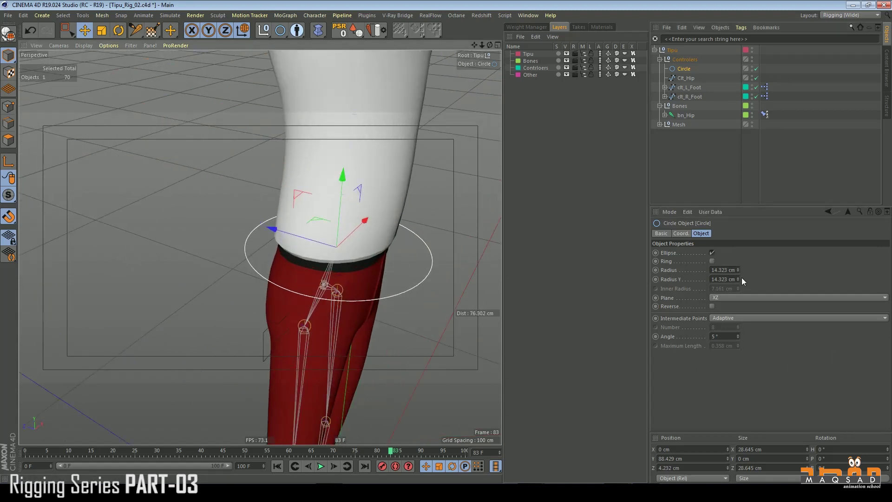
{"action": "left_click_drag", "start_coordinate": [738, 281], "coordinate": [738, 283]}
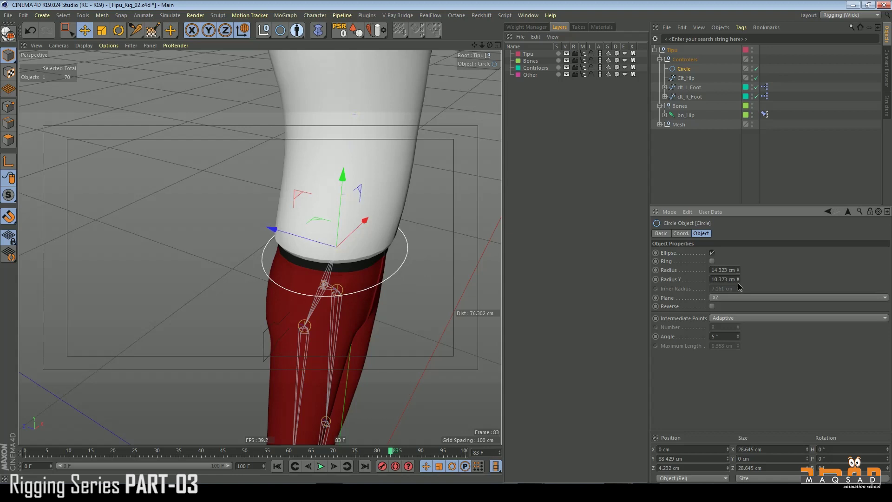
{"action": "left_click_drag", "start_coordinate": [154, 186], "coordinate": [251, 163], "text": "alt"}
{"action": "scroll", "coordinate": [358, 205], "scroll_direction": "down", "scroll_amount": 5}
{"action": "mouse_move", "coordinate": [359, 213]}
{"action": "left_mouse_down", "text": "alt"}
{"action": "mouse_move", "coordinate": [307, 216]}
{"action": "mouse_move", "coordinate": [365, 208]}
{"action": "left_mouse_up", "text": "alt"}
{"action": "scroll", "coordinate": [365, 207], "scroll_direction": "up", "scroll_amount": 3}
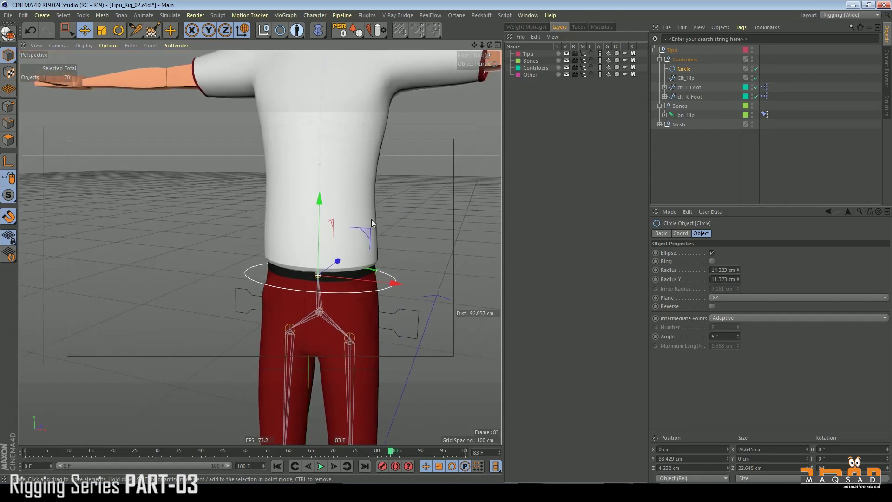
Step: Hide the Tipu layer and snap three copies of the waist ellipse onto the successive spine joints above it
{"action": "left_click", "coordinate": [566, 54]}
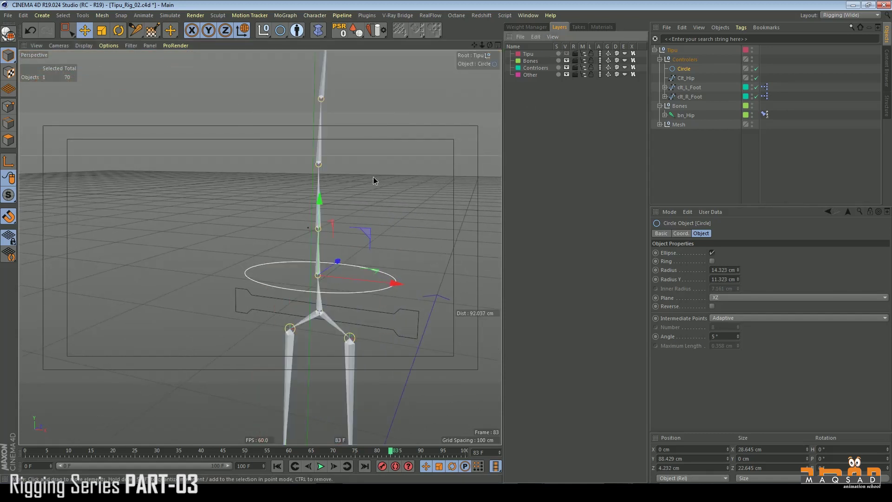
{"action": "left_click_drag", "start_coordinate": [373, 177], "coordinate": [339, 190], "text": "alt"}
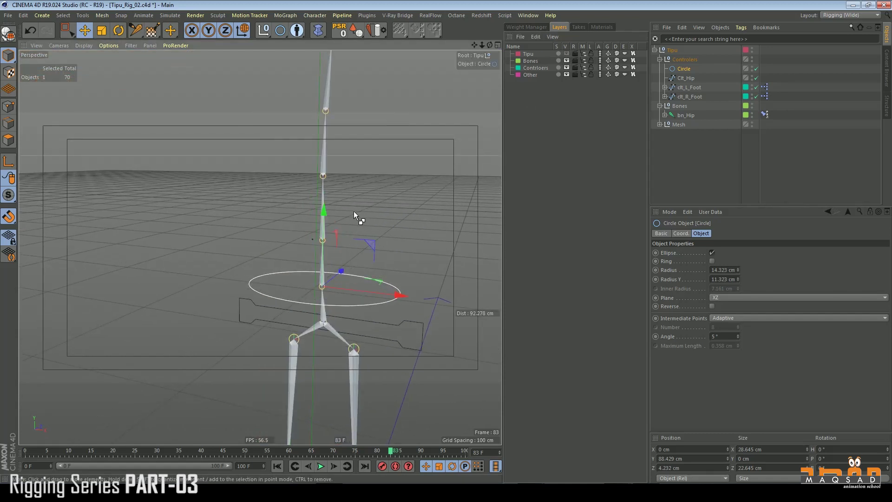
{"action": "left_click_drag", "start_coordinate": [354, 223], "coordinate": [322, 241], "text": "ctrl"}
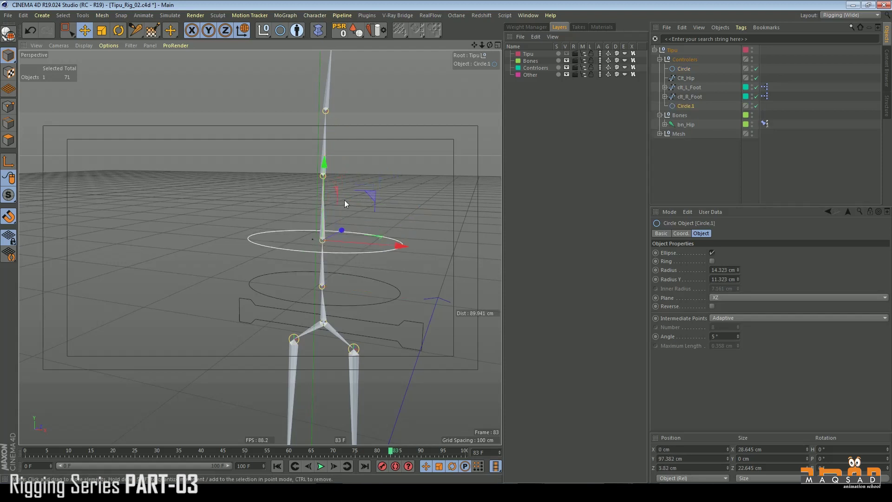
{"action": "middle_click_drag", "start_coordinate": [344, 200], "coordinate": [342, 248], "text": "alt"}
{"action": "left_click_drag", "start_coordinate": [345, 248], "coordinate": [321, 230], "text": "ctrl"}
{"action": "middle_click_drag", "start_coordinate": [355, 168], "coordinate": [354, 244], "text": "alt"}
{"action": "left_click_drag", "start_coordinate": [354, 244], "coordinate": [325, 239], "text": "ctrl"}
{"action": "right_click_drag", "start_coordinate": [330, 224], "coordinate": [291, 224], "text": "alt"}
{"action": "left_click_drag", "start_coordinate": [291, 224], "coordinate": [475, 120], "text": "alt"}
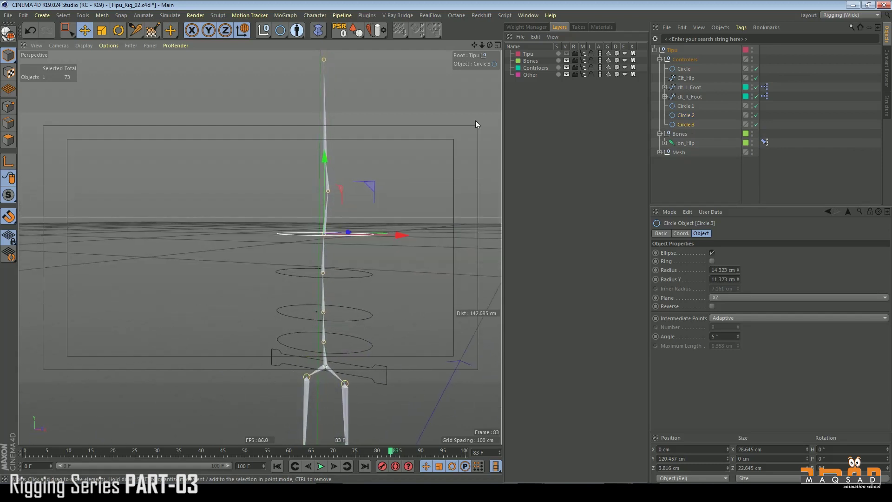
Step: Show the Tipu layer again and delete the topmost ellipse copy, Circle.3, at the chest
{"action": "left_click", "coordinate": [566, 53]}
{"action": "mouse_move", "coordinate": [425, 157]}
{"action": "left_mouse_down", "text": "alt"}
{"action": "mouse_move", "coordinate": [386, 145]}
{"action": "mouse_move", "coordinate": [444, 158]}
{"action": "mouse_move", "coordinate": [435, 163]}
{"action": "left_mouse_up", "text": "alt"}
{"action": "right_click_drag", "start_coordinate": [337, 205], "coordinate": [356, 203], "text": "alt"}
{"action": "mouse_move", "coordinate": [357, 202]}
{"action": "left_mouse_down", "text": "alt"}
{"action": "mouse_move", "coordinate": [361, 194]}
{"action": "mouse_move", "coordinate": [339, 205]}
{"action": "mouse_move", "coordinate": [301, 250]}
{"action": "mouse_move", "coordinate": [383, 180]}
{"action": "mouse_move", "coordinate": [398, 207]}
{"action": "mouse_move", "coordinate": [351, 209]}
{"action": "mouse_move", "coordinate": [345, 163]}
{"action": "mouse_move", "coordinate": [356, 175]}
{"action": "mouse_move", "coordinate": [374, 166]}
{"action": "mouse_move", "coordinate": [361, 194]}
{"action": "mouse_move", "coordinate": [335, 194]}
{"action": "mouse_move", "coordinate": [313, 123]}
{"action": "mouse_move", "coordinate": [280, 130]}
{"action": "mouse_move", "coordinate": [347, 215]}
{"action": "left_mouse_up", "text": "alt"}
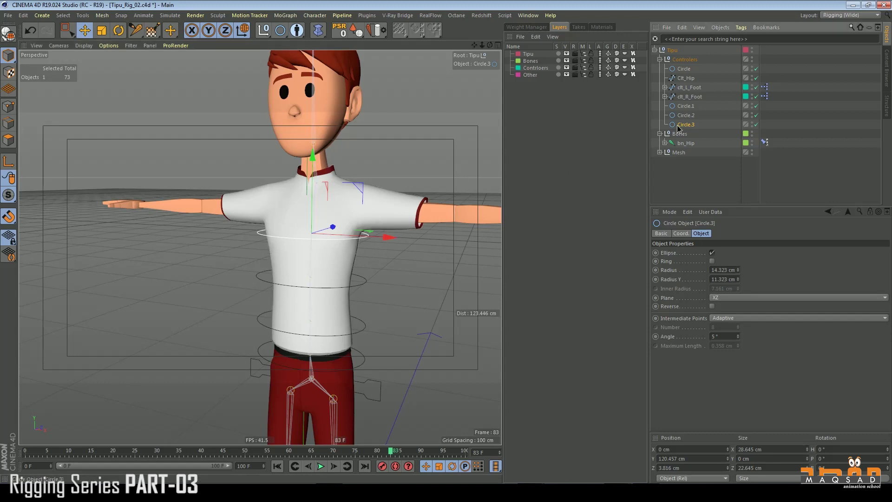
{"action": "middle_click_drag", "start_coordinate": [389, 199], "coordinate": [361, 211], "text": "alt"}
{"action": "key", "text": "Delete"}
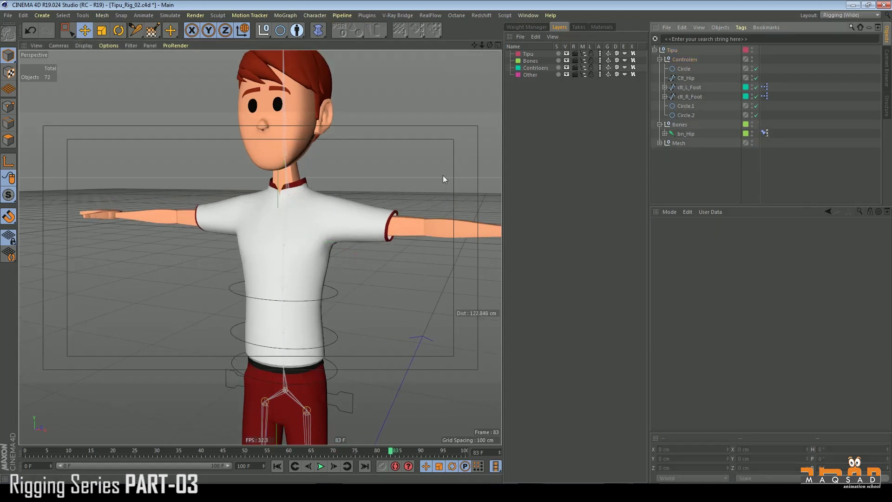
Step: Add a rectangle spline, scale it to about 84 cm and raise it about 116 cm to chest level
{"action": "left_click_drag", "start_coordinate": [280, 30], "coordinate": [575, 55]}
{"action": "scroll", "coordinate": [368, 190], "scroll_direction": "down", "scroll_amount": 10}
{"action": "key", "text": "t"}
{"action": "left_click_drag", "start_coordinate": [355, 167], "coordinate": [223, 168]}
{"action": "key", "text": "e"}
{"action": "left_click_drag", "start_coordinate": [364, 156], "coordinate": [362, 110]}
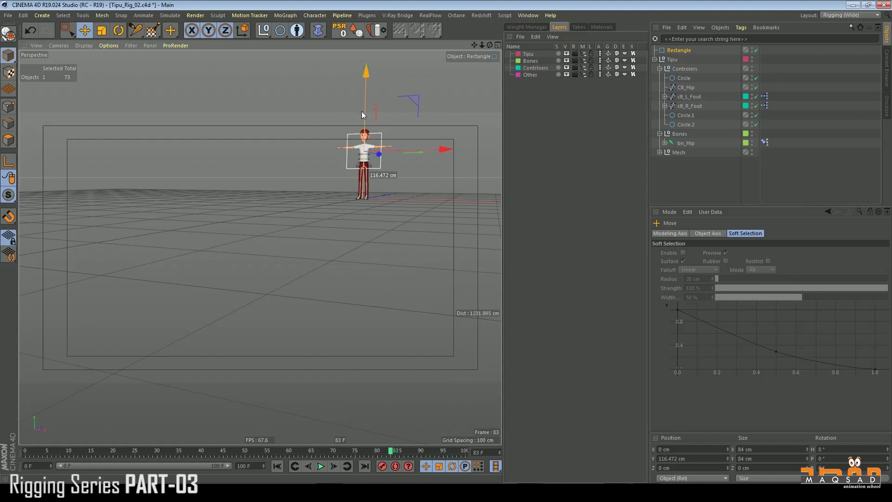
Step: Scale the rectangle to chest size and place it in front of the chest, about 120.8 cm high
{"action": "scroll", "coordinate": [371, 138], "scroll_direction": "up", "scroll_amount": 8}
{"action": "left_click_drag", "start_coordinate": [398, 162], "coordinate": [390, 150], "text": "alt"}
{"action": "left_click_drag", "start_coordinate": [321, 173], "coordinate": [274, 172], "text": "alt"}
{"action": "left_click_drag", "start_coordinate": [346, 185], "coordinate": [272, 145]}
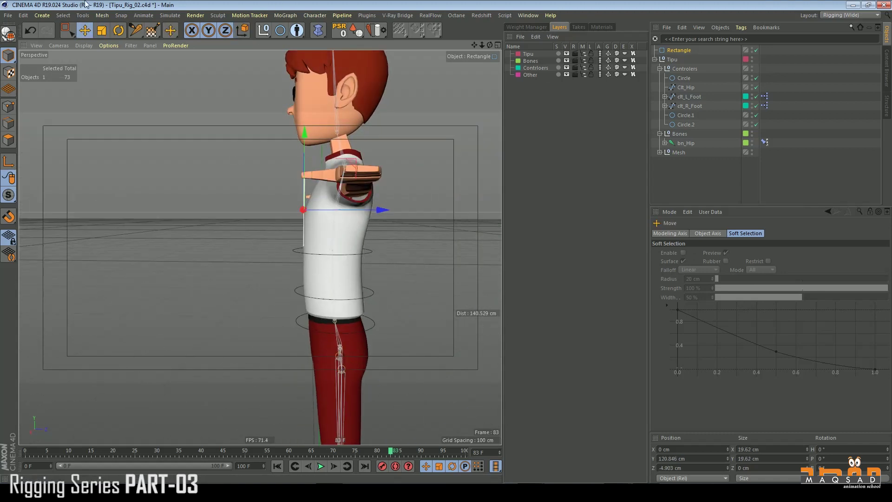
{"action": "left_click_drag", "start_coordinate": [335, 212], "coordinate": [418, 211], "text": "alt"}
{"action": "key", "text": "t"}
{"action": "scroll", "coordinate": [345, 190], "scroll_direction": "up", "scroll_amount": 3}
{"action": "left_click_drag", "start_coordinate": [326, 196], "coordinate": [345, 189]}
Step: Convert the rectangle to an editable spline and reposition its lower points against the torso
{"action": "key", "text": "c"}
{"action": "left_click_drag", "start_coordinate": [377, 245], "coordinate": [260, 223], "text": "alt"}
{"action": "left_click_drag", "start_coordinate": [174, 187], "coordinate": [186, 172], "text": "alt"}
{"action": "key", "text": "0"}
{"action": "left_click_drag", "start_coordinate": [251, 260], "coordinate": [334, 284]}
{"action": "left_click_drag", "start_coordinate": [293, 233], "coordinate": [280, 201]}
Step: Add a point at the middle of each side edge of the rectangle with Create Point
{"action": "right_click", "coordinate": [296, 237]}
{"action": "left_click", "coordinate": [325, 339]}
{"action": "left_click_drag", "start_coordinate": [251, 233], "coordinate": [337, 227], "text": "alt"}
{"action": "left_click", "coordinate": [279, 213]}
{"action": "left_click", "coordinate": [323, 216]}
Step: Select the rectangle's points in turn and move them to follow the front of the torso
{"action": "key", "text": "0"}
{"action": "left_click_drag", "start_coordinate": [335, 195], "coordinate": [293, 160]}
{"action": "left_click_drag", "start_coordinate": [360, 180], "coordinate": [367, 179]}
{"action": "left_click_drag", "start_coordinate": [283, 196], "coordinate": [316, 221]}
{"action": "left_click_drag", "start_coordinate": [342, 208], "coordinate": [344, 208]}
{"action": "left_click_drag", "start_coordinate": [294, 235], "coordinate": [307, 281], "text": "alt"}
{"action": "left_click_drag", "start_coordinate": [297, 251], "coordinate": [367, 251], "text": "alt"}
Step: In the front view, adjust the width of the rectangle's bottom points and widen its side midpoints to about 28.1 cm
{"action": "key", "text": "F4"}
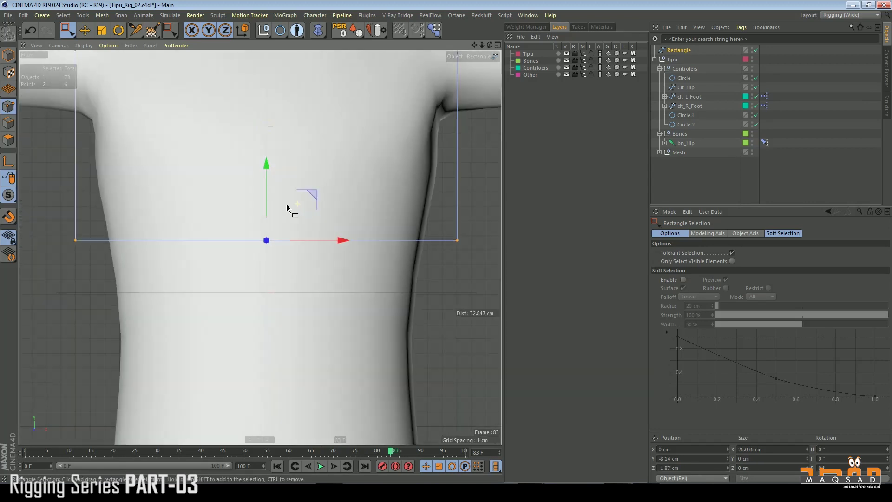
{"action": "scroll", "coordinate": [286, 205], "scroll_direction": "down", "scroll_amount": 3}
{"action": "key", "text": "t"}
{"action": "left_click_drag", "start_coordinate": [225, 253], "coordinate": [238, 253]}
{"action": "middle_click_drag", "start_coordinate": [238, 253], "coordinate": [245, 311], "text": "alt"}
{"action": "key", "text": "space"}
{"action": "left_click_drag", "start_coordinate": [154, 163], "coordinate": [460, 209]}
{"action": "key", "text": "space"}
{"action": "left_click_drag", "start_coordinate": [453, 122], "coordinate": [472, 121]}
Step: Return to the perspective view and add a point at the middle of the rectangle's top and bottom edges
{"action": "key", "text": "F1"}
{"action": "scroll", "coordinate": [341, 131], "scroll_direction": "down", "scroll_amount": 4}
{"action": "left_click_drag", "start_coordinate": [341, 132], "coordinate": [400, 115], "text": "alt"}
{"action": "key", "text": "e"}
{"action": "right_click", "coordinate": [348, 121]}
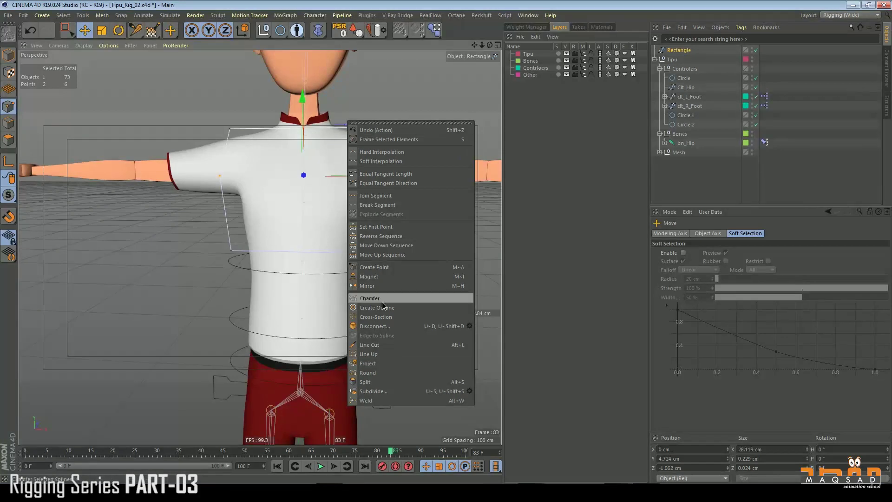
{"action": "left_click", "coordinate": [376, 267]}
{"action": "left_click", "coordinate": [304, 127]}
{"action": "left_click", "coordinate": [303, 253]}
Step: Select the points on both sides of the chest outline and move them to wrap around the torso
{"action": "key", "text": "space"}
{"action": "scroll", "coordinate": [275, 96], "scroll_direction": "up", "scroll_amount": 3}
{"action": "key", "text": "ctrl+shift+z"}
{"action": "left_click_drag", "start_coordinate": [358, 114], "coordinate": [402, 267]}
{"action": "left_click_drag", "start_coordinate": [239, 121], "coordinate": [209, 265], "text": "shift"}
{"action": "left_click_drag", "start_coordinate": [325, 189], "coordinate": [251, 190], "text": "alt"}
{"action": "left_click_drag", "start_coordinate": [369, 190], "coordinate": [457, 245]}
Step: Duplicate the chest outline, rotate the copy 180° and position it behind the back
{"action": "key", "text": "Return"}
{"action": "key", "text": "t"}
{"action": "key", "text": "r"}
{"action": "left_click_drag", "start_coordinate": [372, 251], "coordinate": [314, 241], "text": "shift"}
{"action": "key", "text": "e"}
{"action": "key", "text": "r"}
{"action": "left_click_drag", "start_coordinate": [396, 197], "coordinate": [403, 206]}
{"action": "key", "text": "e"}
{"action": "left_click_drag", "start_coordinate": [327, 236], "coordinate": [322, 236]}
Step: Adjust the back outline's points and combine both outlines into one spline, isolated in the viewport
{"action": "key", "text": "Return"}
{"action": "key", "text": "t"}
{"action": "key", "text": "r"}
{"action": "left_click_drag", "start_coordinate": [391, 186], "coordinate": [354, 260]}
{"action": "key", "text": "e"}
{"action": "key", "text": "Return"}
{"action": "left_click", "coordinate": [242, 218], "text": "shift"}
{"action": "left_click_drag", "start_coordinate": [275, 200], "coordinate": [296, 221], "text": "alt"}
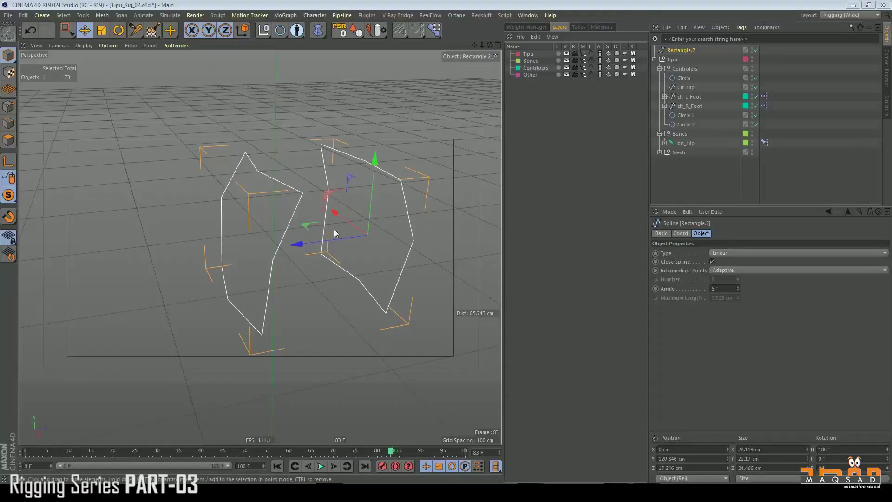
Step: Draw four connecting splines between the matching corners of the front and back outlines with the Pen tool
{"action": "left_click_drag", "start_coordinate": [334, 230], "coordinate": [305, 212], "text": "alt"}
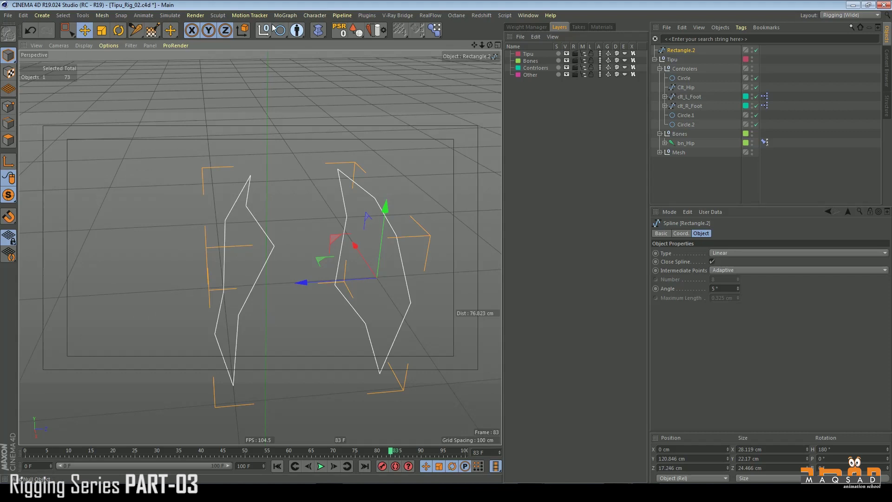
{"action": "left_click_drag", "start_coordinate": [281, 30], "coordinate": [303, 40]}
{"action": "left_click", "coordinate": [379, 290]}
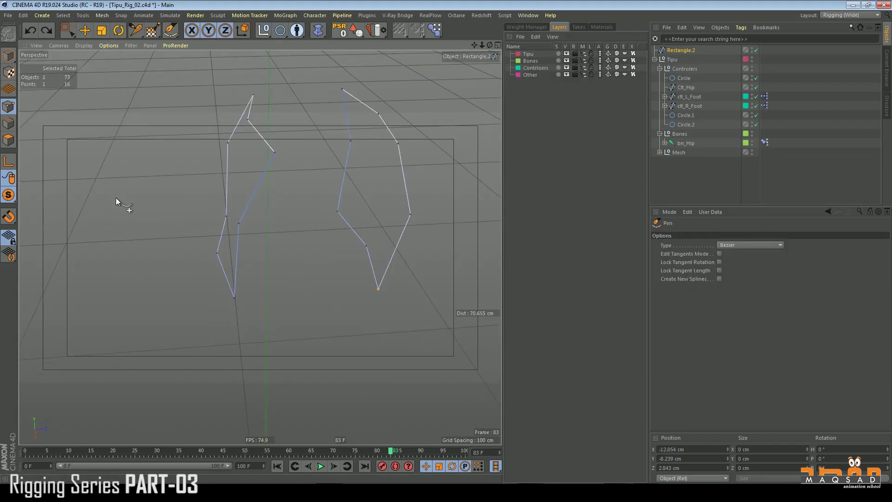
{"action": "left_click", "coordinate": [284, 262]}
{"action": "left_click", "coordinate": [358, 258]}
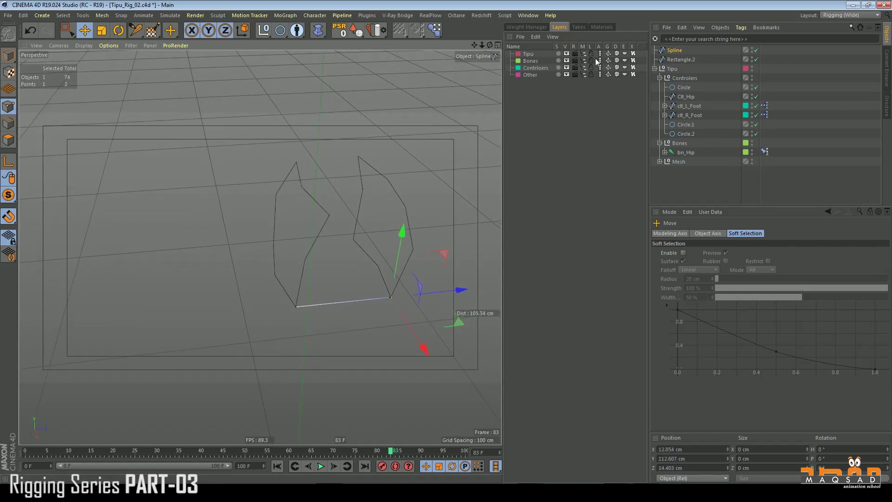
{"action": "left_click", "coordinate": [82, 15]}
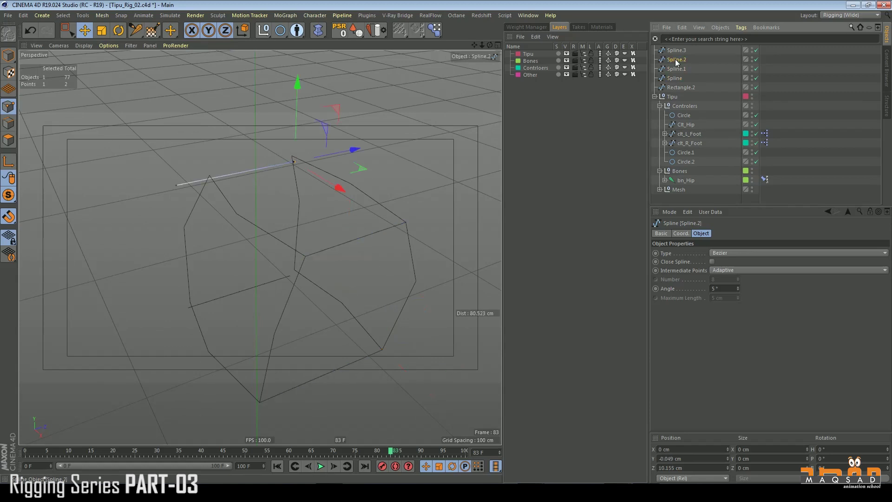
Step: Snap the last connecting spline onto the outline corners with straight segments, and merge all the chest splines into one object
{"action": "left_click_drag", "start_coordinate": [200, 172], "coordinate": [186, 184]}
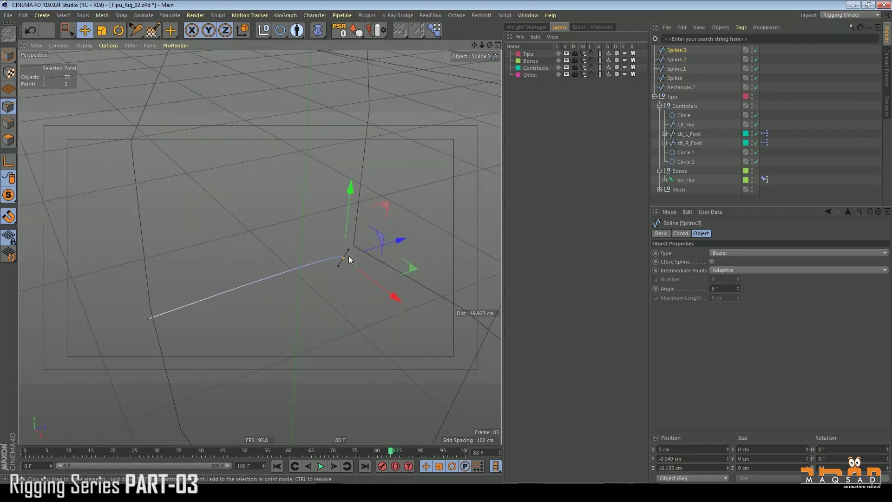
{"action": "key", "text": "ctrl+a"}
{"action": "right_click", "coordinate": [344, 259]}
{"action": "left_click", "coordinate": [359, 225]}
{"action": "left_click_drag", "start_coordinate": [343, 257], "coordinate": [354, 245]}
{"action": "left_click_drag", "start_coordinate": [197, 317], "coordinate": [195, 316], "text": "alt"}
{"action": "left_click", "coordinate": [9, 55]}
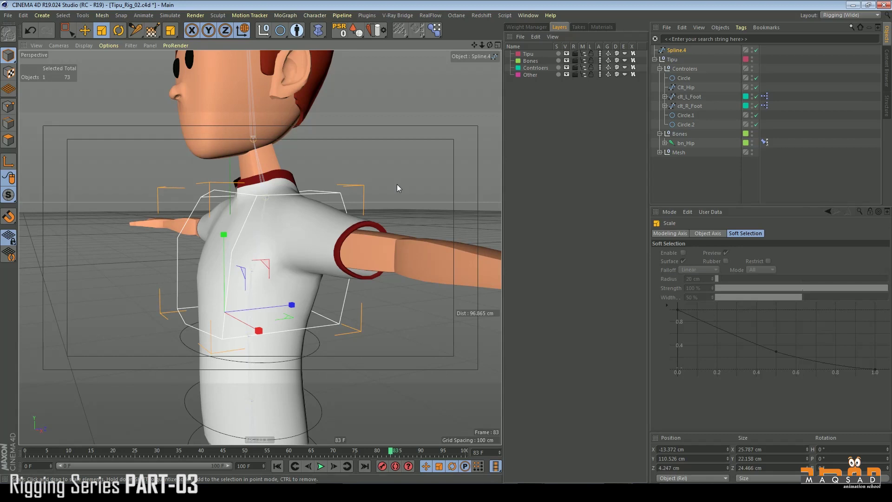
Step: Place the merged chest spline below Circle under the Controlers null, and convert the three ellipses to editable splines
{"action": "left_click_drag", "start_coordinate": [670, 51], "coordinate": [692, 84]}
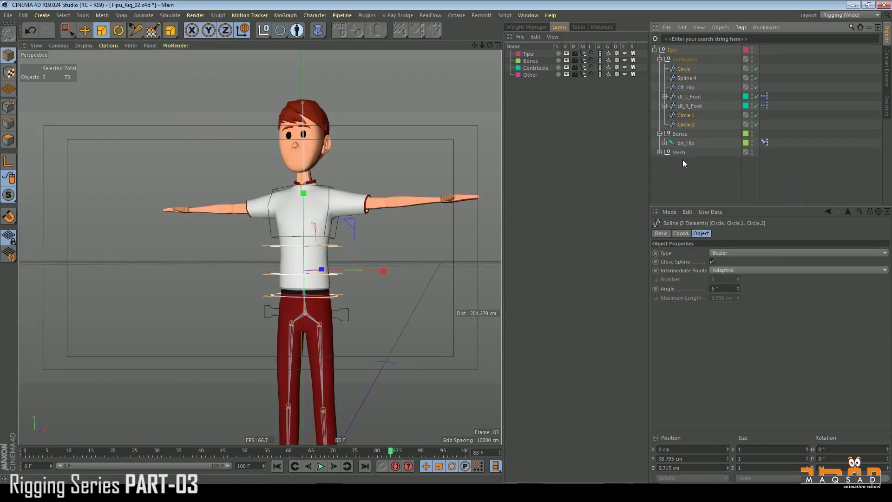
{"action": "left_click", "coordinate": [682, 162]}
Step: Rename the ellipse spline at the waist, Circle, as clt_LwrSpine
{"action": "left_click_drag", "start_coordinate": [386, 208], "coordinate": [319, 225], "text": "alt"}
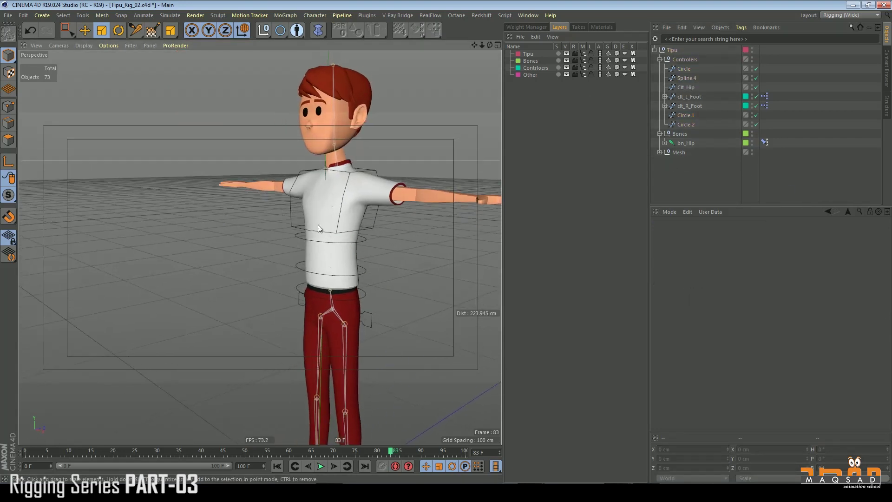
{"action": "middle_click_drag", "start_coordinate": [264, 266], "coordinate": [258, 247], "text": "alt"}
{"action": "left_click_drag", "start_coordinate": [259, 247], "coordinate": [360, 251], "text": "alt"}
{"action": "scroll", "coordinate": [359, 252], "scroll_direction": "up", "scroll_amount": 4}
{"action": "left_click", "coordinate": [338, 276]}
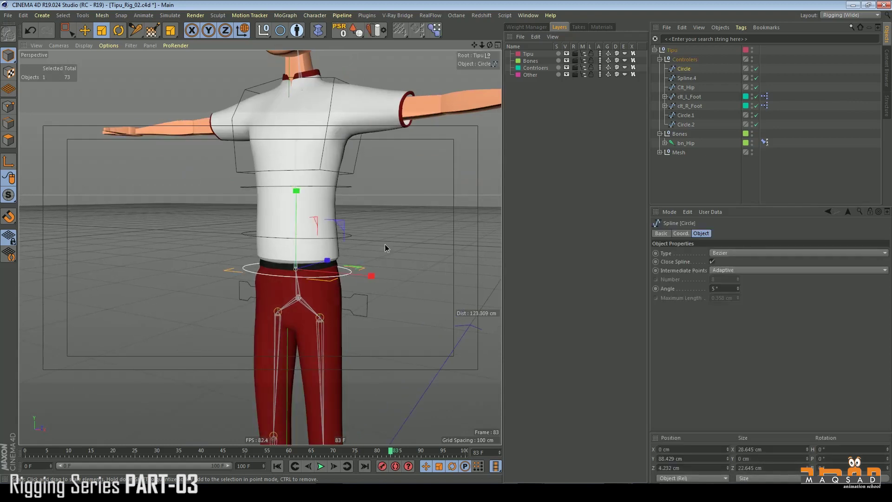
{"action": "double_click", "coordinate": [686, 69]}
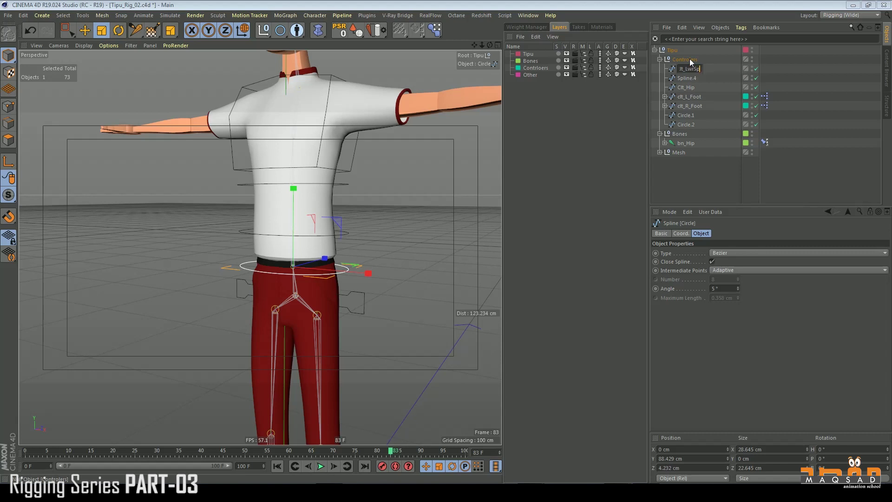
{"action": "key", "text": "Return"}
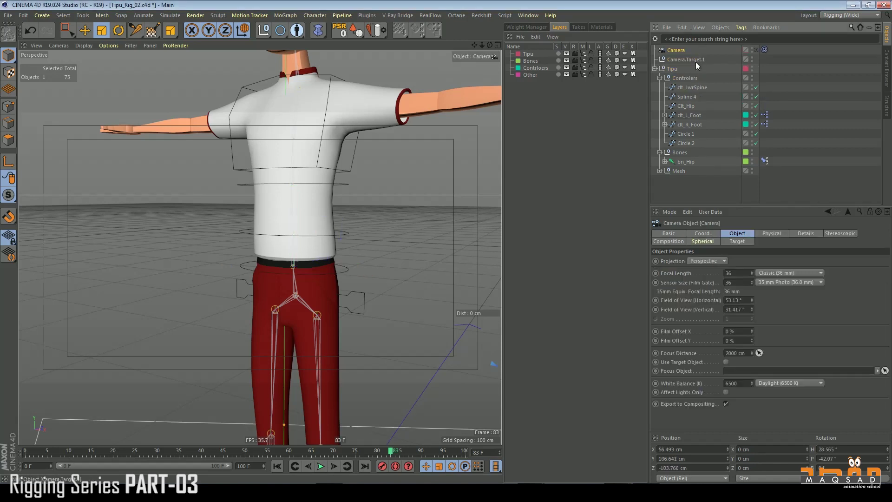
{"action": "key", "text": "ctrl+z"}
{"action": "double_click", "coordinate": [693, 69]}
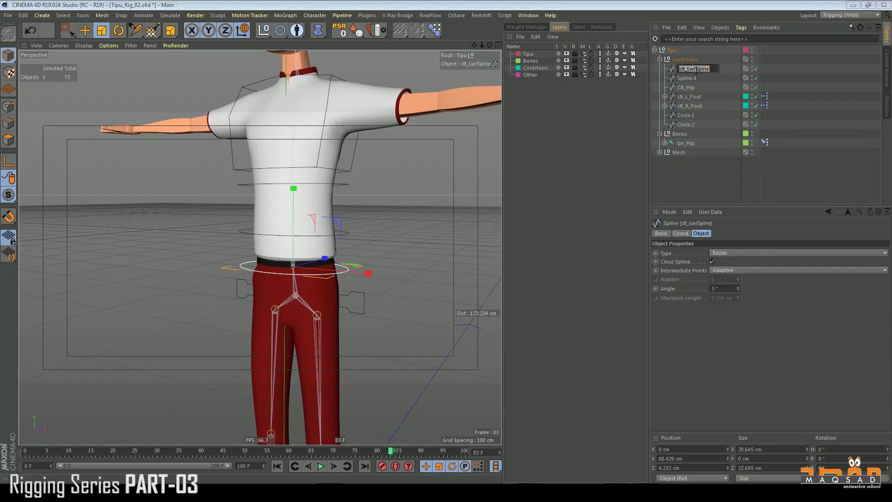
{"action": "key", "text": "Return"}
{"action": "left_click", "coordinate": [354, 233]}
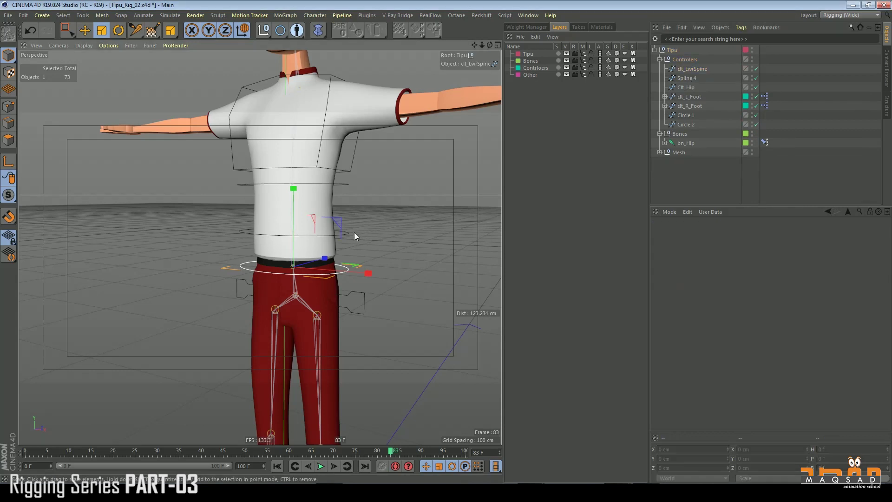
Step: Rename the middle ellipse, Circle.1, as clt_MidSpine and the upper ellipse, Circle.2, as clt_UprSpine
{"action": "double_click", "coordinate": [687, 116]}
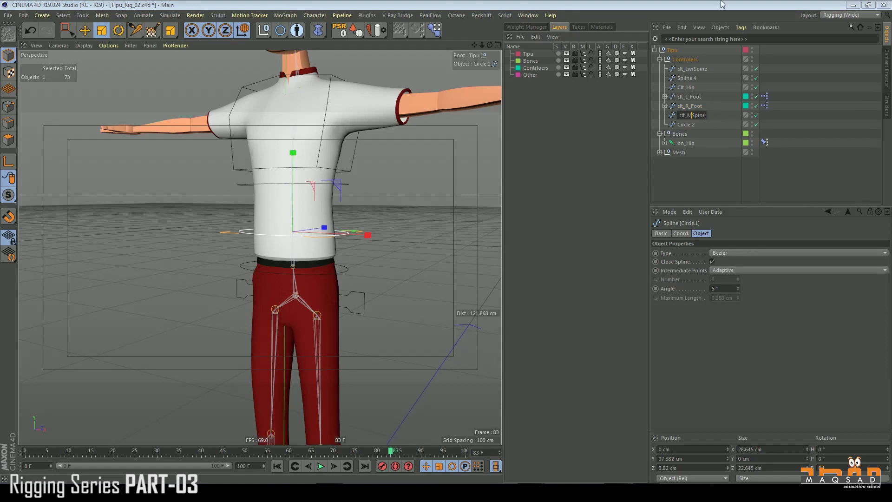
{"action": "type", "text": "id"}
{"action": "key", "text": "Return"}
{"action": "double_click", "coordinate": [686, 124]}
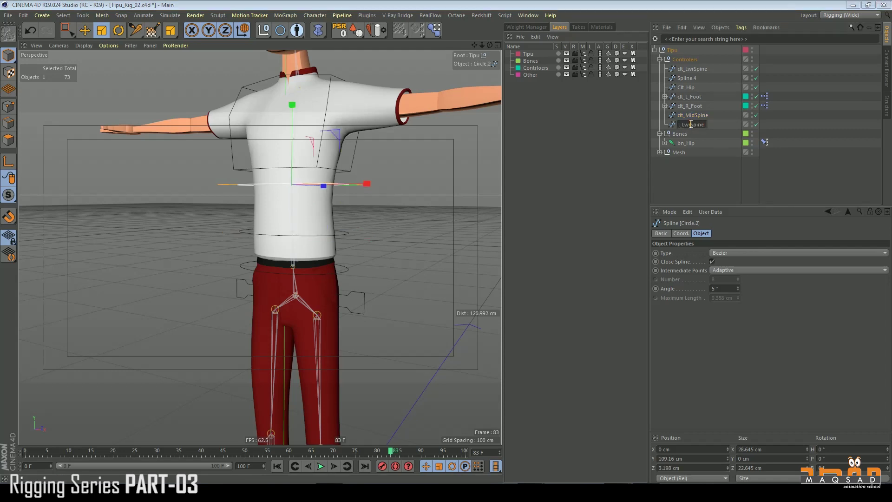
{"action": "key", "text": "BackSpace"}
{"action": "key", "text": "BackSpace"}
{"action": "key", "text": "BackSpace"}
{"action": "type", "text": "Upr"}
{"action": "key", "text": "Return"}
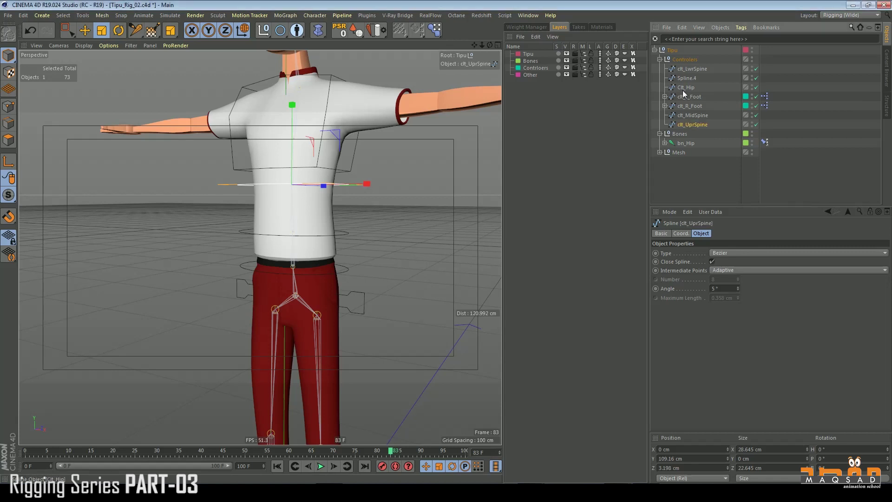
Step: Rename the merged chest spline, Spline.4, as clt_Chest
{"action": "left_click", "coordinate": [687, 79]}
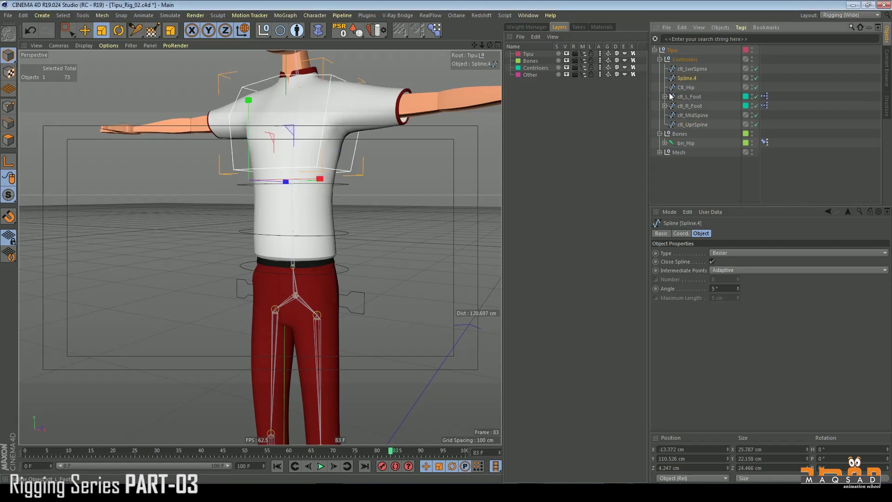
{"action": "double_click", "coordinate": [686, 78]}
{"action": "key", "text": "ctrl+v"}
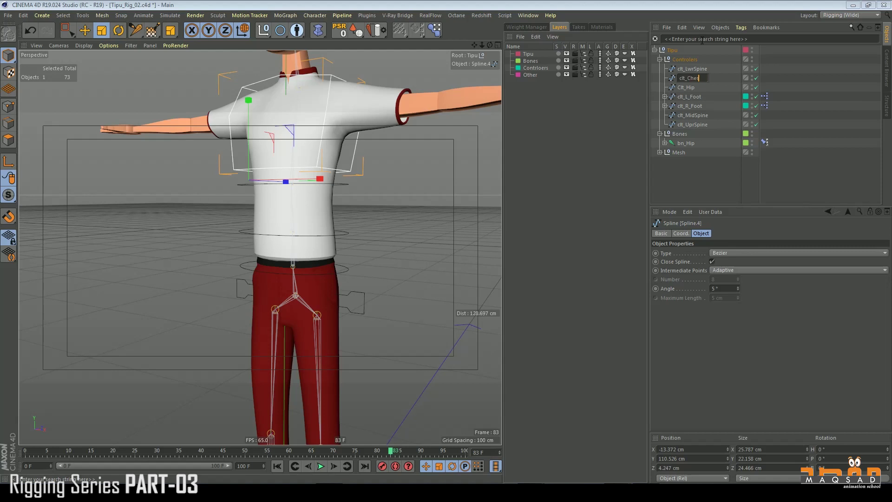
{"action": "type", "text": "t"}
{"action": "key", "text": "Return"}
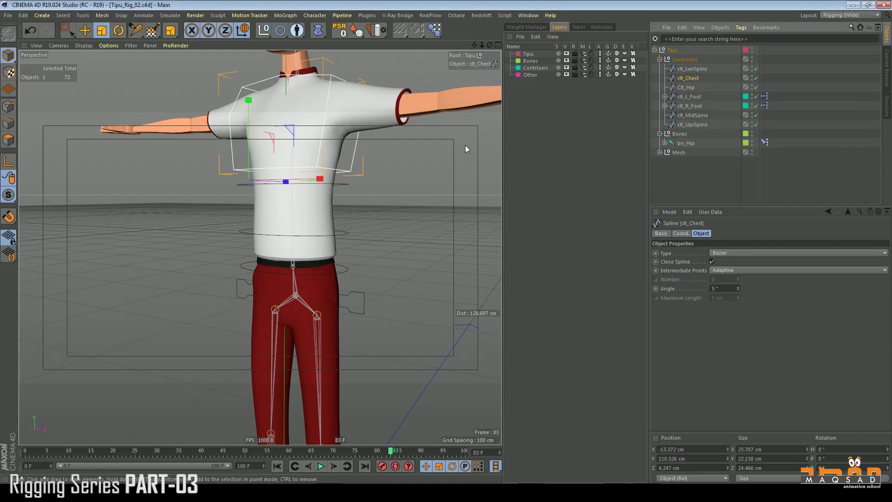
{"action": "middle_click_drag", "start_coordinate": [419, 147], "coordinate": [431, 165], "text": "alt"}
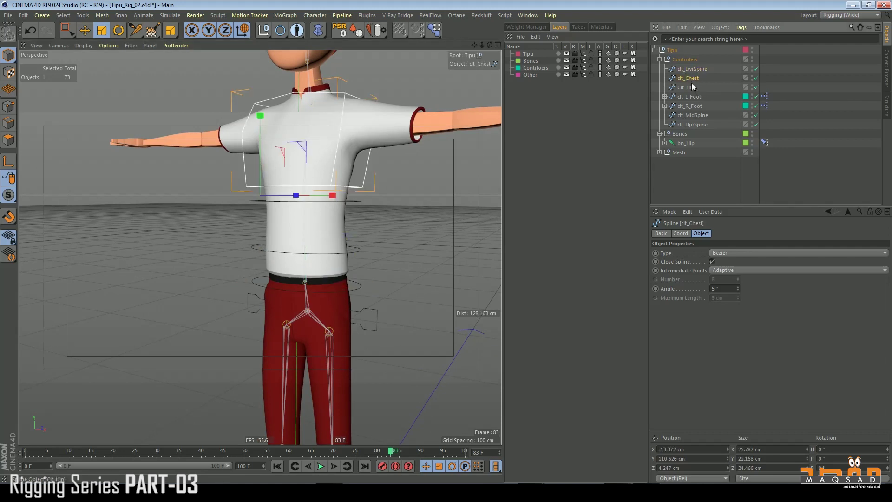
Step: Nest the torso controllers as a chain: clt_Chest under clt_UprSpine, under clt_MidSpine, under clt_LwrSpine
{"action": "left_click_drag", "start_coordinate": [693, 125], "coordinate": [692, 106]}
{"action": "left_click", "coordinate": [691, 106]}
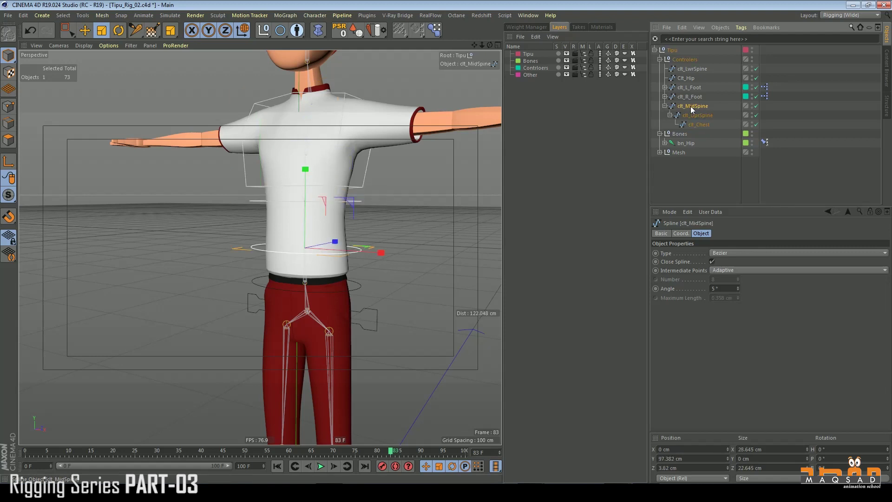
{"action": "left_click_drag", "start_coordinate": [699, 82], "coordinate": [695, 68]}
{"action": "left_click", "coordinate": [695, 68]}
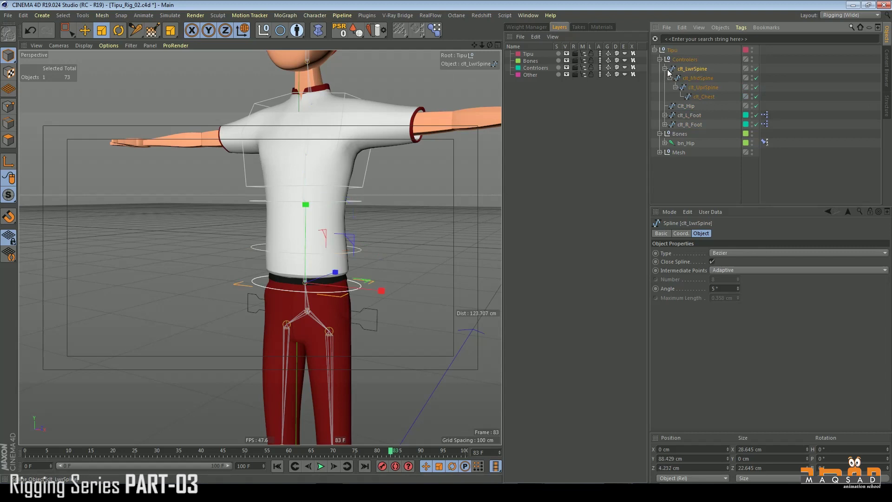
Step: Move only clt_Chest's axis onto the spine joint inside the chest, hiding the Tipu layer during the adjustment and restoring it
{"action": "left_click", "coordinate": [364, 175]}
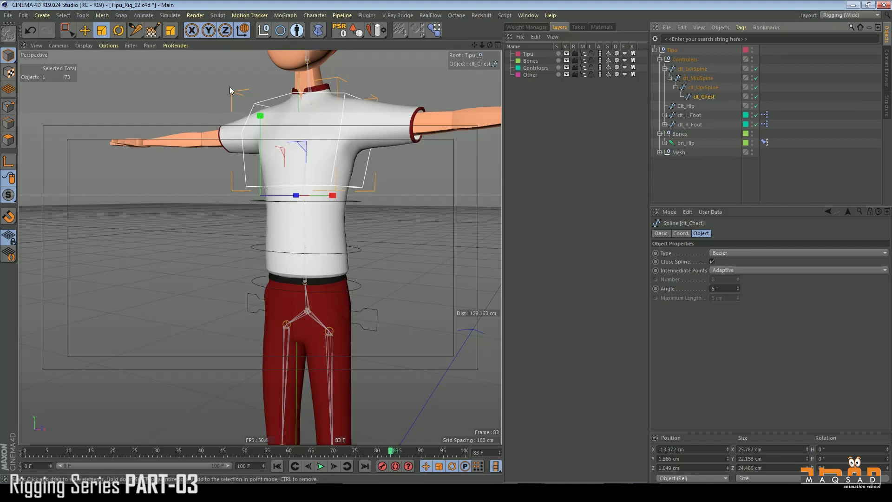
{"action": "left_click", "coordinate": [567, 54]}
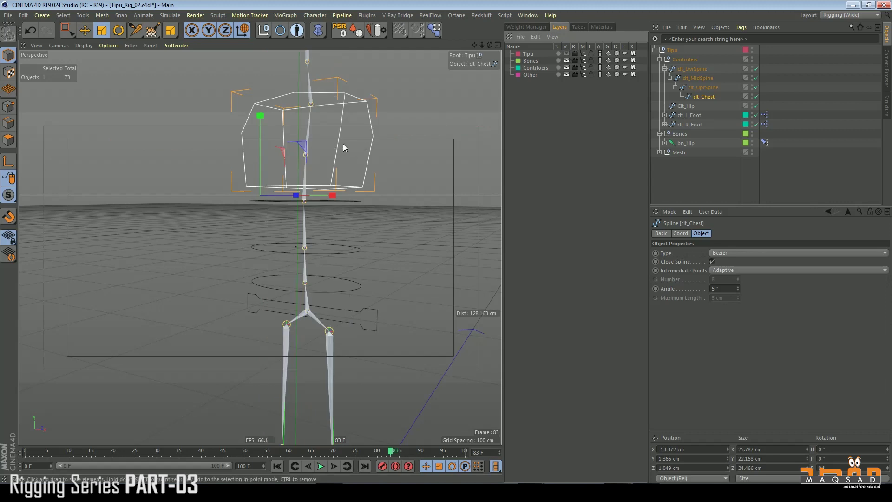
{"action": "left_click", "coordinate": [9, 163]}
{"action": "middle_click_drag", "start_coordinate": [300, 169], "coordinate": [293, 189], "text": "alt"}
{"action": "scroll", "coordinate": [303, 186], "scroll_direction": "up", "scroll_amount": 5}
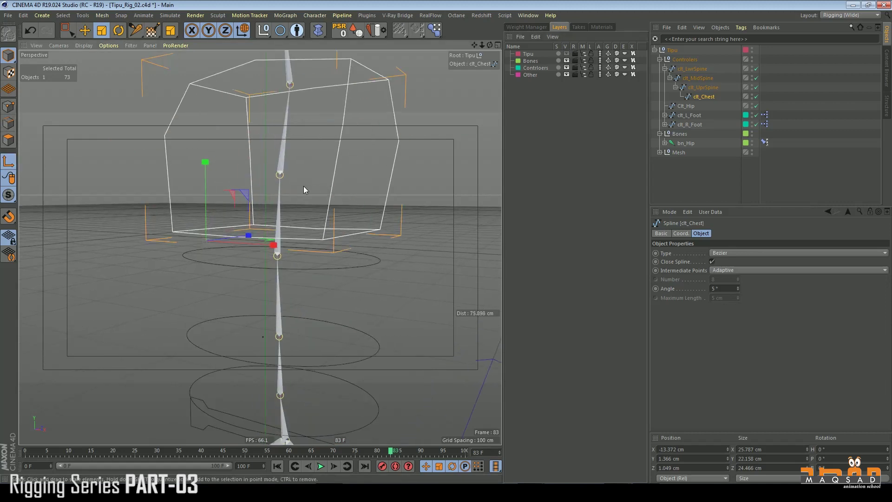
{"action": "left_click_drag", "start_coordinate": [305, 187], "coordinate": [308, 196], "text": "alt"}
{"action": "left_click", "coordinate": [8, 162]}
{"action": "left_click_drag", "start_coordinate": [305, 162], "coordinate": [283, 176]}
{"action": "key", "text": "ctrl+z"}
{"action": "left_click", "coordinate": [85, 30]}
{"action": "left_click", "coordinate": [9, 161]}
{"action": "left_click_drag", "start_coordinate": [265, 212], "coordinate": [286, 196], "text": "alt"}
{"action": "scroll", "coordinate": [311, 178], "scroll_direction": "down", "scroll_amount": 3}
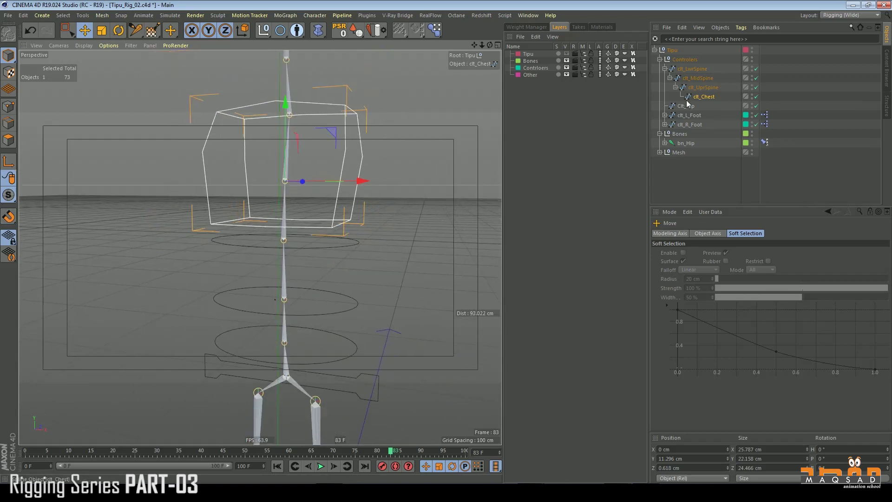
{"action": "left_click", "coordinate": [566, 53]}
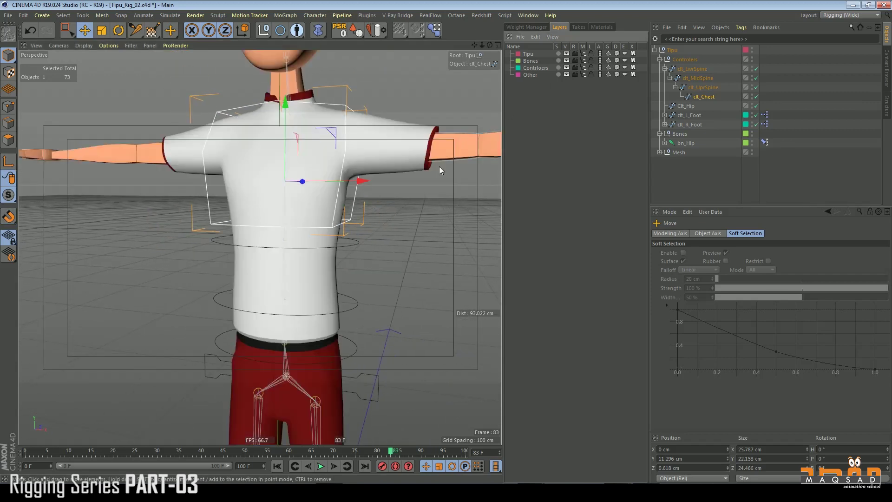
{"action": "left_click", "coordinate": [414, 186]}
Step: Turn on the custom display color for clt_Chest and set it to yellow with a hue of 49°
{"action": "scroll", "coordinate": [389, 202], "scroll_direction": "down", "scroll_amount": 8}
{"action": "left_click_drag", "start_coordinate": [362, 215], "coordinate": [359, 212], "text": "alt"}
{"action": "scroll", "coordinate": [367, 211], "scroll_direction": "up", "scroll_amount": 3}
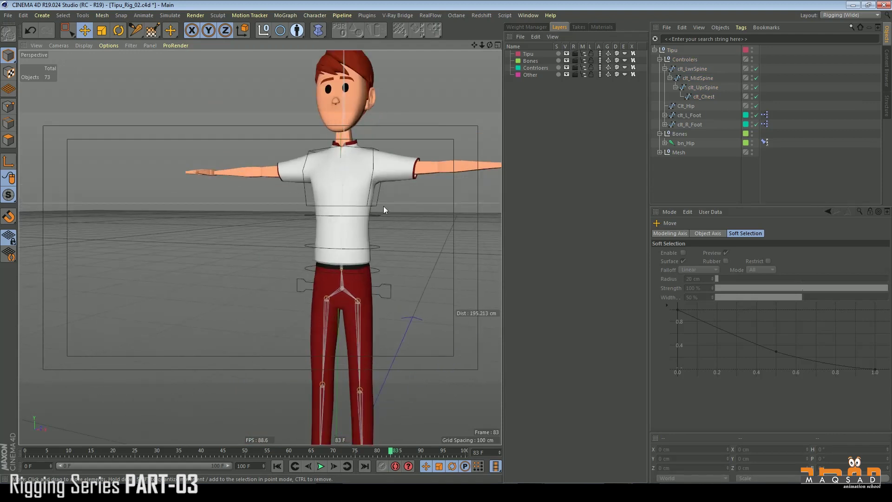
{"action": "left_click", "coordinate": [374, 206]}
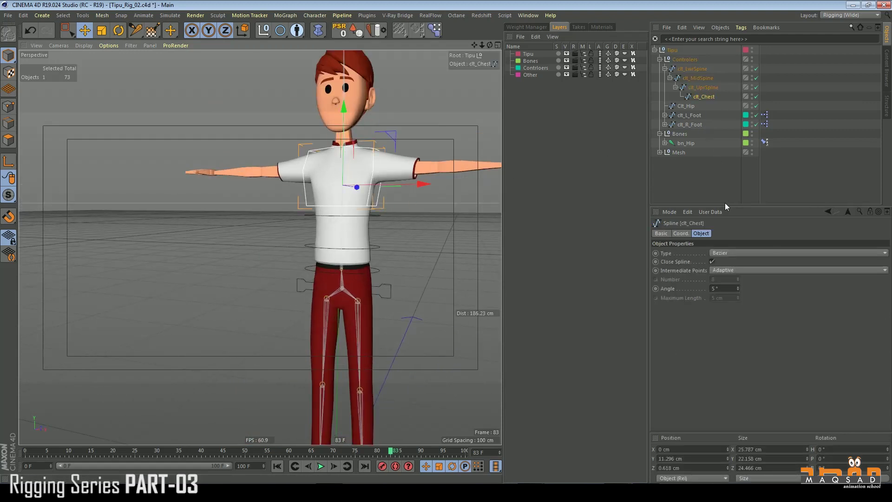
{"action": "left_click", "coordinate": [668, 233]}
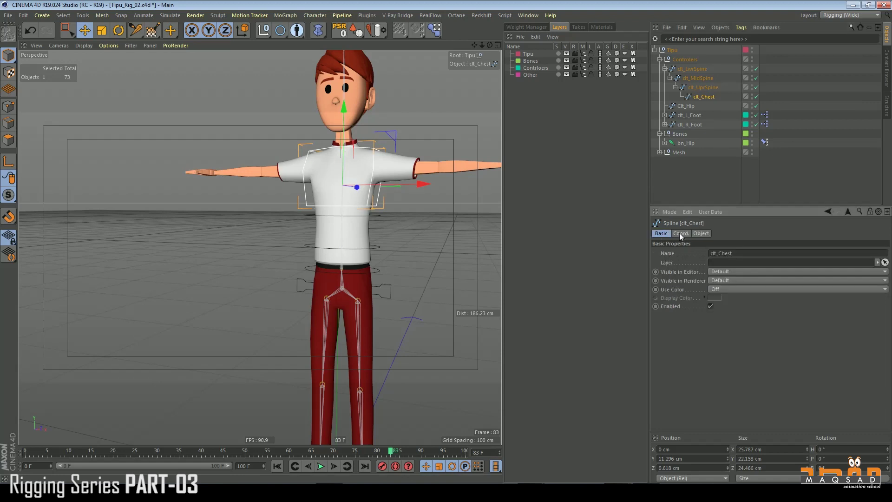
{"action": "left_click", "coordinate": [711, 289]}
{"action": "left_click", "coordinate": [728, 318]}
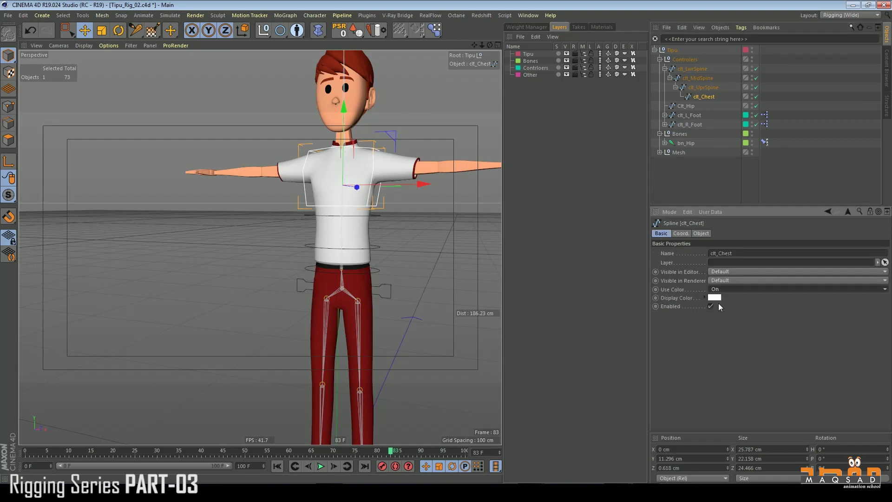
{"action": "left_click", "coordinate": [714, 298]}
{"action": "left_click_drag", "start_coordinate": [712, 294], "coordinate": [697, 296]}
{"action": "left_click", "coordinate": [726, 305]}
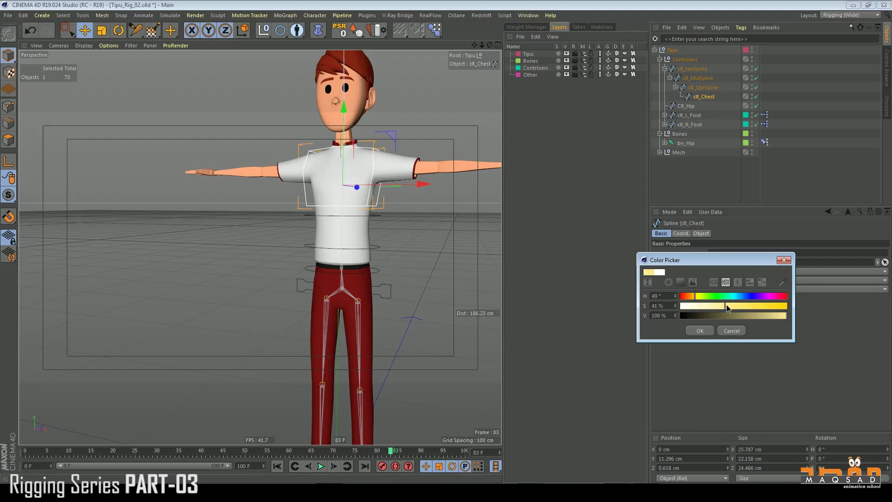
{"action": "left_click", "coordinate": [700, 331]}
{"action": "left_click", "coordinate": [677, 182]}
Step: Turn on the display color for clt_UprSpine, clt_MidSpine and clt_LwrSpine together and set it to green, hue 114° and saturation 100%
{"action": "left_click_drag", "start_coordinate": [334, 154], "coordinate": [373, 199], "text": "alt"}
{"action": "left_click", "coordinate": [375, 210]}
{"action": "left_click", "coordinate": [376, 238], "text": "shift"}
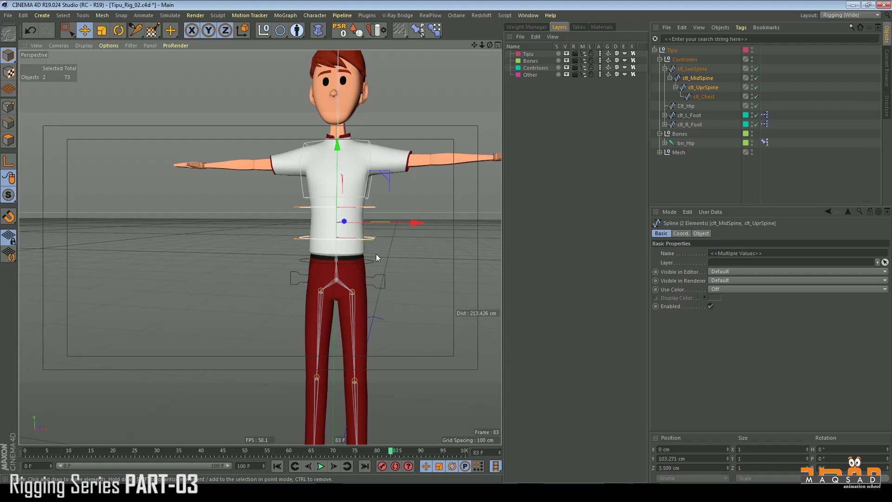
{"action": "left_click", "coordinate": [375, 262], "text": "shift"}
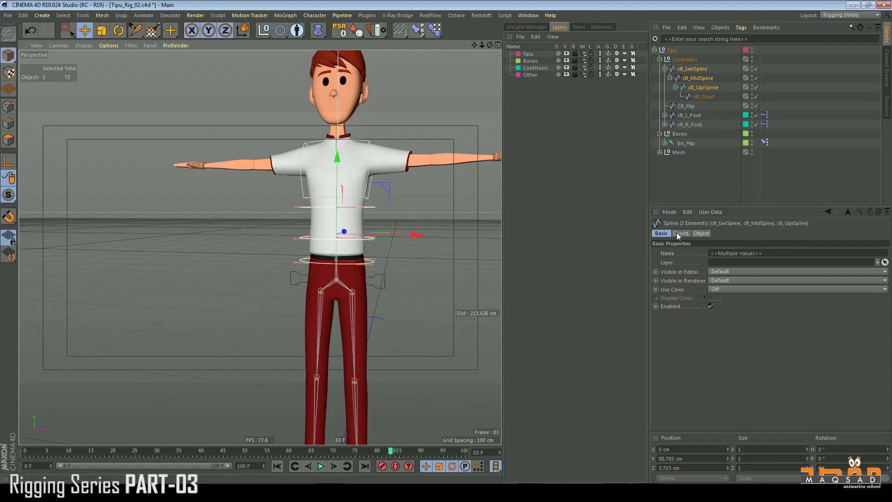
{"action": "left_click", "coordinate": [718, 289]}
{"action": "left_click", "coordinate": [726, 317]}
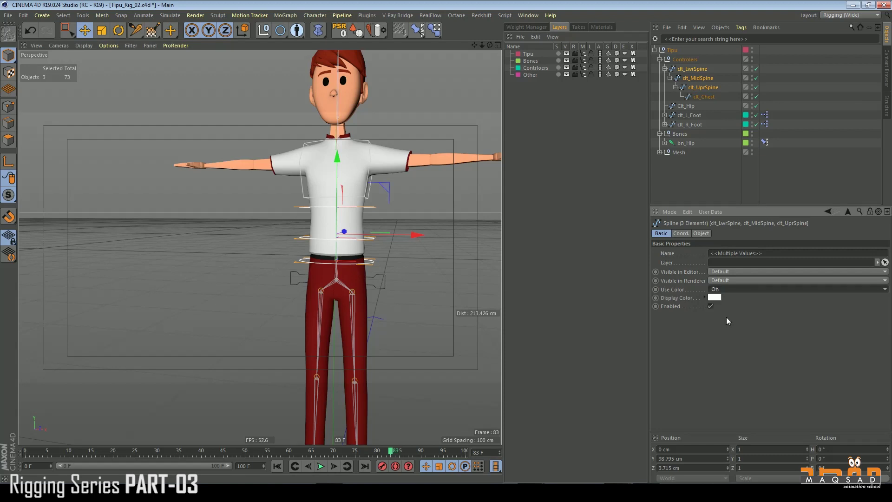
{"action": "left_click", "coordinate": [715, 297]}
{"action": "left_click", "coordinate": [716, 295]}
{"action": "left_click_drag", "start_coordinate": [717, 306], "coordinate": [801, 305]}
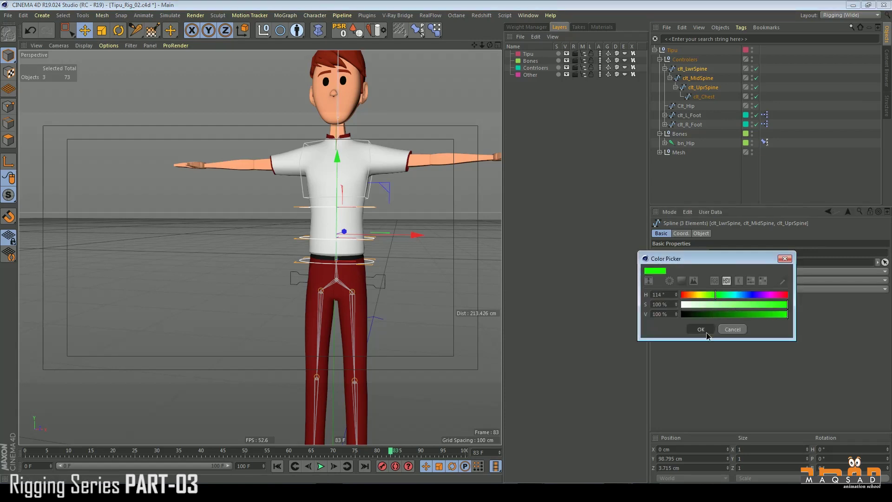
{"action": "left_click", "coordinate": [705, 330]}
{"action": "left_click", "coordinate": [685, 194]}
Step: Turn on the custom display color for the left foot controller, clt_L_Foot, and set it to red
{"action": "middle_click_drag", "start_coordinate": [406, 242], "coordinate": [385, 202], "text": "alt"}
{"action": "left_click", "coordinate": [383, 206]}
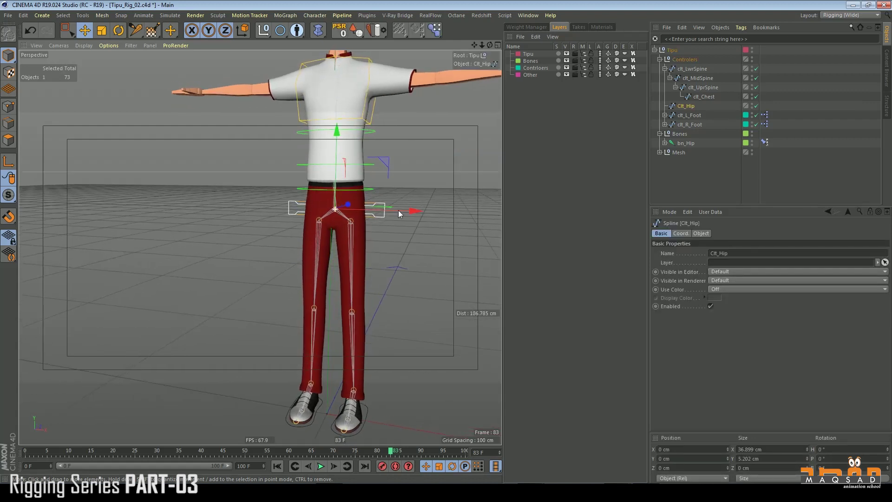
{"action": "middle_click_drag", "start_coordinate": [398, 379], "coordinate": [384, 252], "text": "alt"}
{"action": "scroll", "coordinate": [384, 253], "scroll_direction": "up", "scroll_amount": 3}
{"action": "left_click_drag", "start_coordinate": [384, 252], "coordinate": [367, 309], "text": "alt"}
{"action": "left_click", "coordinate": [342, 296]}
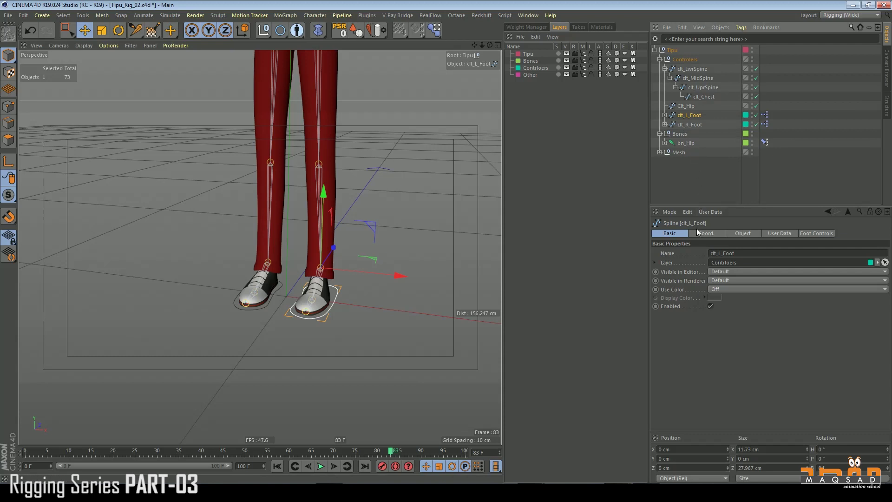
{"action": "left_click", "coordinate": [715, 290]}
{"action": "left_click", "coordinate": [725, 317]}
{"action": "left_click", "coordinate": [718, 297]}
{"action": "left_click_drag", "start_coordinate": [716, 297], "coordinate": [753, 298]}
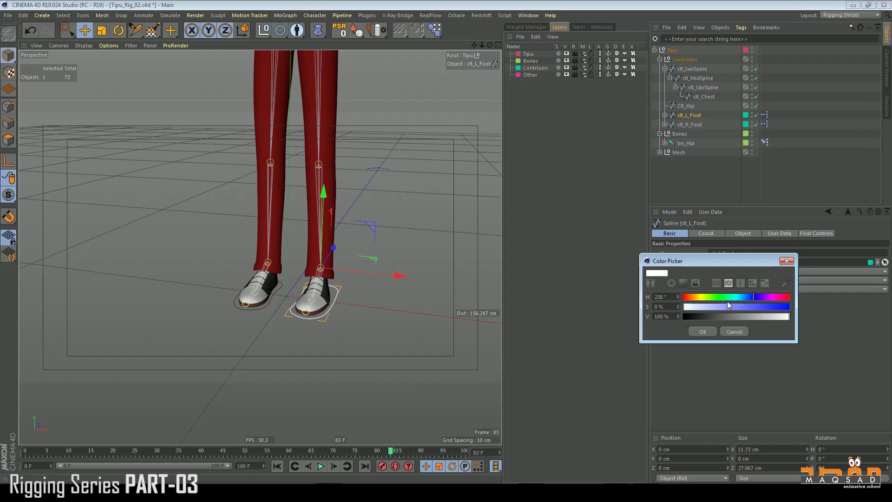
{"action": "left_click", "coordinate": [703, 331]}
{"action": "left_click", "coordinate": [714, 297]}
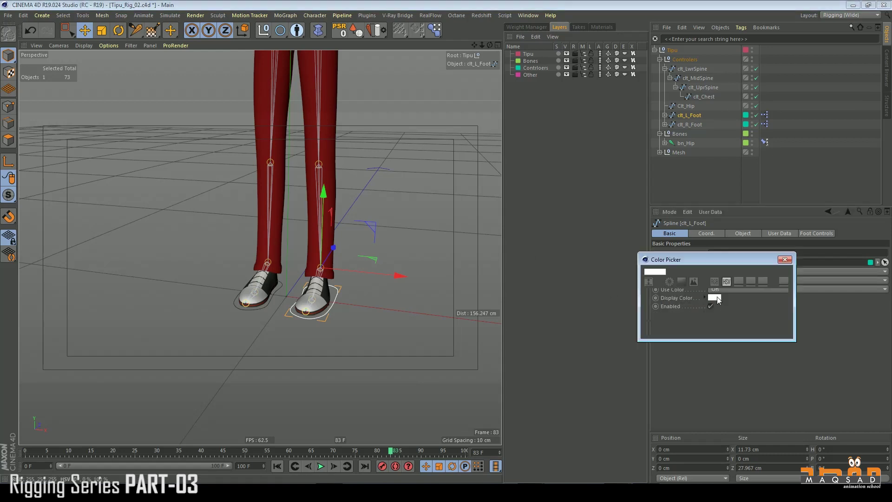
{"action": "left_click", "coordinate": [688, 331]}
{"action": "left_click", "coordinate": [358, 343]}
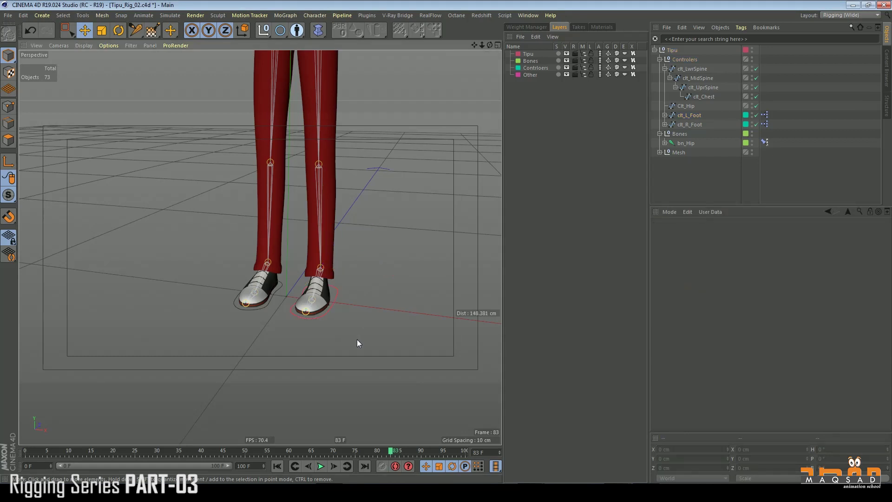
Step: Turn on the custom display color for the right foot controller, clt_R_Foot, and set it to blue, hue 241° and saturation 100%
{"action": "left_click", "coordinate": [262, 309]}
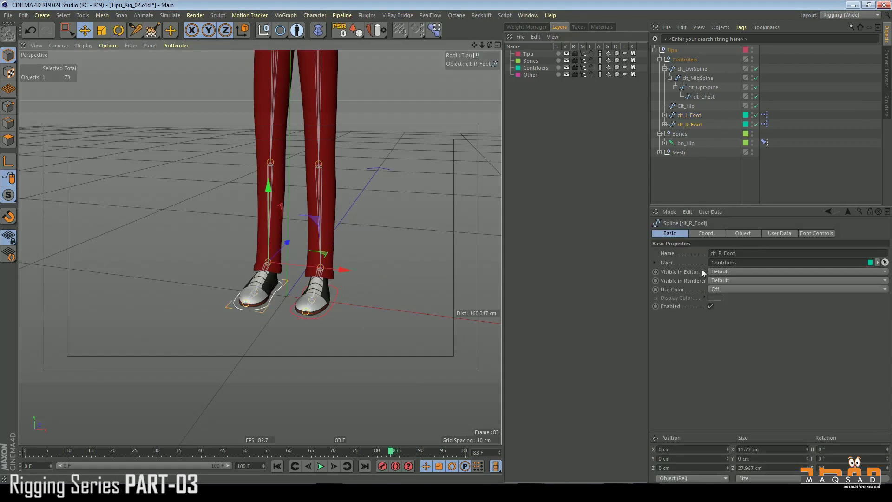
{"action": "left_click", "coordinate": [726, 289]}
{"action": "left_click", "coordinate": [716, 317]}
{"action": "left_click", "coordinate": [715, 300]}
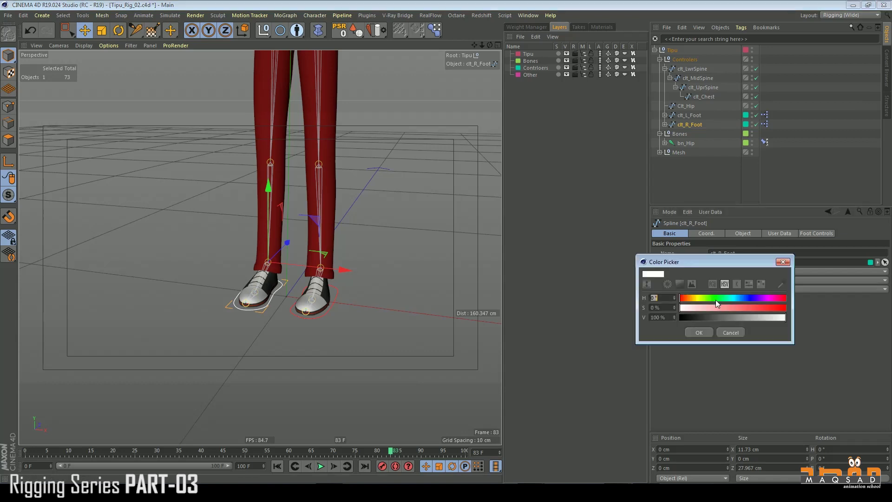
{"action": "left_click_drag", "start_coordinate": [745, 294], "coordinate": [786, 308]}
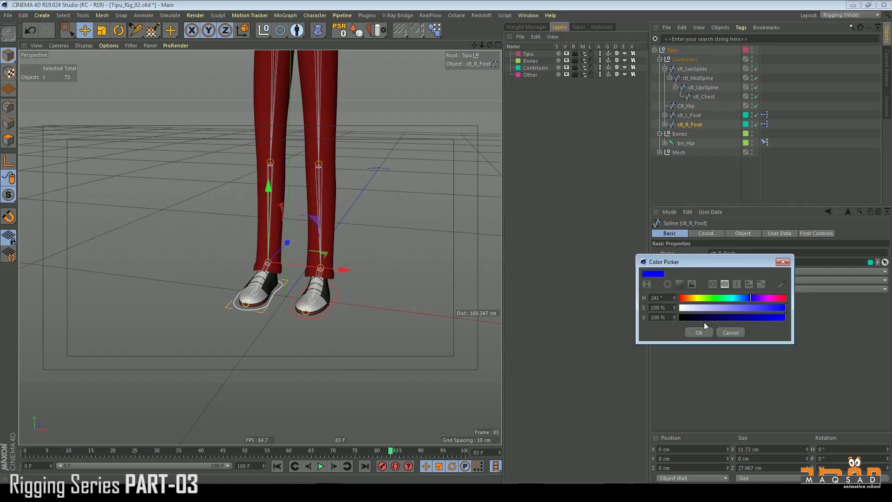
{"action": "left_click", "coordinate": [699, 333]}
{"action": "left_click", "coordinate": [400, 310]}
Step: Turn on the custom display color for the hip controller, Clt_Hip, and set it to yellow with a hue of 64°
{"action": "right_click_drag", "start_coordinate": [395, 300], "coordinate": [293, 291], "text": "alt"}
{"action": "left_click_drag", "start_coordinate": [293, 291], "coordinate": [259, 246], "text": "alt"}
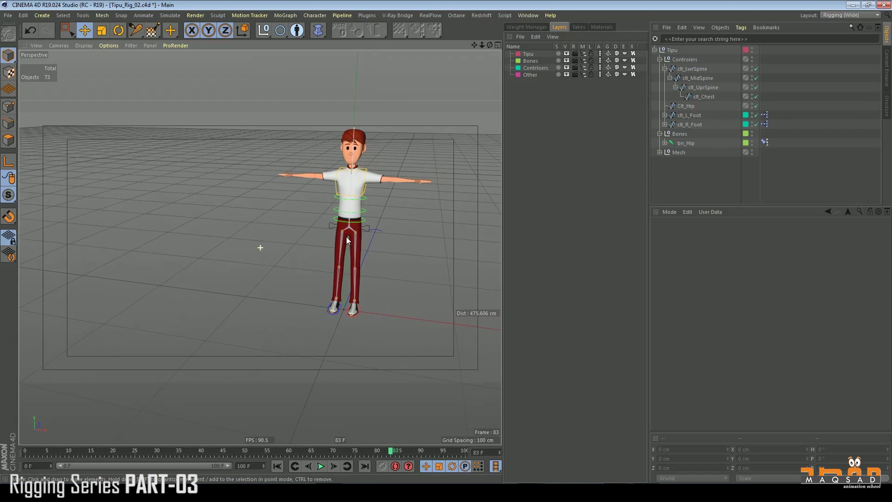
{"action": "right_click_drag", "start_coordinate": [339, 247], "coordinate": [385, 231], "text": "alt"}
{"action": "scroll", "coordinate": [384, 226], "scroll_direction": "up", "scroll_amount": 5}
{"action": "left_click", "coordinate": [385, 221]}
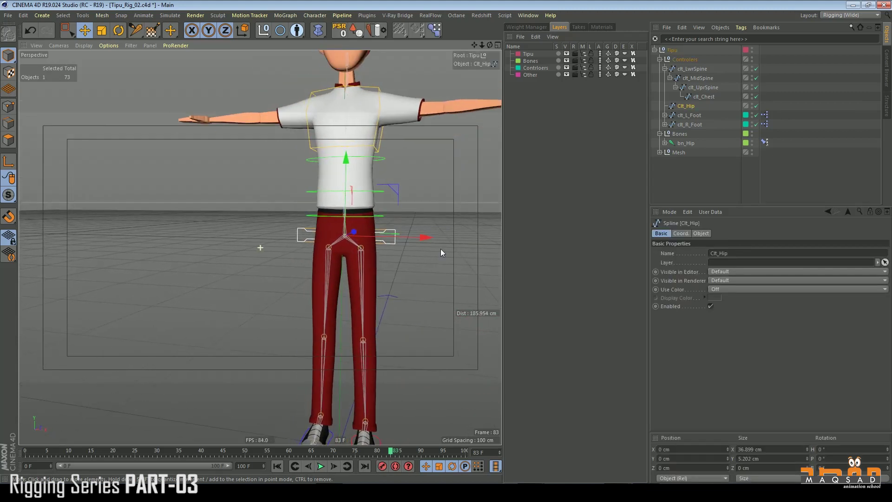
{"action": "left_click", "coordinate": [718, 289]}
{"action": "left_click", "coordinate": [720, 314]}
{"action": "left_click", "coordinate": [715, 298]}
{"action": "left_click_drag", "start_coordinate": [717, 300], "coordinate": [700, 297]}
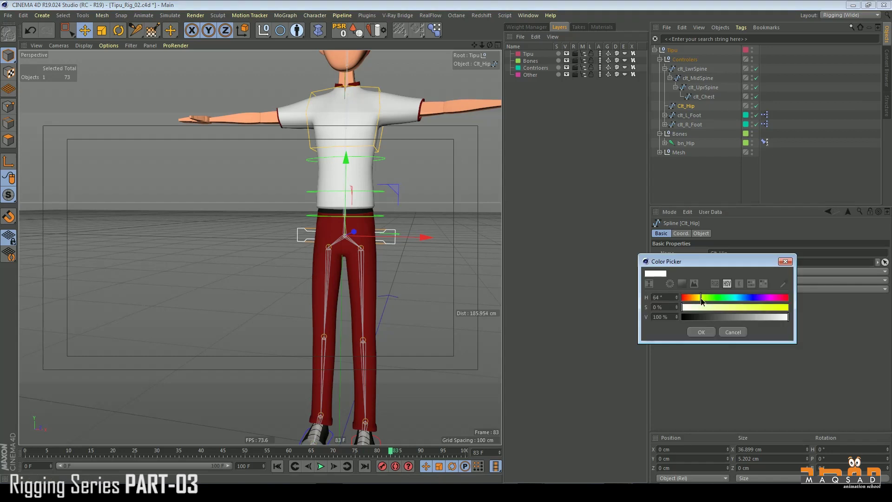
{"action": "left_click", "coordinate": [702, 332]}
{"action": "left_click", "coordinate": [458, 265]}
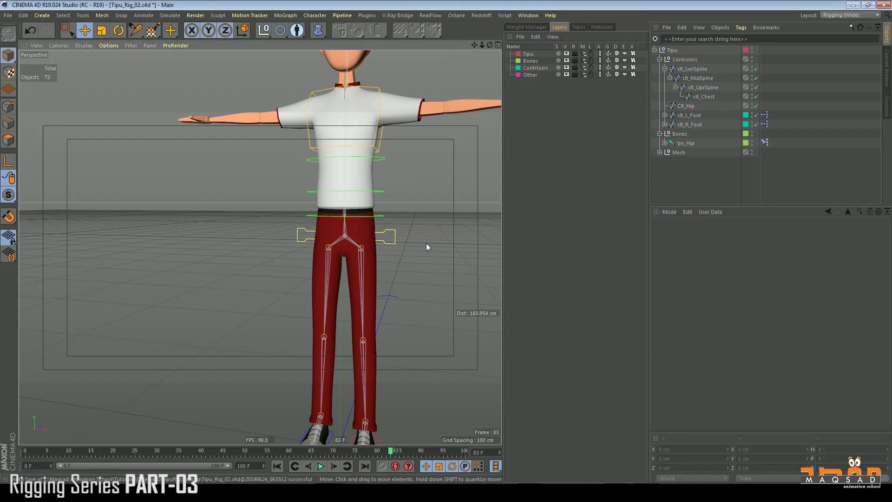
Step: Collapse the clt_LwrSpine hierarchy and hide the Tipu layer in the viewport to expose the spine joints and controllers
{"action": "middle_click_drag", "start_coordinate": [426, 243], "coordinate": [385, 265], "text": "alt"}
{"action": "left_click_drag", "start_coordinate": [385, 265], "coordinate": [407, 260], "text": "alt"}
{"action": "right_click_drag", "start_coordinate": [407, 264], "coordinate": [367, 238], "text": "alt"}
{"action": "middle_click_drag", "start_coordinate": [366, 238], "coordinate": [362, 209], "text": "alt"}
{"action": "mouse_move", "coordinate": [363, 209]}
{"action": "left_mouse_down", "text": "alt"}
{"action": "mouse_move", "coordinate": [358, 219]}
{"action": "mouse_move", "coordinate": [298, 231]}
{"action": "mouse_move", "coordinate": [374, 221]}
{"action": "left_mouse_up", "text": "alt"}
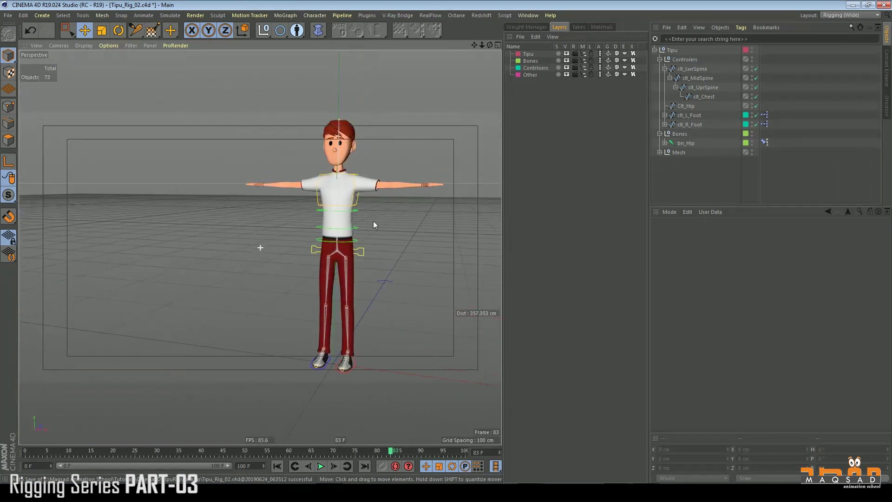
{"action": "scroll", "coordinate": [361, 195], "scroll_direction": "up", "scroll_amount": 5}
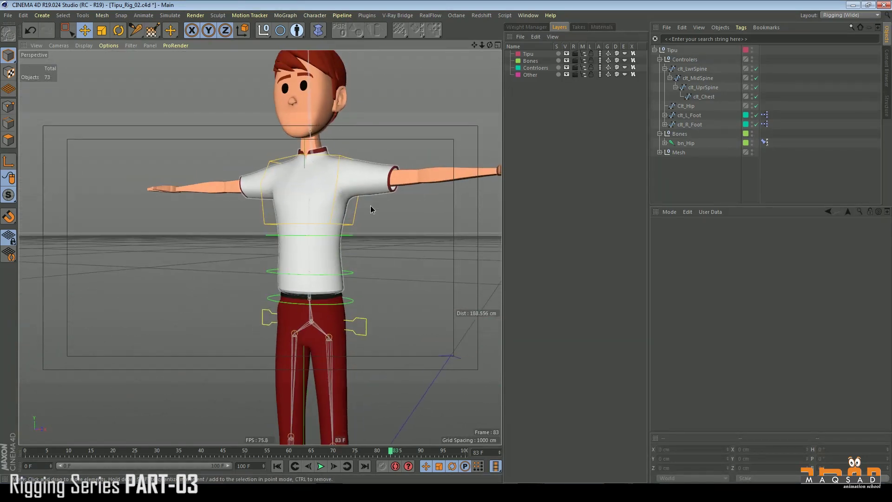
{"action": "scroll", "coordinate": [363, 216], "scroll_direction": "up", "scroll_amount": 2}
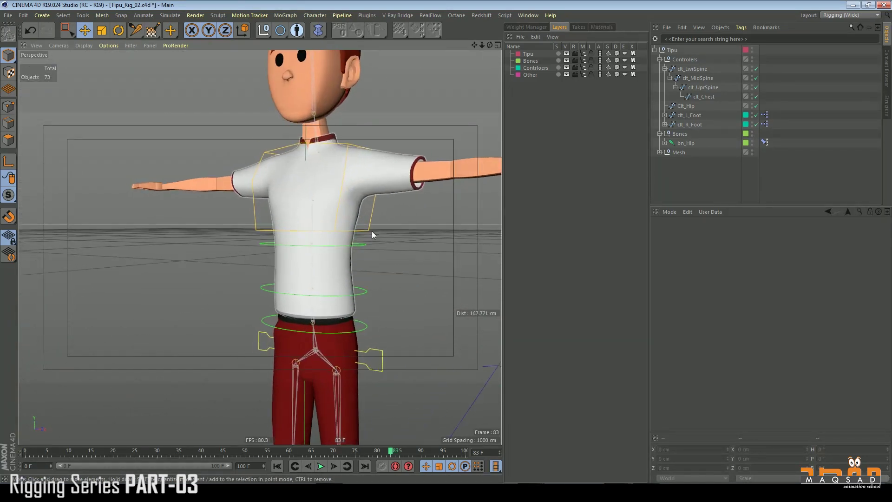
{"action": "left_click", "coordinate": [666, 69]}
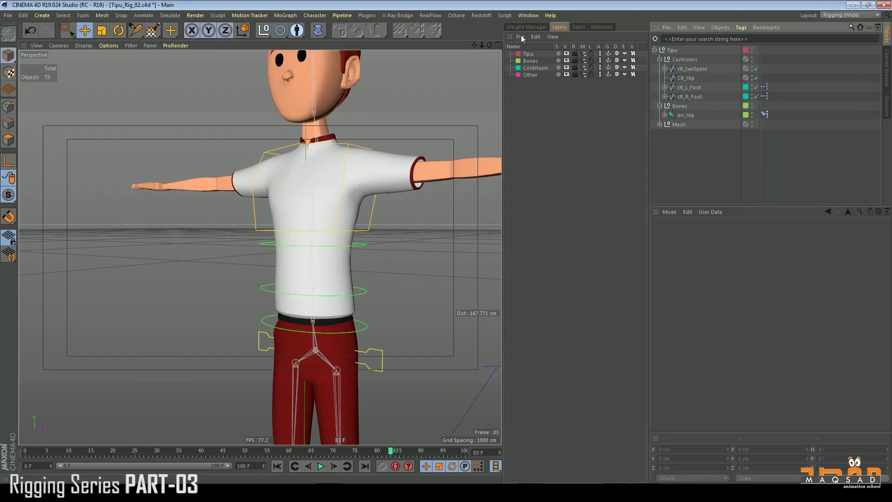
{"action": "left_click", "coordinate": [568, 54]}
{"action": "scroll", "coordinate": [402, 167], "scroll_direction": "up", "scroll_amount": 2}
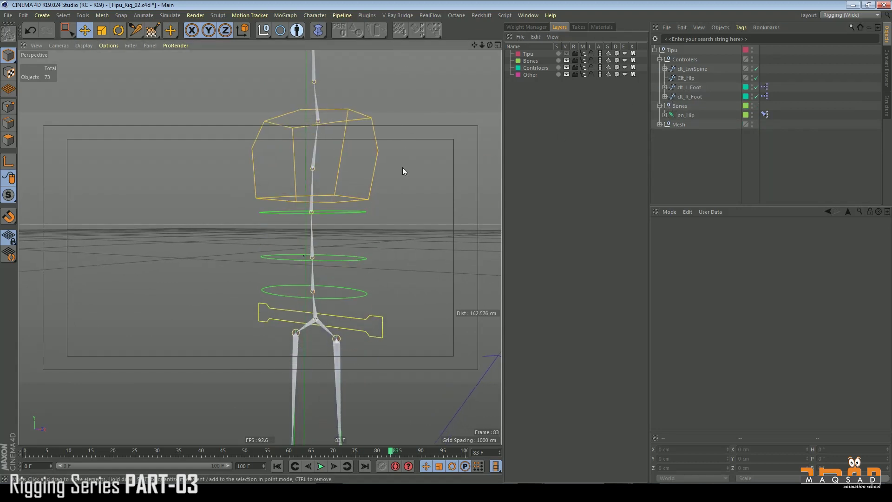
{"action": "left_click_drag", "start_coordinate": [392, 188], "coordinate": [405, 185], "text": "alt"}
Step: Select the lower spine joint, bn_LwrSpine, and expand bn_Hip and the spine joint chain in the object hierarchy
{"action": "left_click", "coordinate": [336, 240]}
{"action": "scroll", "coordinate": [329, 225], "scroll_direction": "up", "scroll_amount": 6}
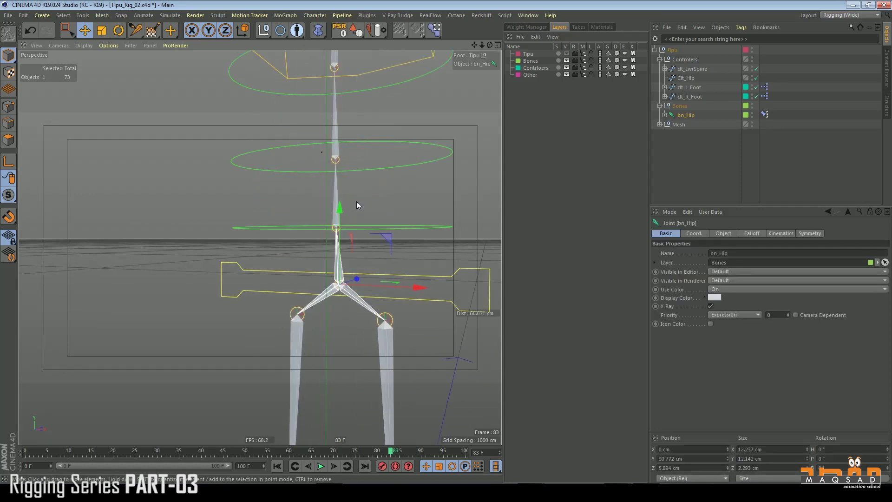
{"action": "left_click", "coordinate": [358, 200]}
{"action": "left_click", "coordinate": [339, 207]}
{"action": "middle_click_drag", "start_coordinate": [265, 248], "coordinate": [246, 256], "text": "alt"}
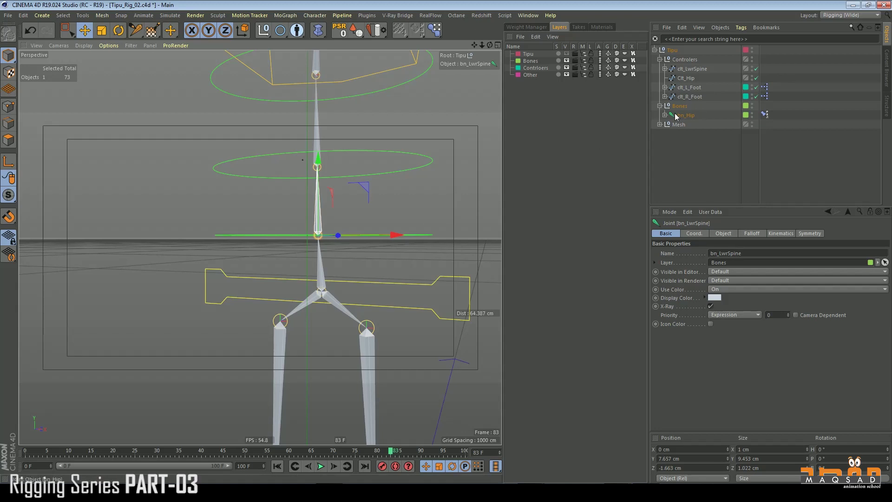
{"action": "left_click", "coordinate": [665, 115]}
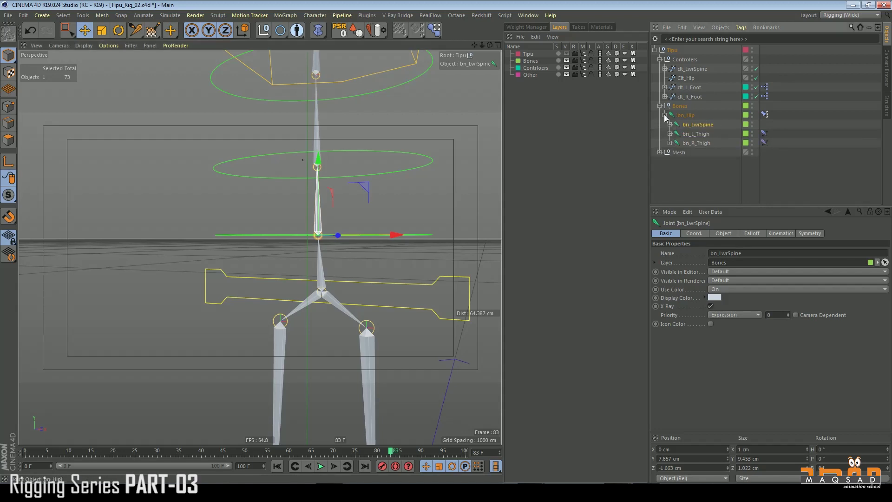
{"action": "left_click", "coordinate": [670, 124]}
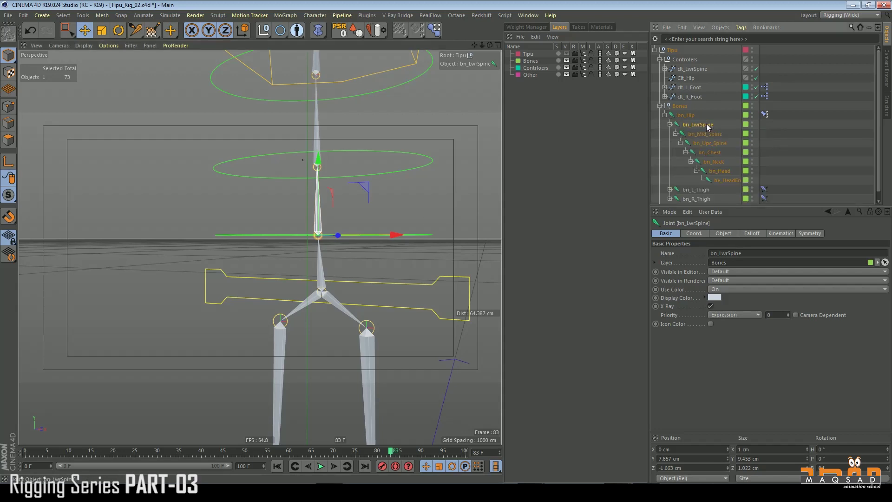
Step: Add a Constraint tag to the bn_LwrSpine joint and enable its PSR constraint
{"action": "right_click", "coordinate": [697, 128]}
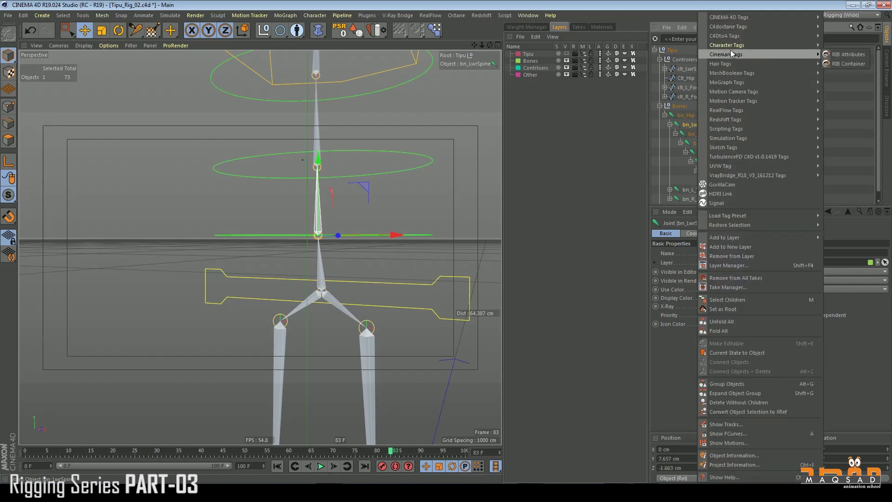
{"action": "mouse_move", "coordinate": [732, 46]}
{"action": "left_click", "coordinate": [848, 64]}
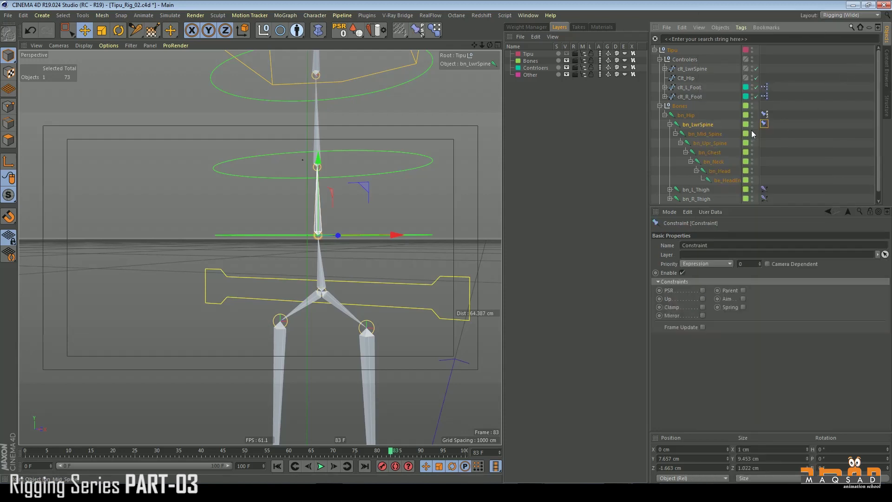
{"action": "left_click", "coordinate": [704, 291]}
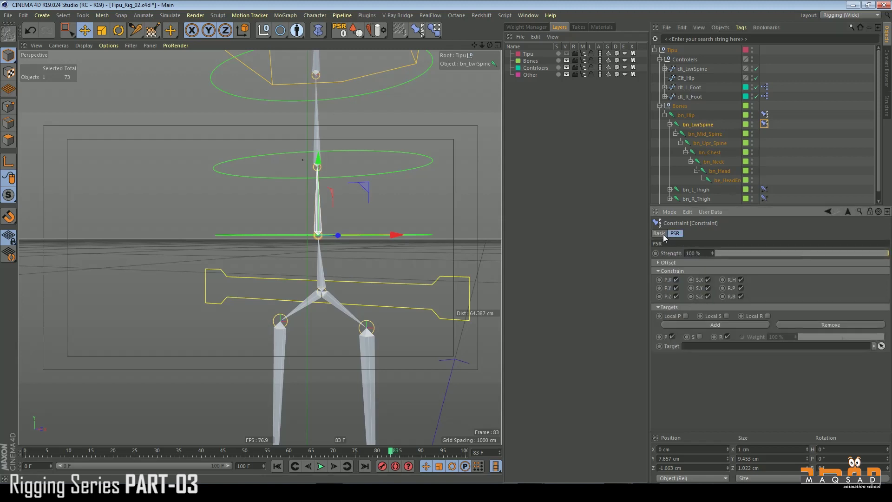
{"action": "left_click", "coordinate": [659, 234]}
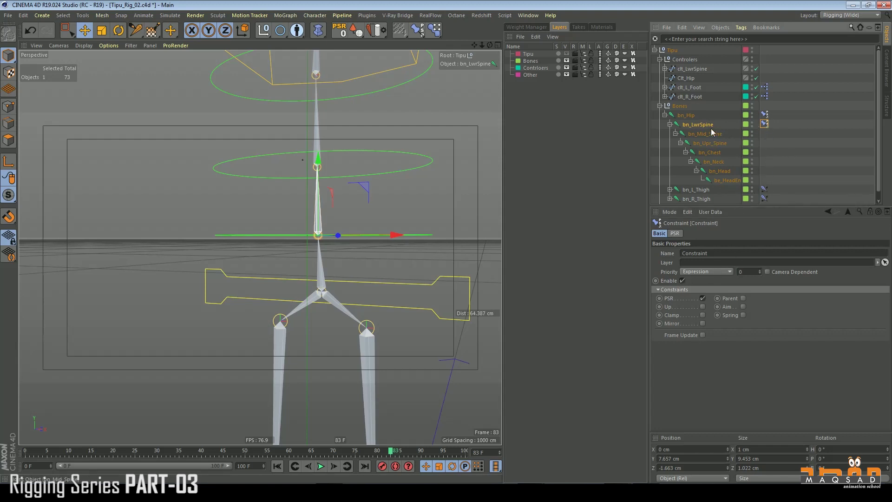
Step: Freeze all coordinates of clt_LwrSpine, clt_MidSpine, clt_UprSpine and clt_Chest together
{"action": "left_click", "coordinate": [688, 69]}
{"action": "left_click", "coordinate": [665, 69]}
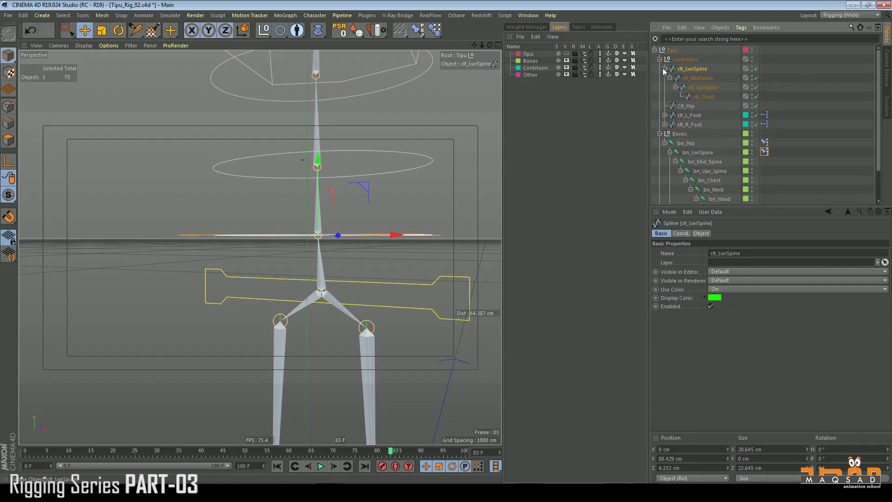
{"action": "left_click", "coordinate": [701, 79], "text": "ctrl"}
{"action": "left_click", "coordinate": [702, 87], "text": "ctrl"}
{"action": "left_click", "coordinate": [705, 97], "text": "ctrl"}
{"action": "left_click", "coordinate": [681, 233]}
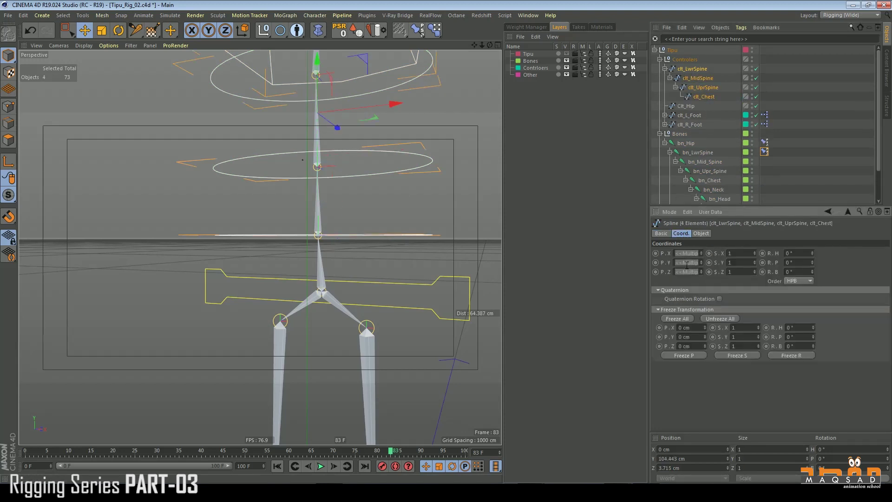
{"action": "left_click", "coordinate": [685, 317]}
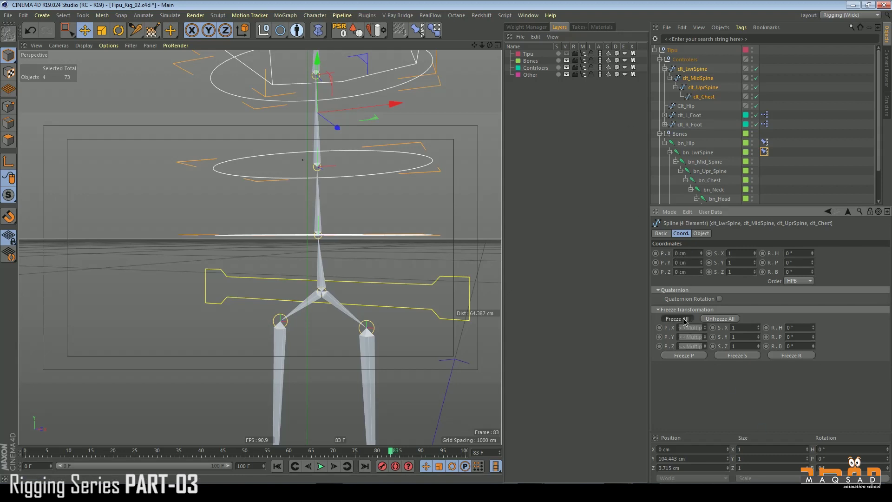
Step: Enlarge the object hierarchy area and assign clt_LwrSpine as the PSR target of bn_LwrSpine's constraint
{"action": "left_click_drag", "start_coordinate": [755, 207], "coordinate": [756, 280]}
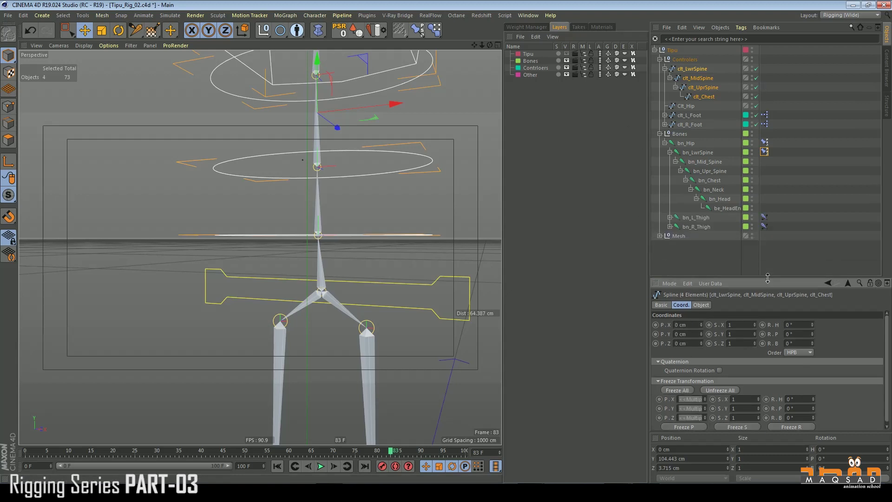
{"action": "left_click", "coordinate": [764, 152]}
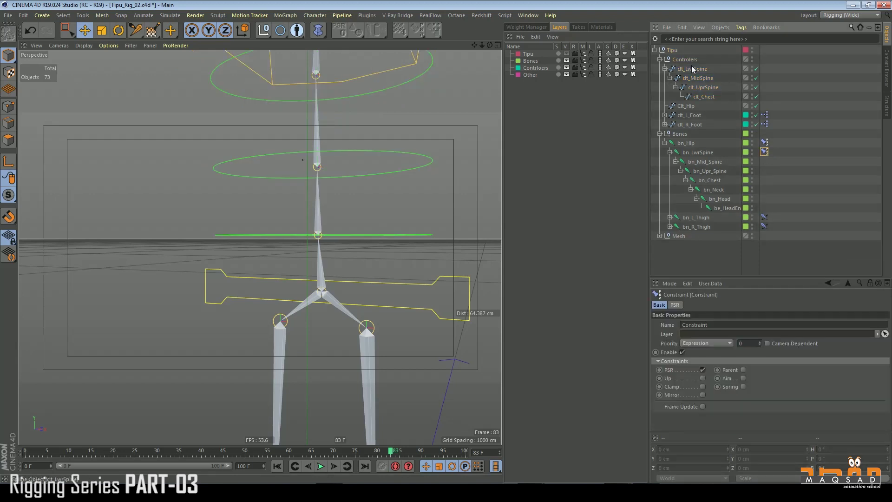
{"action": "left_click", "coordinate": [678, 306]}
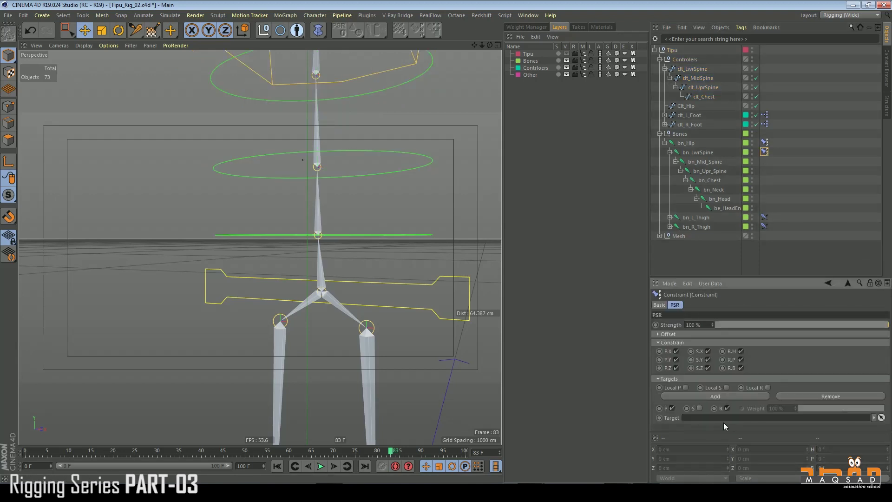
{"action": "left_click_drag", "start_coordinate": [687, 70], "coordinate": [697, 421]}
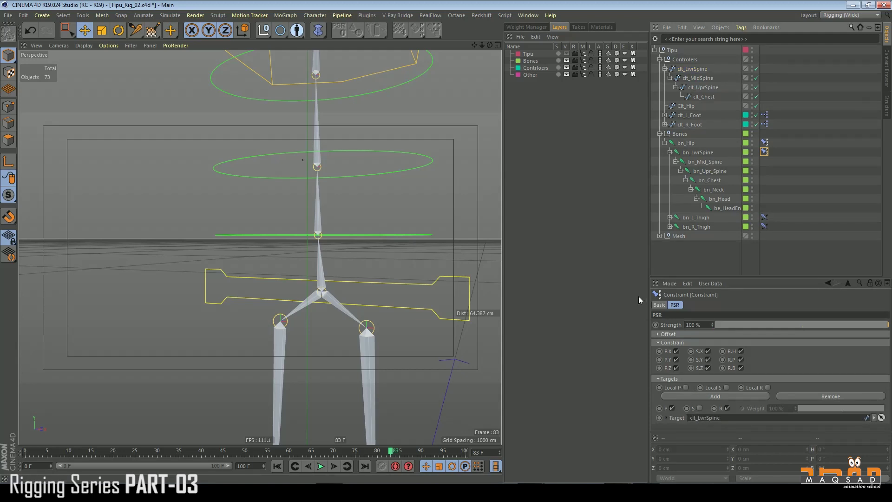
Step: Test the lower spine constraint by rotating clt_LwrSpine about 43° in pitch, and undo the rotation
{"action": "left_click", "coordinate": [430, 235]}
{"action": "key", "text": "r"}
{"action": "left_click_drag", "start_coordinate": [306, 204], "coordinate": [286, 229]}
{"action": "scroll", "coordinate": [318, 232], "scroll_direction": "down", "scroll_amount": 4}
{"action": "scroll", "coordinate": [281, 212], "scroll_direction": "down", "scroll_amount": 2}
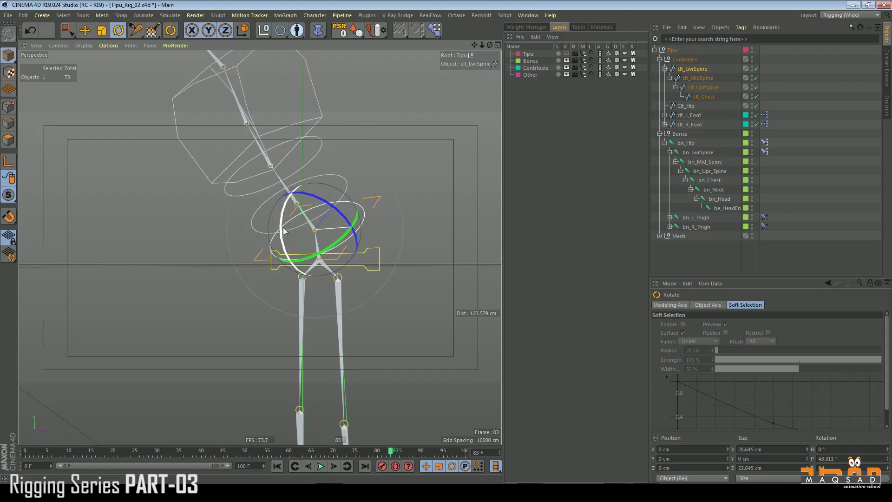
{"action": "key", "text": "ctrl+z"}
Step: Add a Constraint tag to the bn_Mid_Spine joint and enable its PSR constraint
{"action": "middle_click_drag", "start_coordinate": [297, 220], "coordinate": [302, 231], "text": "alt"}
{"action": "left_click_drag", "start_coordinate": [302, 230], "coordinate": [353, 233], "text": "alt"}
{"action": "left_click", "coordinate": [706, 160]}
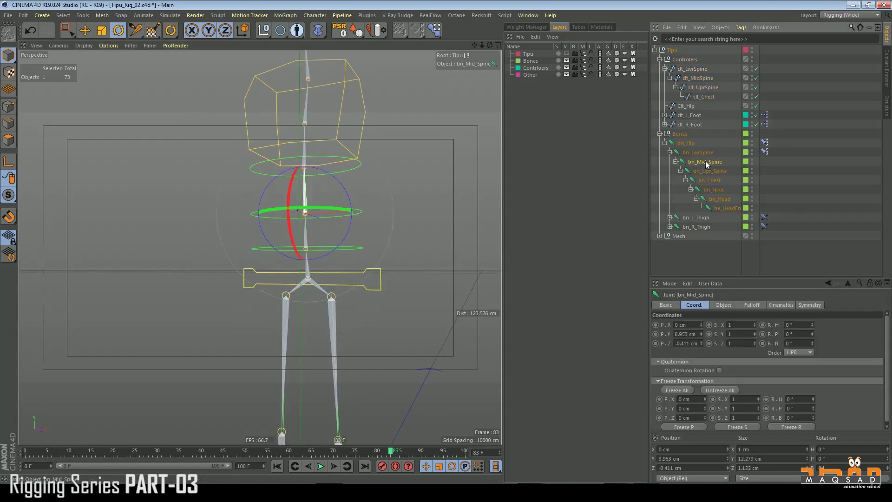
{"action": "right_click", "coordinate": [705, 161]}
{"action": "mouse_move", "coordinate": [744, 46]}
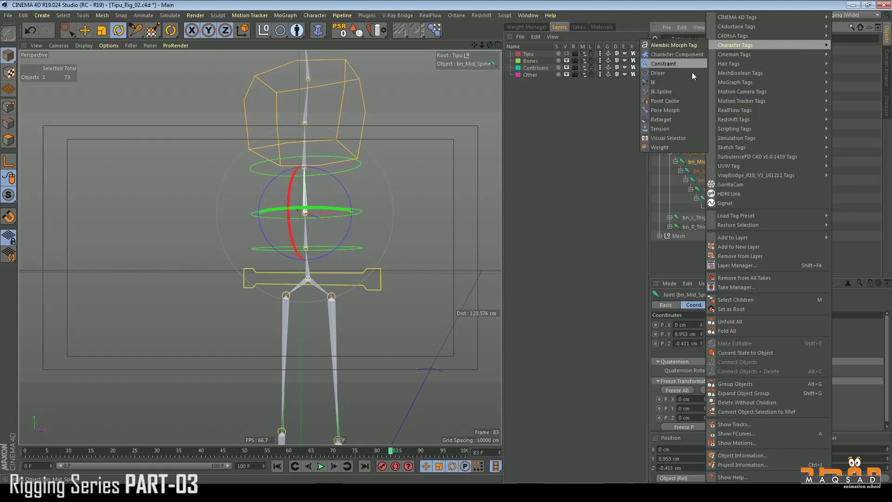
{"action": "left_click", "coordinate": [682, 65]}
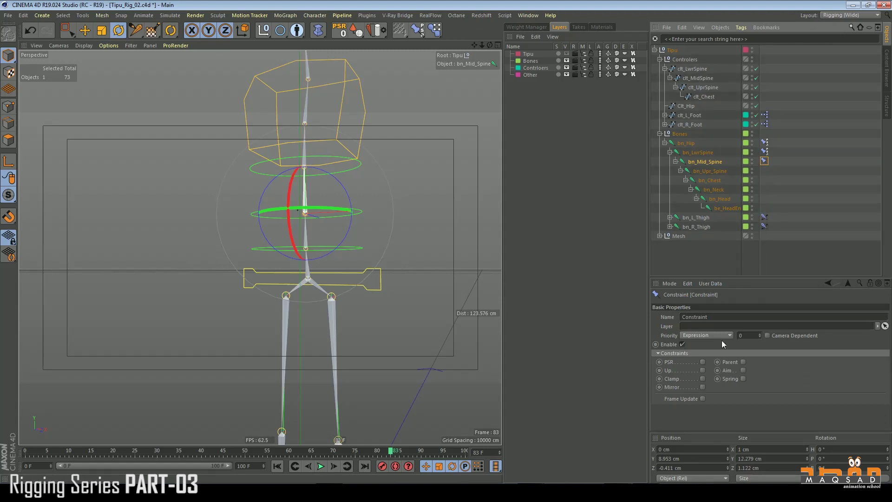
{"action": "left_click", "coordinate": [703, 362]}
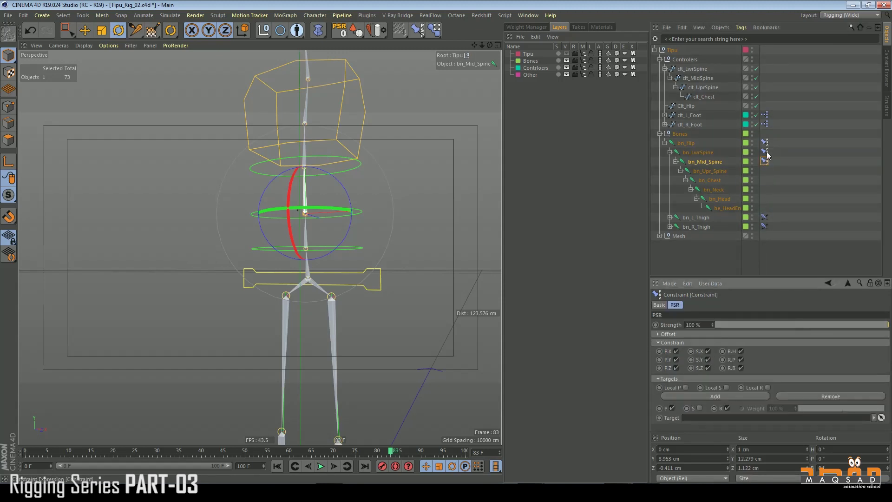
Step: Assign clt_MidSpine as the PSR target of bn_Mid_Spine's constraint
{"action": "left_click", "coordinate": [702, 78]}
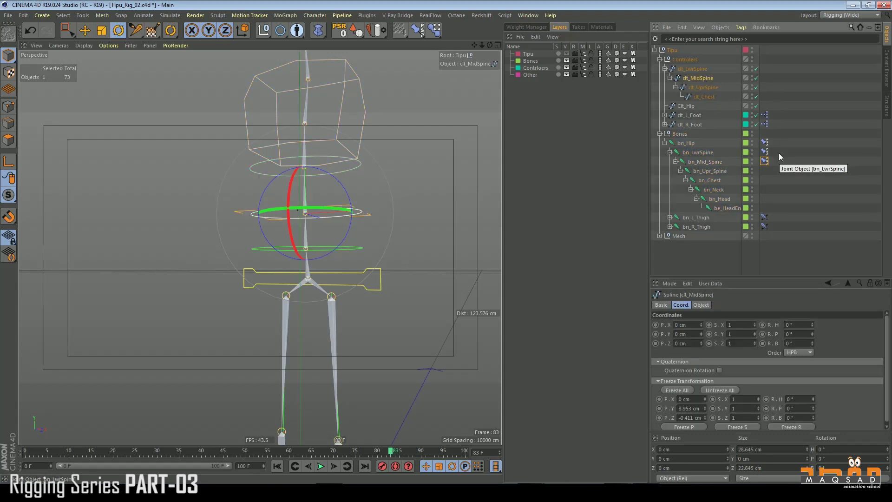
{"action": "left_click", "coordinate": [764, 161]}
{"action": "left_click_drag", "start_coordinate": [703, 78], "coordinate": [703, 79]}
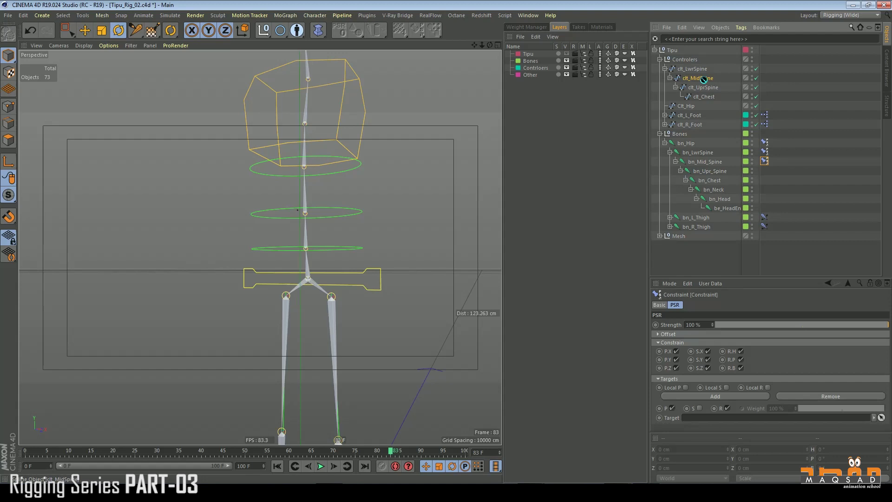
{"action": "left_click_drag", "start_coordinate": [740, 407], "coordinate": [738, 417]}
Step: Add a Constraint tag to the bn_Upr_Spine joint, enable PSR and assign clt_UprSpine as its target
{"action": "right_click", "coordinate": [720, 171]}
{"action": "mouse_move", "coordinate": [768, 44]}
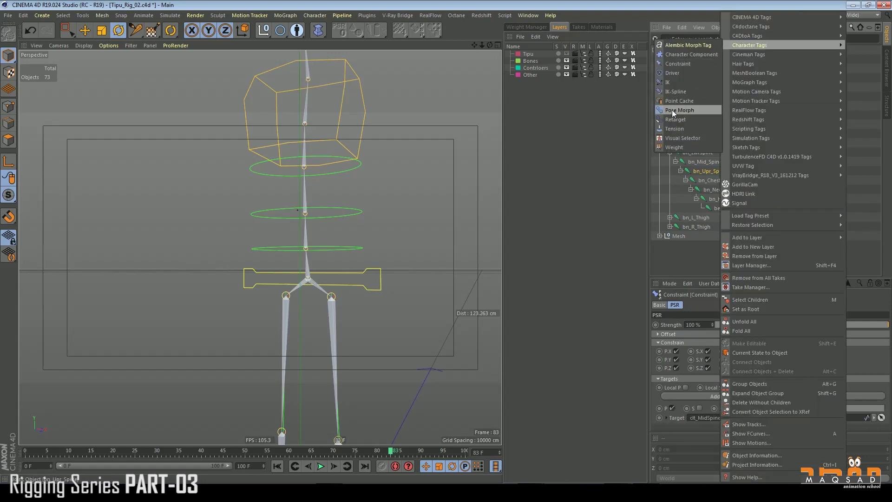
{"action": "left_click", "coordinate": [684, 63]}
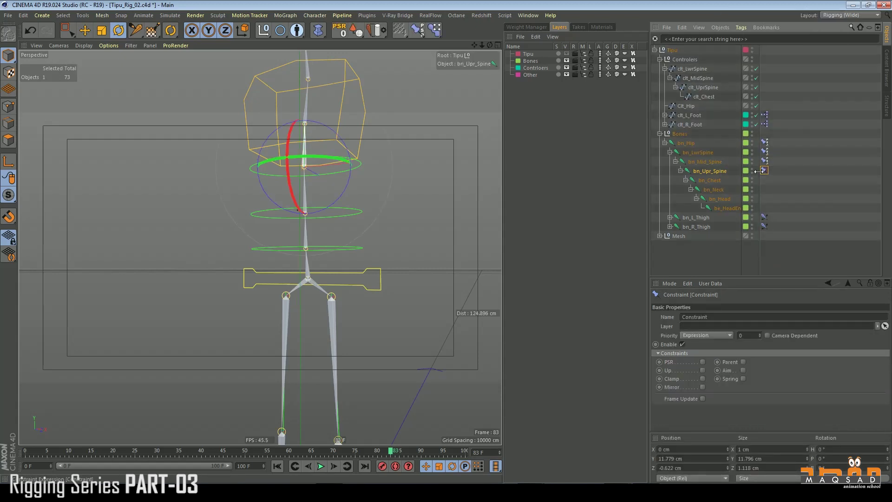
{"action": "left_click", "coordinate": [704, 362]}
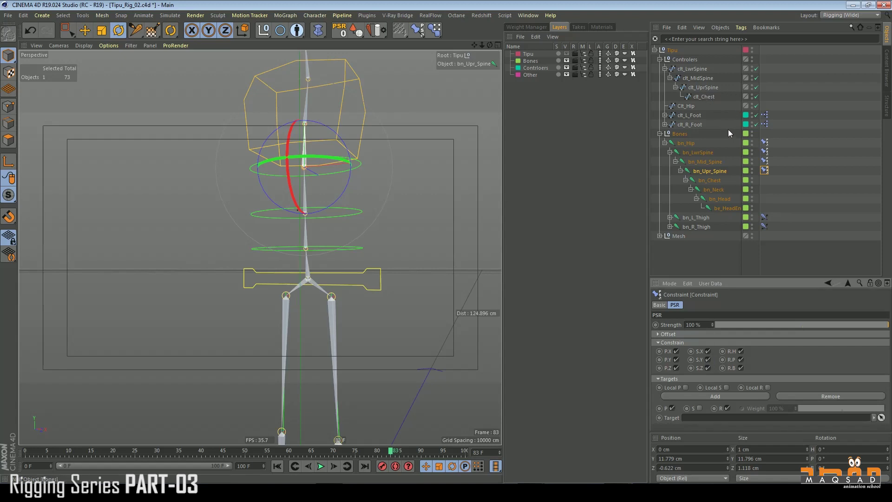
{"action": "left_click_drag", "start_coordinate": [707, 88], "coordinate": [779, 194]}
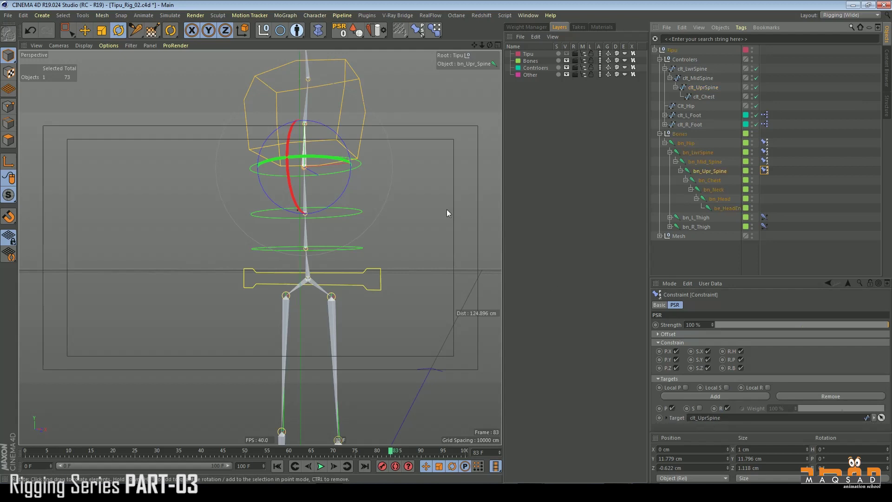
{"action": "left_click_drag", "start_coordinate": [410, 177], "coordinate": [426, 230], "text": "alt"}
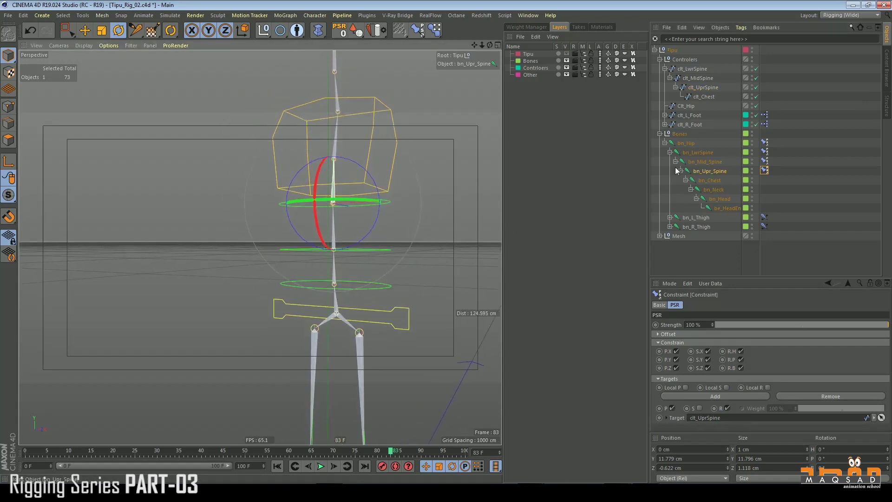
Step: Add a PSR constraint to the bn_Chest joint with clt_Chest as its target
{"action": "right_click", "coordinate": [704, 180]}
{"action": "mouse_move", "coordinate": [759, 46]}
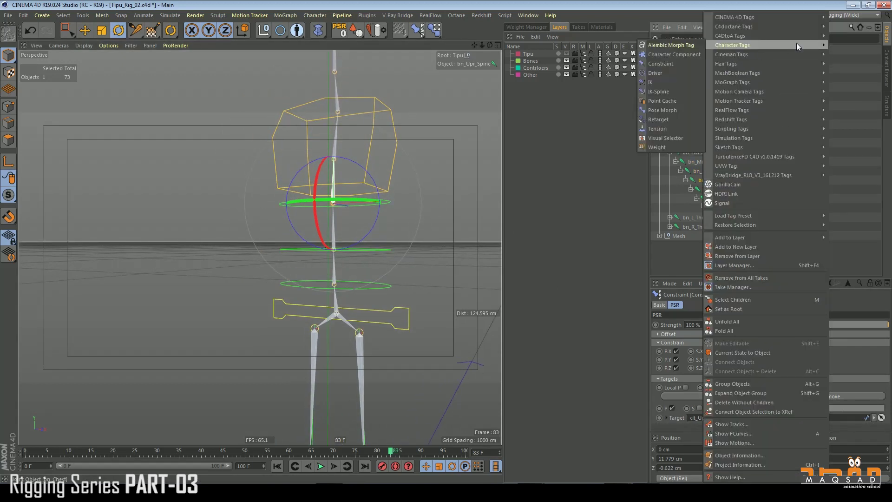
{"action": "left_click", "coordinate": [664, 65]}
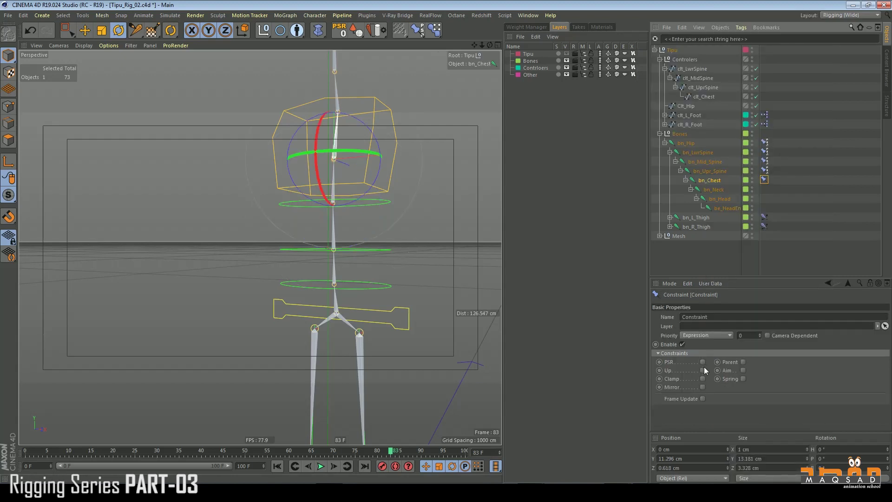
{"action": "left_click", "coordinate": [703, 362]}
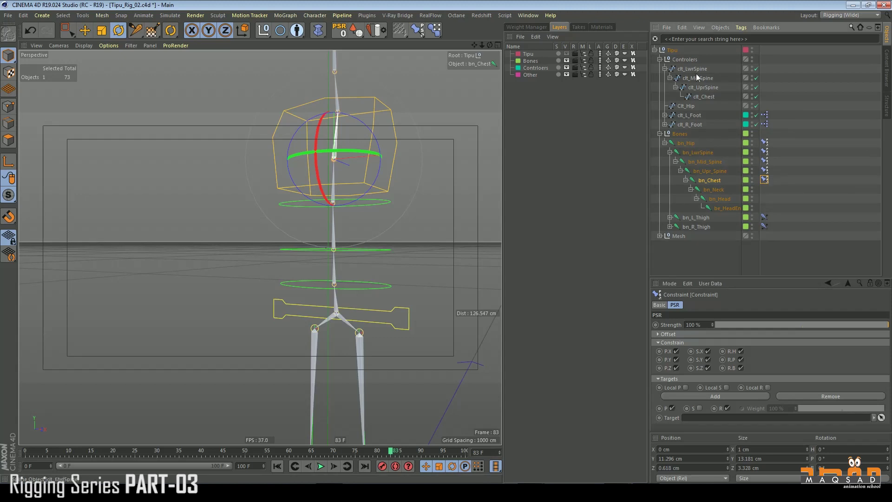
{"action": "left_click_drag", "start_coordinate": [705, 98], "coordinate": [715, 407]}
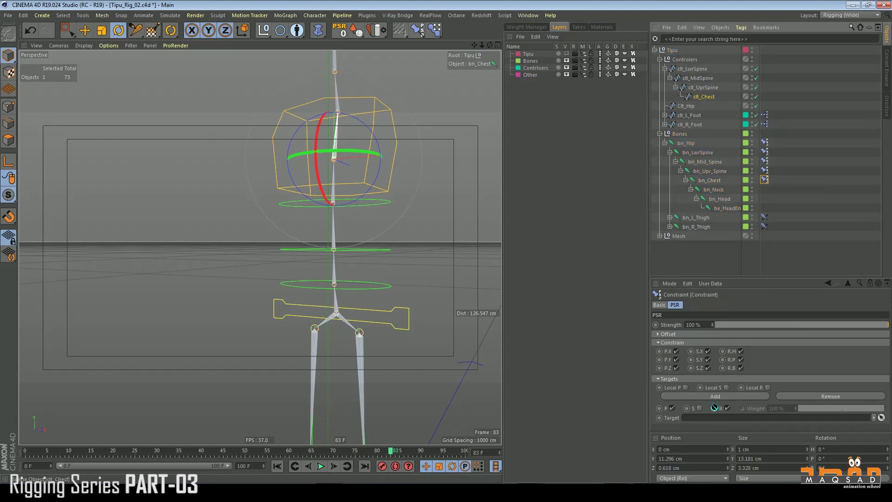
Step: Test the chest constraint by rotating the clt_Chest controller on two axes, and undo the rotations
{"action": "left_click_drag", "start_coordinate": [426, 119], "coordinate": [401, 151], "text": "alt"}
{"action": "left_click", "coordinate": [400, 149]}
{"action": "mouse_move", "coordinate": [319, 140]}
{"action": "left_mouse_down"}
{"action": "mouse_move", "coordinate": [376, 149]}
{"action": "mouse_move", "coordinate": [309, 155]}
{"action": "left_mouse_up"}
{"action": "mouse_move", "coordinate": [356, 122]}
{"action": "left_mouse_down"}
{"action": "mouse_move", "coordinate": [345, 134]}
{"action": "mouse_move", "coordinate": [350, 127]}
{"action": "left_mouse_up"}
{"action": "key", "text": "ctrl+z"}
{"action": "key", "text": "ctrl+z"}
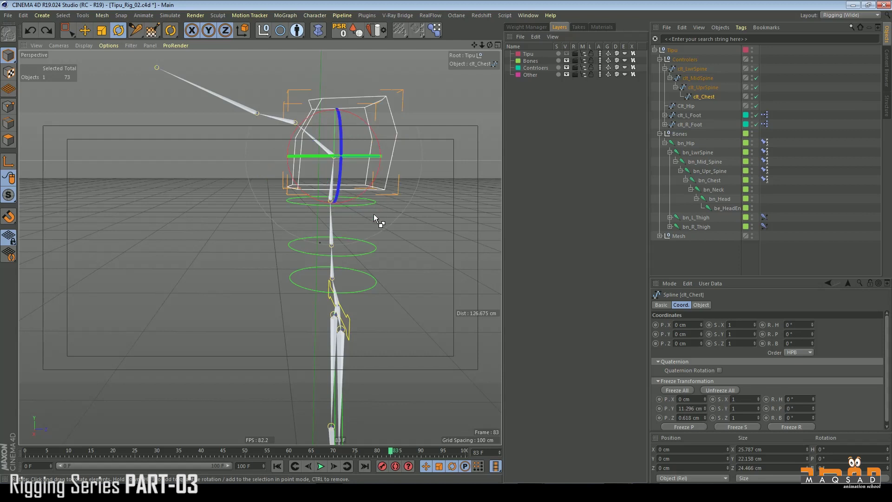
Step: Test-rotate the upper, middle and lower spine controllers one after another, undoing each rotation
{"action": "left_click", "coordinate": [369, 206]}
{"action": "left_click_drag", "start_coordinate": [364, 169], "coordinate": [340, 249]}
{"action": "key", "text": "ctrl+z"}
{"action": "left_click", "coordinate": [372, 253]}
{"action": "key", "text": "ctrl+z"}
{"action": "left_click", "coordinate": [372, 286]}
{"action": "key", "text": "ctrl+z"}
Step: Test the chest constraint by moving the clt_Chest controller, and undo the move
{"action": "left_click", "coordinate": [400, 163]}
{"action": "key", "text": "e"}
{"action": "left_click_drag", "start_coordinate": [393, 155], "coordinate": [426, 199], "text": "alt"}
{"action": "left_click_drag", "start_coordinate": [411, 142], "coordinate": [393, 111]}
{"action": "key", "text": "ctrl+z"}
Step: Test-move the clt_UprSpine, clt_MidSpine and clt_Chest controllers along their Z axes, and undo all the moves
{"action": "left_click_drag", "start_coordinate": [406, 153], "coordinate": [367, 213], "text": "alt"}
{"action": "left_click", "coordinate": [366, 206]}
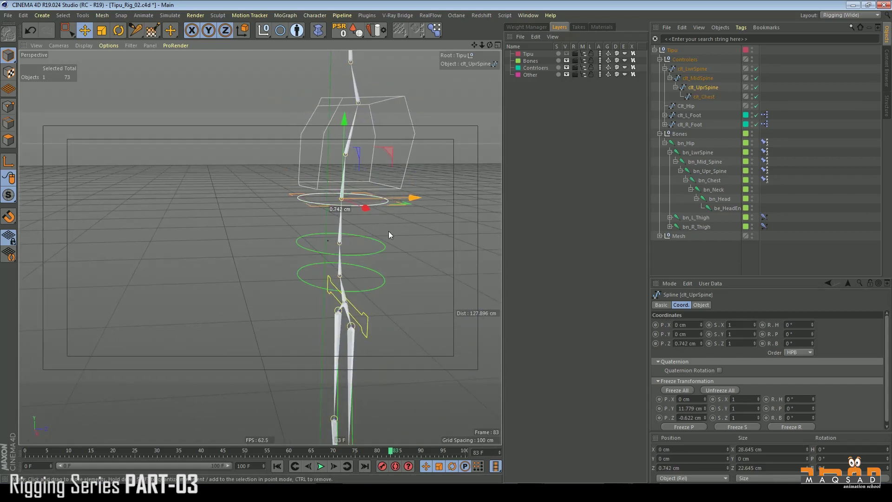
{"action": "left_click", "coordinate": [382, 250]}
{"action": "left_click_drag", "start_coordinate": [401, 243], "coordinate": [409, 246]}
{"action": "left_click", "coordinate": [409, 171]}
{"action": "left_click_drag", "start_coordinate": [418, 155], "coordinate": [406, 160]}
{"action": "key", "text": "ctrl+z"}
{"action": "key", "text": "ctrl+z"}
{"action": "key", "text": "ctrl+z"}
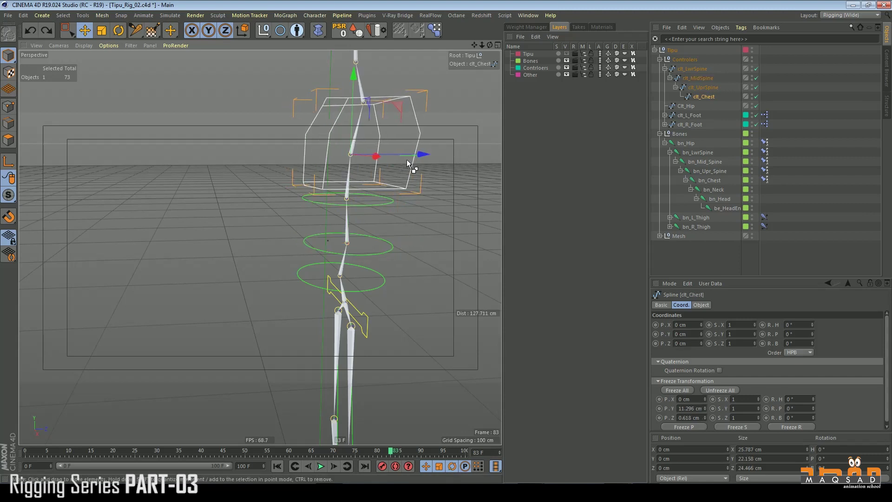
{"action": "key", "text": "ctrl+z"}
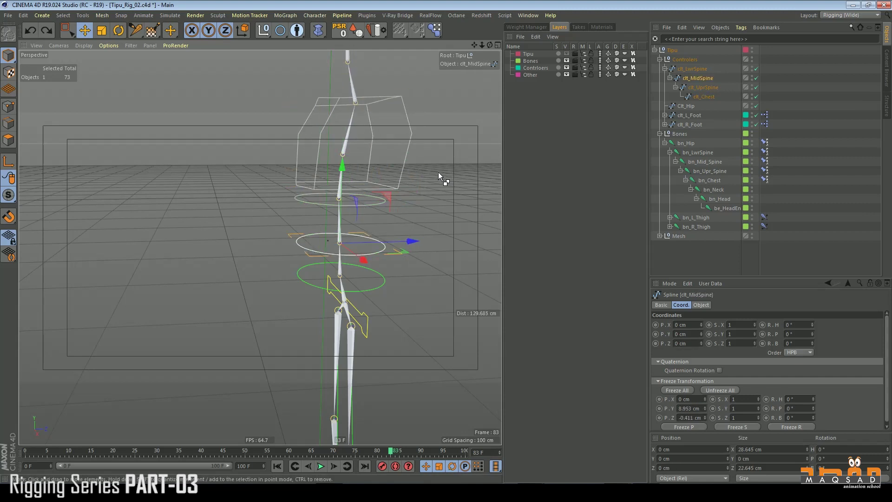
Step: Test the hip constraint by rotating the Clt_Hip controller, and undo the rotation
{"action": "key", "text": "e"}
{"action": "middle_click_drag", "start_coordinate": [428, 155], "coordinate": [433, 117], "text": "alt"}
{"action": "left_click_drag", "start_coordinate": [432, 117], "coordinate": [420, 195], "text": "alt"}
{"action": "left_click", "coordinate": [405, 230]}
{"action": "left_click", "coordinate": [406, 230]}
{"action": "left_click_drag", "start_coordinate": [406, 230], "coordinate": [387, 224], "text": "alt"}
{"action": "key", "text": "r"}
{"action": "left_click_drag", "start_coordinate": [374, 193], "coordinate": [402, 275]}
{"action": "key", "text": "ctrl+z"}
Step: Reset the position, scale and rotation of the Clt_Hip controller
{"action": "key", "text": "e"}
{"action": "middle_click_drag", "start_coordinate": [394, 248], "coordinate": [372, 164], "text": "alt"}
{"action": "right_click_drag", "start_coordinate": [372, 164], "coordinate": [341, 159], "text": "alt"}
{"action": "left_click", "coordinate": [343, 31]}
Step: Collapse the Controllers and Bones groups in the object hierarchy and deselect all objects
{"action": "middle_click_drag", "start_coordinate": [389, 124], "coordinate": [369, 216], "text": "alt"}
{"action": "left_click_drag", "start_coordinate": [368, 215], "coordinate": [355, 179], "text": "alt"}
{"action": "middle_click_drag", "start_coordinate": [355, 179], "coordinate": [359, 211], "text": "alt"}
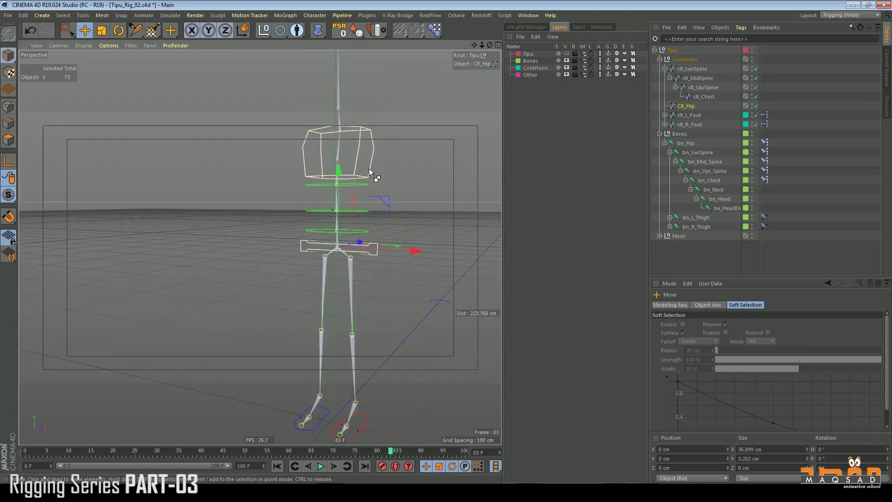
{"action": "middle_click_drag", "start_coordinate": [375, 165], "coordinate": [384, 215], "text": "alt"}
{"action": "left_click_drag", "start_coordinate": [384, 215], "coordinate": [342, 180], "text": "alt"}
{"action": "right_click_drag", "start_coordinate": [342, 180], "coordinate": [379, 173], "text": "alt"}
{"action": "left_click_drag", "start_coordinate": [379, 172], "coordinate": [400, 192], "text": "alt"}
{"action": "scroll", "coordinate": [401, 191], "scroll_direction": "down", "scroll_amount": 3}
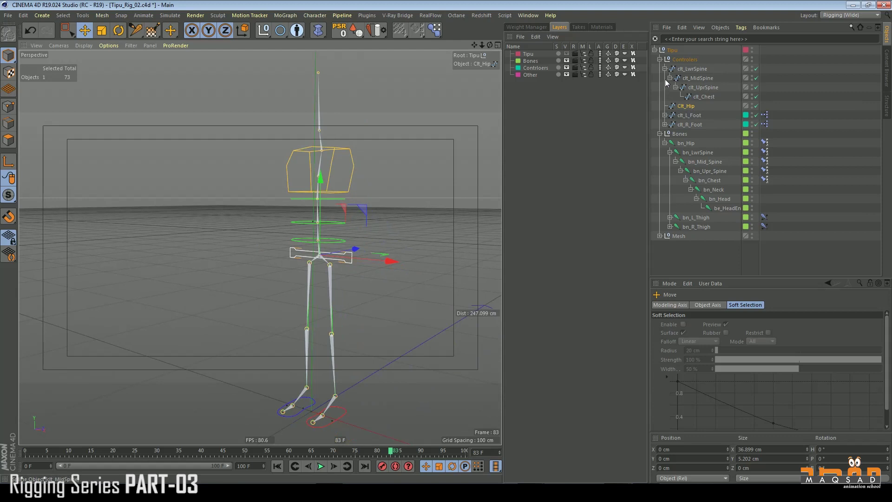
{"action": "left_click", "coordinate": [660, 59]}
{"action": "left_click", "coordinate": [660, 69]}
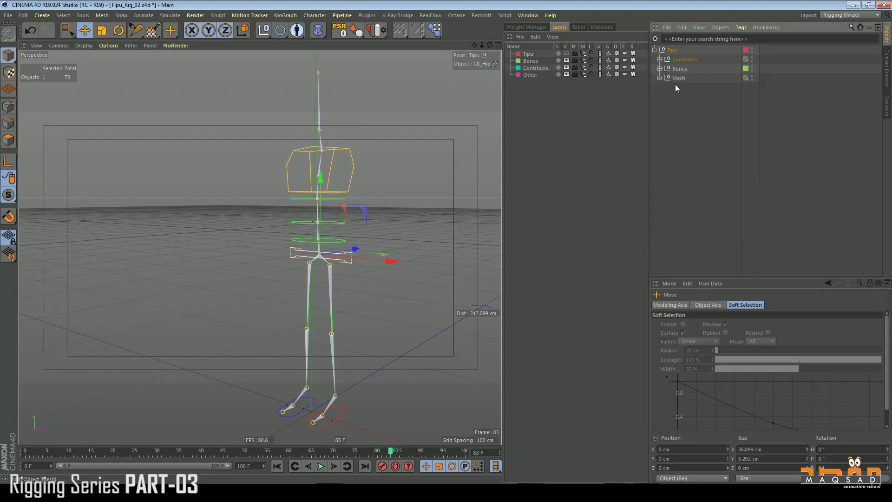
{"action": "left_click", "coordinate": [677, 86]}
Step: Make the Tipu layer visible to show the character mesh around the upper body
{"action": "middle_click_drag", "start_coordinate": [312, 153], "coordinate": [320, 217], "text": "alt"}
{"action": "right_click_drag", "start_coordinate": [320, 217], "coordinate": [357, 218], "text": "alt"}
{"action": "left_click_drag", "start_coordinate": [357, 218], "coordinate": [361, 211], "text": "alt"}
{"action": "middle_click_drag", "start_coordinate": [342, 203], "coordinate": [332, 245], "text": "alt"}
{"action": "scroll", "coordinate": [333, 248], "scroll_direction": "up", "scroll_amount": 4}
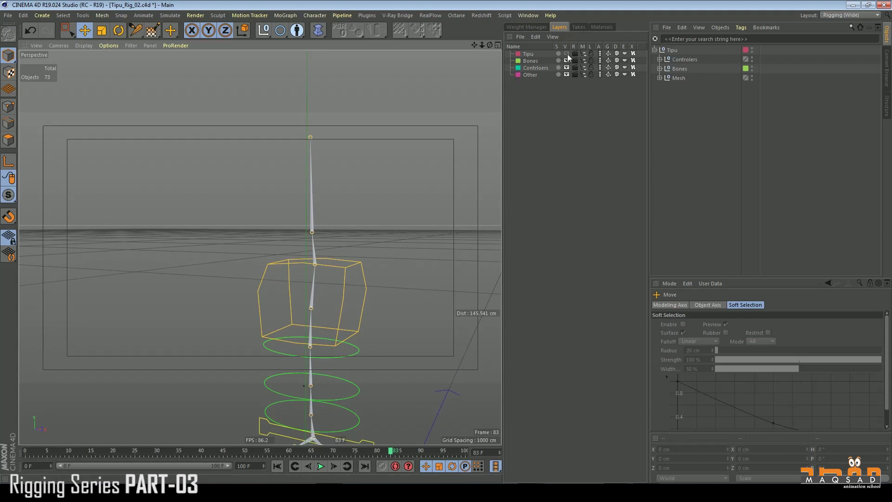
{"action": "left_click", "coordinate": [567, 54]}
{"action": "scroll", "coordinate": [339, 141], "scroll_direction": "up", "scroll_amount": 5}
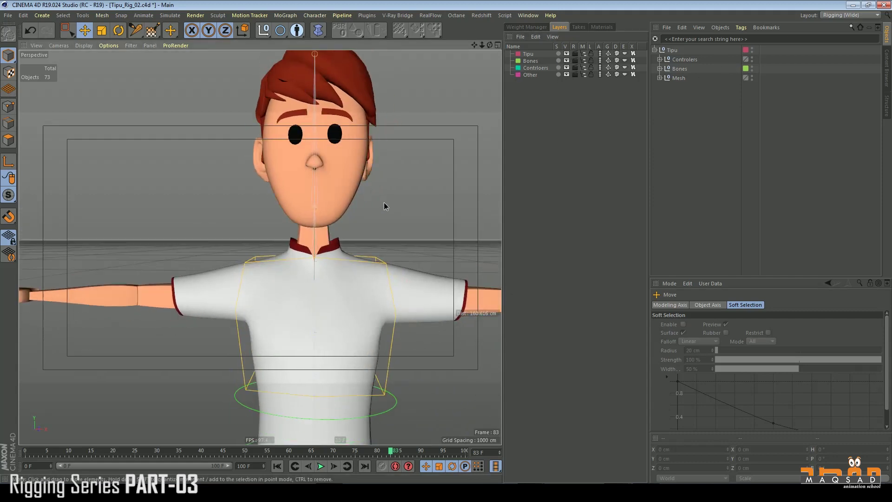
{"action": "left_click_drag", "start_coordinate": [384, 206], "coordinate": [356, 186], "text": "alt"}
Step: Add a Circle spline, scale it down to a radius of about 13.4 cm and raise it to about Y 141.8 cm
{"action": "left_click_drag", "start_coordinate": [280, 30], "coordinate": [378, 64]}
{"action": "scroll", "coordinate": [340, 171], "scroll_direction": "down", "scroll_amount": 5}
{"action": "key", "text": "t"}
{"action": "left_click_drag", "start_coordinate": [291, 188], "coordinate": [182, 351]}
{"action": "key", "text": "e"}
{"action": "left_click_drag", "start_coordinate": [346, 259], "coordinate": [320, 163]}
Step: Set the circle's plane to XZ so that it lies horizontally around the neck
{"action": "scroll", "coordinate": [436, 191], "scroll_direction": "up", "scroll_amount": 8}
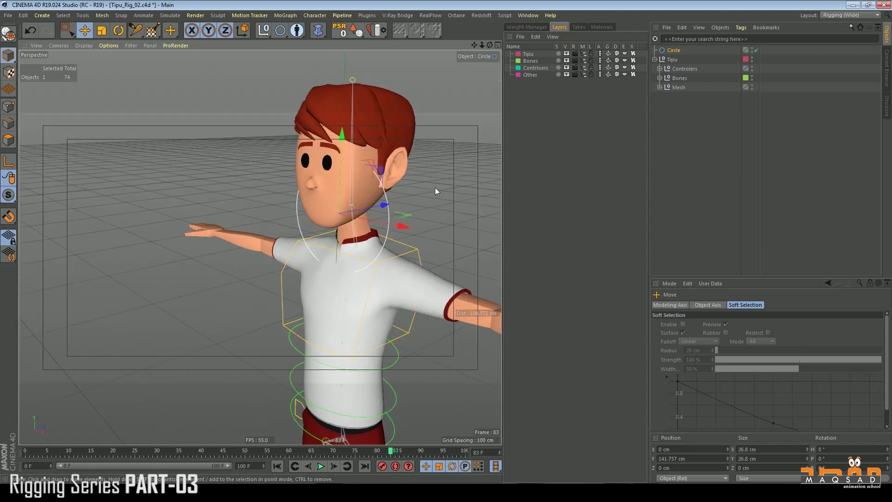
{"action": "left_click", "coordinate": [674, 49]}
{"action": "left_click", "coordinate": [682, 305]}
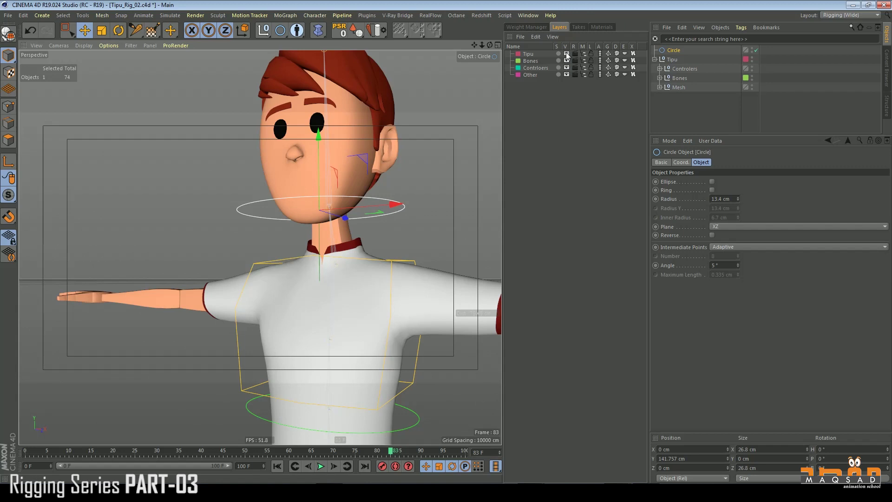
Step: Hide the Tipu layer, enable snapping and snap the circle to the neck joint above the chest controller
{"action": "left_click", "coordinate": [567, 54]}
{"action": "left_click_drag", "start_coordinate": [368, 207], "coordinate": [362, 211], "text": "alt"}
{"action": "middle_click_drag", "start_coordinate": [362, 211], "coordinate": [364, 286], "text": "alt"}
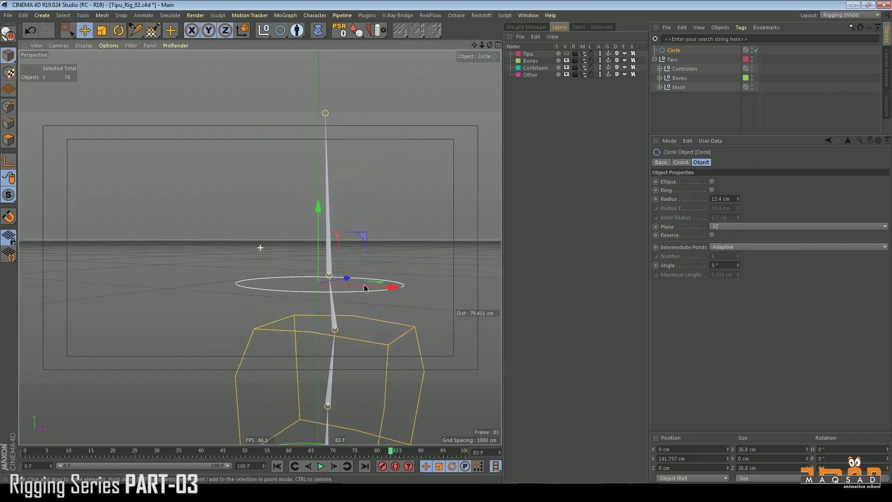
{"action": "middle_click_drag", "start_coordinate": [270, 235], "coordinate": [253, 191], "text": "alt"}
{"action": "left_click_drag", "start_coordinate": [274, 236], "coordinate": [276, 247], "text": "alt"}
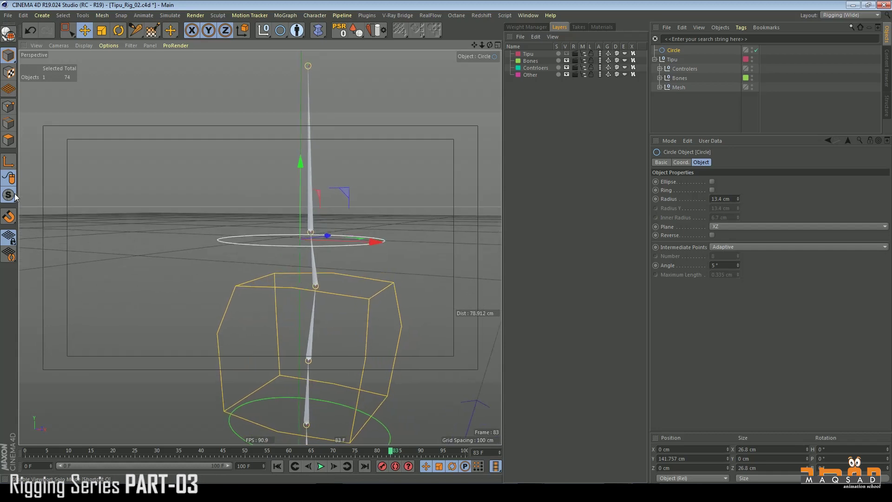
{"action": "left_click_drag", "start_coordinate": [339, 273], "coordinate": [316, 288]}
{"action": "mouse_move", "coordinate": [326, 254]}
{"action": "left_mouse_down", "text": "alt"}
{"action": "mouse_move", "coordinate": [270, 251]}
{"action": "mouse_move", "coordinate": [257, 195]}
{"action": "mouse_move", "coordinate": [320, 247]}
{"action": "left_mouse_up", "text": "alt"}
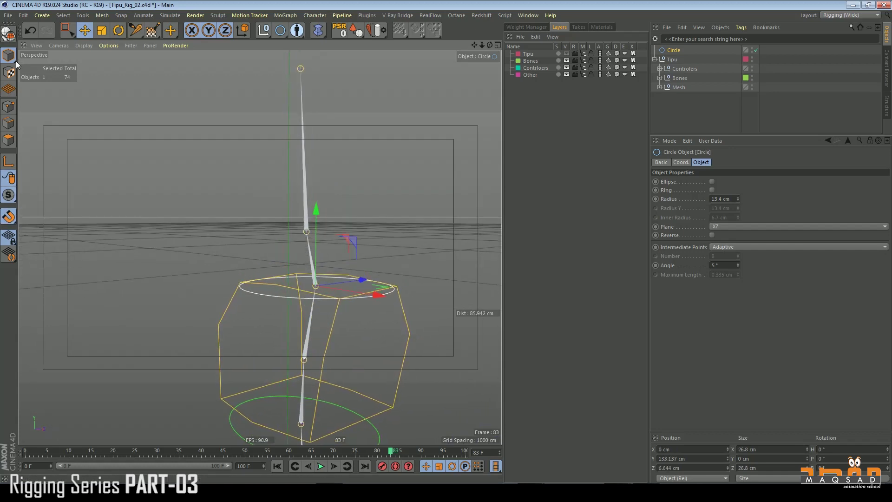
Step: Make the circle editable, show the Tipu layer and select all four spline points in point mode
{"action": "left_click", "coordinate": [7, 37]}
{"action": "left_click_drag", "start_coordinate": [88, 110], "coordinate": [27, 110], "text": "alt"}
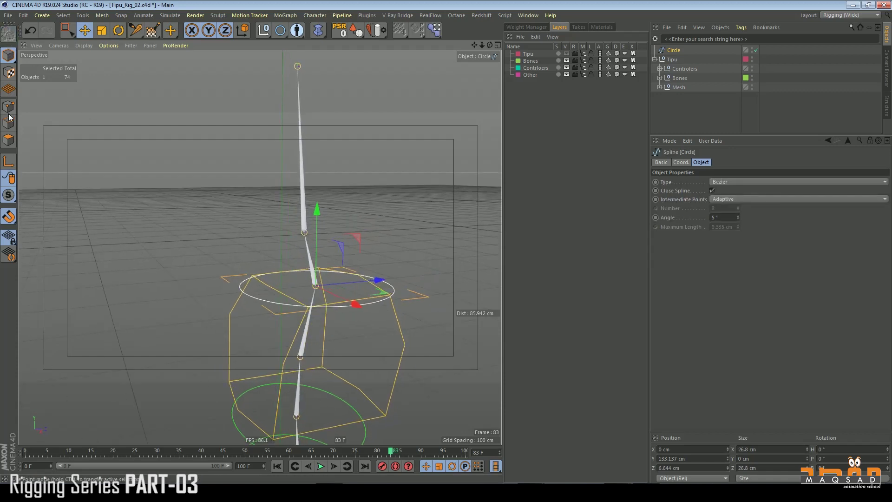
{"action": "left_click", "coordinate": [9, 106]}
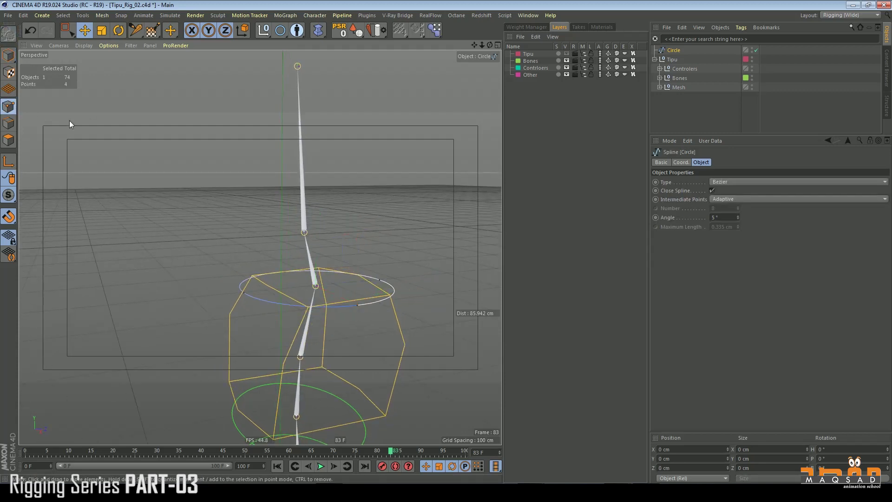
{"action": "left_click", "coordinate": [72, 32]}
{"action": "left_click", "coordinate": [566, 53]}
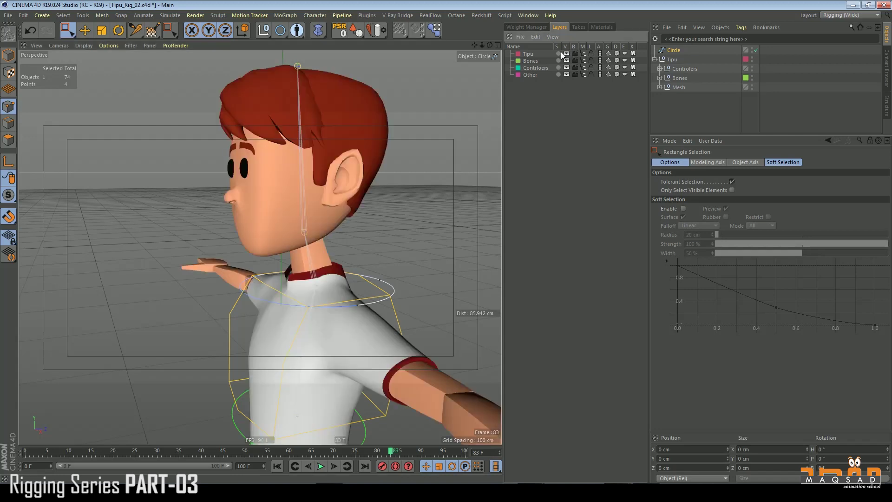
{"action": "left_click_drag", "start_coordinate": [214, 231], "coordinate": [479, 334]}
Step: Disable snapping, shrink the circle's points to about 16.5 cm wide, tilt and raise them around the collar, and return to model mode
{"action": "left_click_drag", "start_coordinate": [345, 296], "coordinate": [387, 282], "text": "alt"}
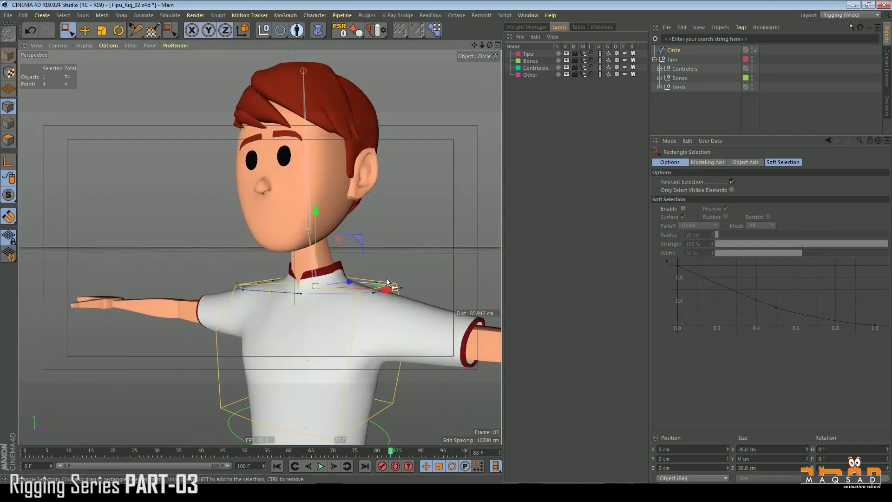
{"action": "left_click_drag", "start_coordinate": [315, 238], "coordinate": [296, 251]}
{"action": "key", "text": "ctrl+z"}
{"action": "left_click", "coordinate": [9, 220]}
{"action": "key", "text": "t"}
{"action": "left_click_drag", "start_coordinate": [362, 222], "coordinate": [348, 259], "text": "alt"}
{"action": "key", "text": "r"}
{"action": "key", "text": "e"}
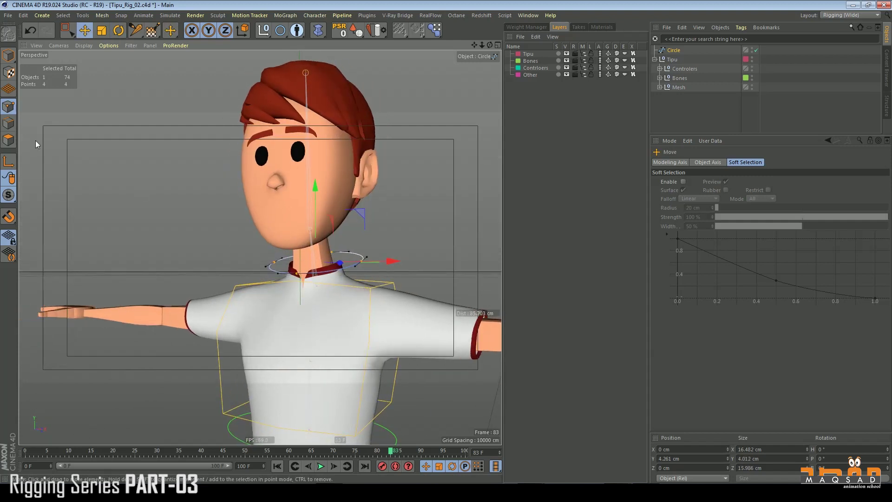
{"action": "left_click", "coordinate": [8, 55]}
{"action": "left_click_drag", "start_coordinate": [437, 247], "coordinate": [363, 255], "text": "alt"}
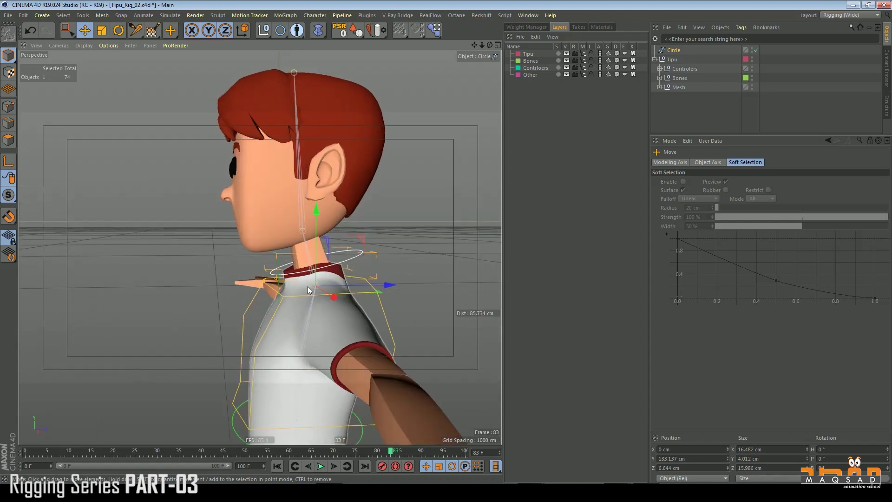
{"action": "left_click_drag", "start_coordinate": [320, 291], "coordinate": [348, 268], "text": "alt"}
{"action": "mouse_move", "coordinate": [330, 239]}
{"action": "left_mouse_down", "text": "alt"}
{"action": "mouse_move", "coordinate": [298, 239]}
{"action": "mouse_move", "coordinate": [322, 229]}
{"action": "left_mouse_up", "text": "alt"}
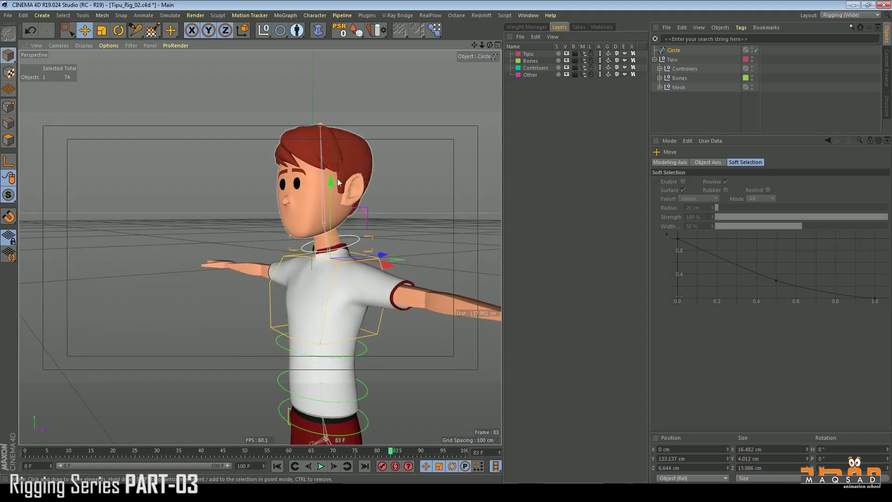
Step: Duplicate the neck circle, hide the Tipu layer and snap the copy to the joint at the base of the head
{"action": "double_click", "coordinate": [674, 50]}
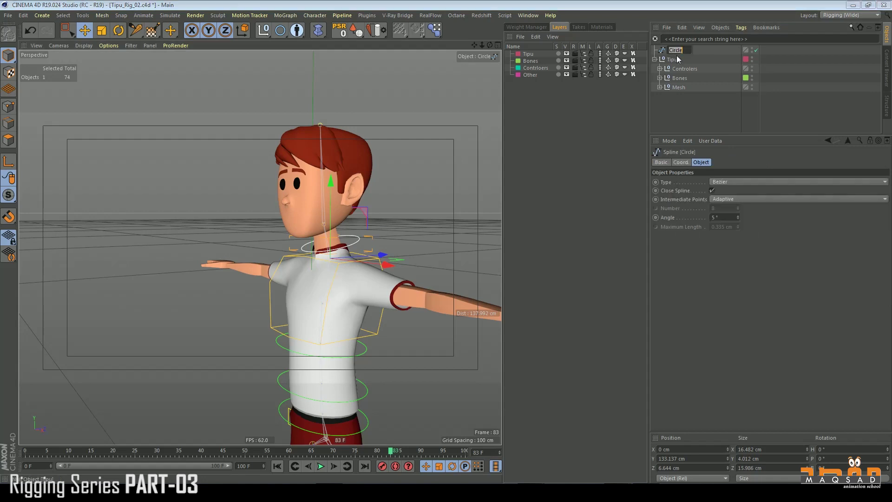
{"action": "left_click", "coordinate": [652, 66]}
{"action": "left_click_drag", "start_coordinate": [673, 55], "coordinate": [672, 58], "text": "ctrl"}
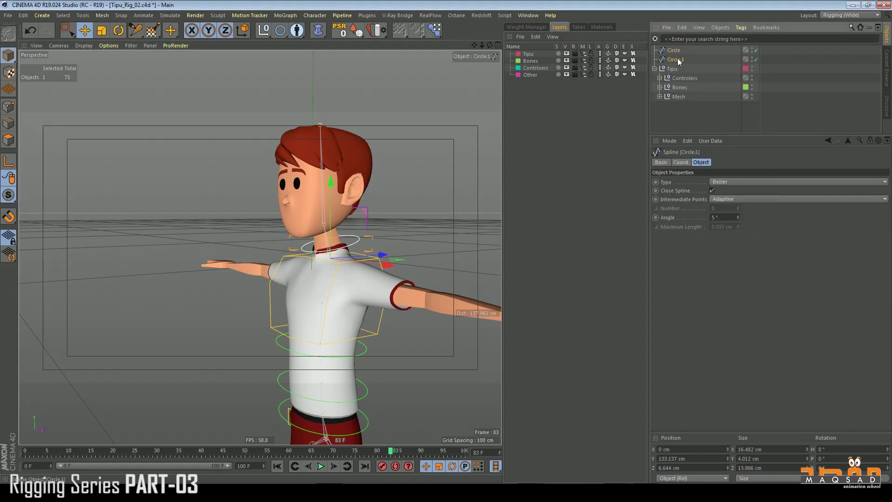
{"action": "scroll", "coordinate": [353, 216], "scroll_direction": "up", "scroll_amount": 4}
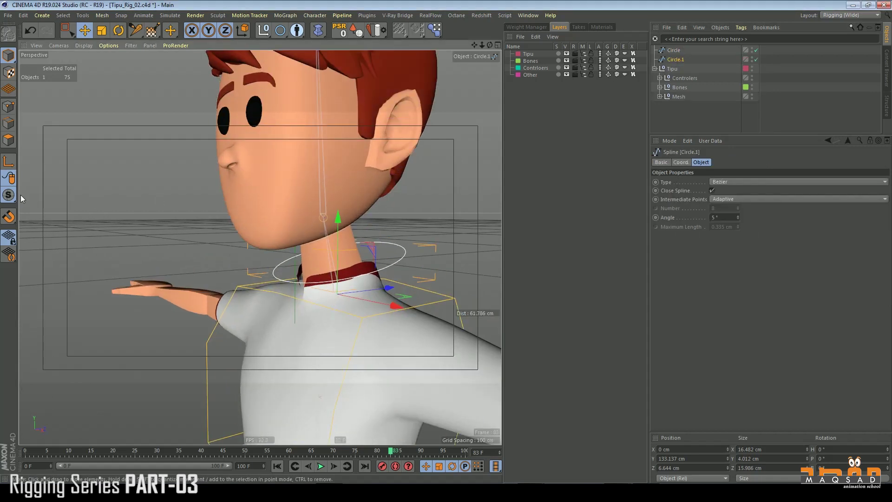
{"action": "left_click", "coordinate": [566, 54]}
{"action": "left_click_drag", "start_coordinate": [320, 224], "coordinate": [304, 225]}
Step: In point mode with the Tipu layer shown, raise the duplicated circle's points above the head and give them hard, straight-edged interpolation
{"action": "scroll", "coordinate": [304, 225], "scroll_direction": "down", "scroll_amount": 3}
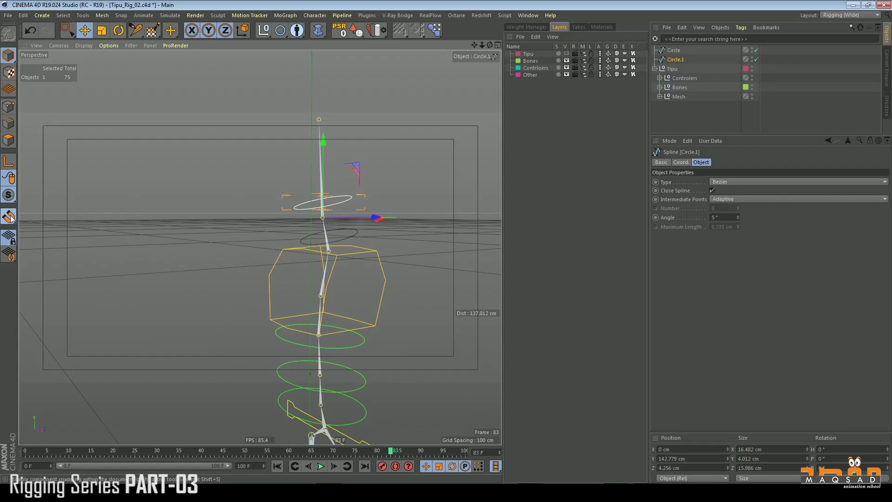
{"action": "left_click", "coordinate": [8, 107]}
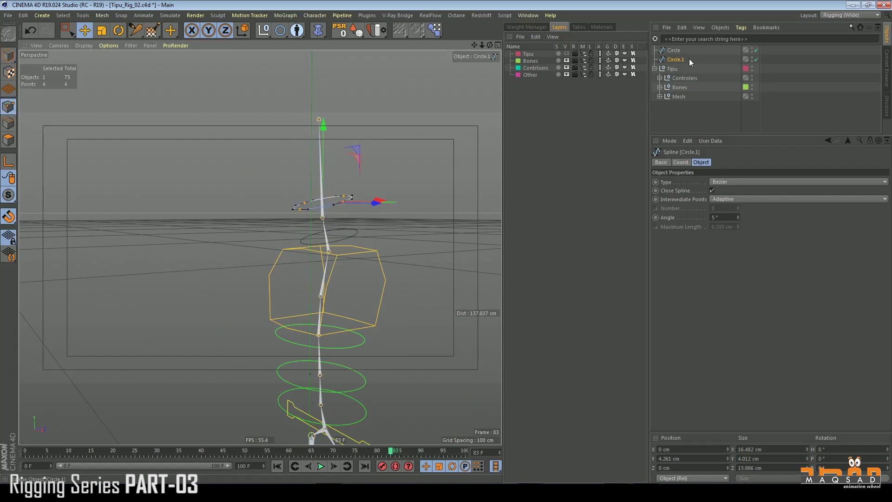
{"action": "left_click", "coordinate": [568, 54]}
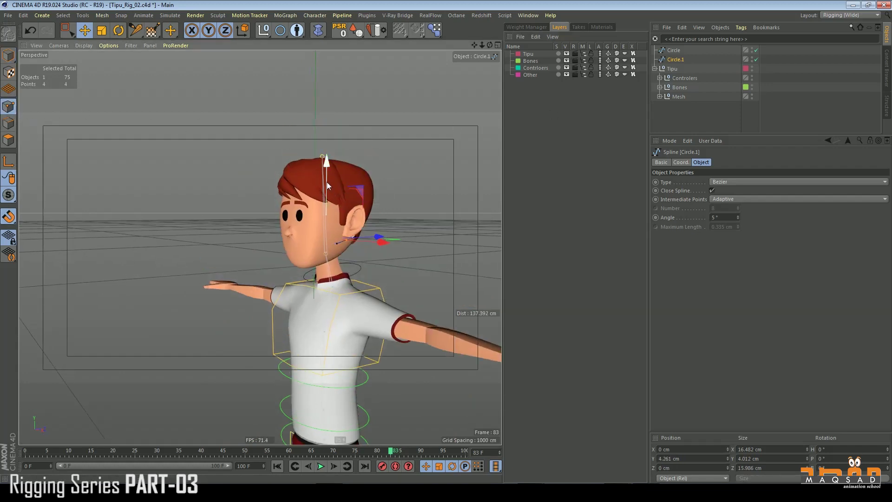
{"action": "left_click_drag", "start_coordinate": [329, 162], "coordinate": [330, 109]}
{"action": "left_click_drag", "start_coordinate": [401, 148], "coordinate": [309, 156]}
{"action": "right_click", "coordinate": [355, 125]}
{"action": "left_click", "coordinate": [381, 154]}
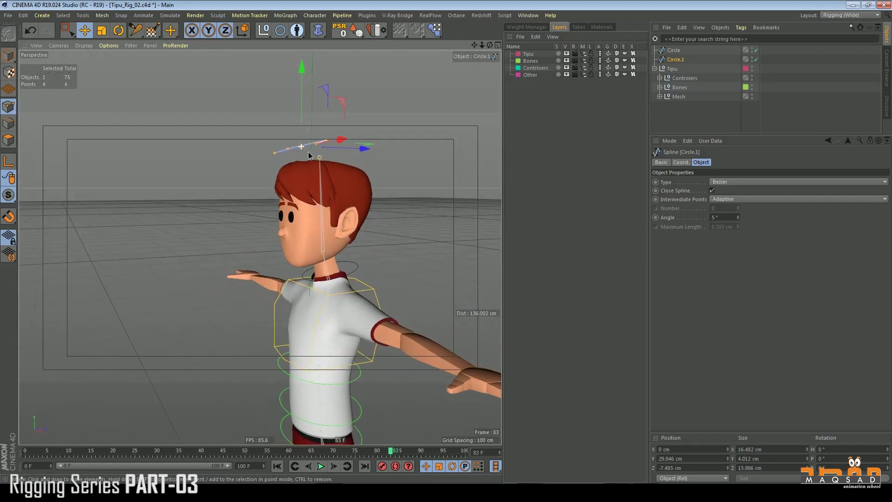
Step: Fine-tune the position and tilt of the head controller's points above the hair and return to model mode
{"action": "left_click_drag", "start_coordinate": [300, 109], "coordinate": [351, 160], "text": "alt"}
{"action": "left_click_drag", "start_coordinate": [371, 151], "coordinate": [390, 149]}
{"action": "mouse_move", "coordinate": [323, 112]}
{"action": "left_mouse_down"}
{"action": "mouse_move", "coordinate": [367, 132]}
{"action": "mouse_move", "coordinate": [322, 106]}
{"action": "left_mouse_up"}
{"action": "key", "text": "t"}
{"action": "key", "text": "r"}
{"action": "key", "text": "e"}
{"action": "left_click", "coordinate": [8, 56]}
{"action": "left_click_drag", "start_coordinate": [240, 139], "coordinate": [448, 175], "text": "alt"}
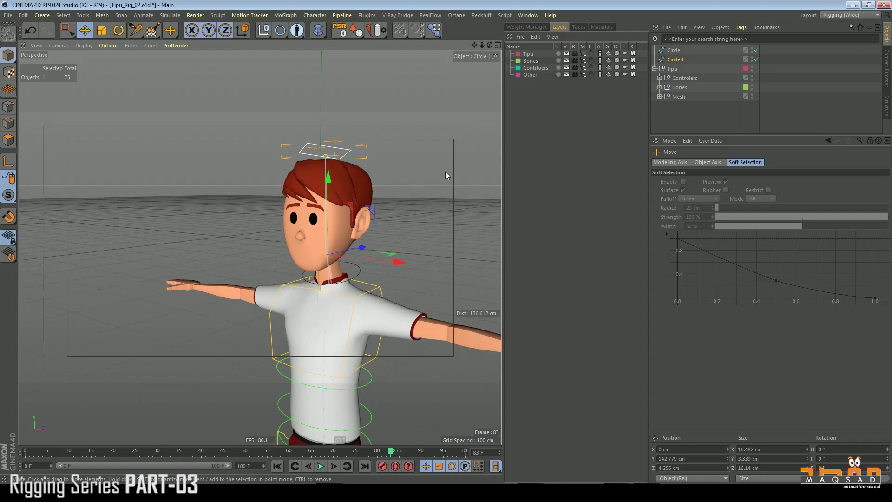
Step: Rename the duplicated spline Circle.1 to clt_Head
{"action": "double_click", "coordinate": [676, 59]}
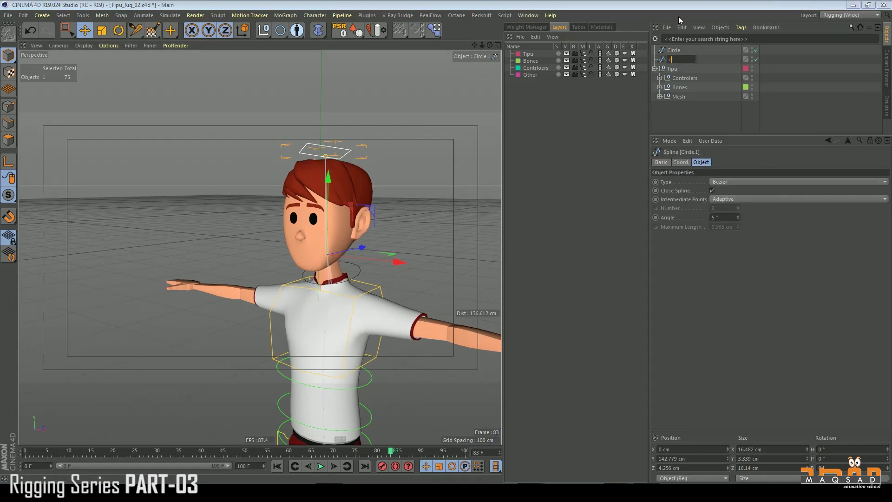
{"action": "type", "text": "clt_"}
{"action": "type", "text": "Neck"}
{"action": "key", "text": "BackSpace"}
{"action": "key", "text": "BackSpace"}
{"action": "key", "text": "BackSpace"}
{"action": "key", "text": "BackSpace"}
{"action": "type", "text": "Head"}
{"action": "key", "text": "Return"}
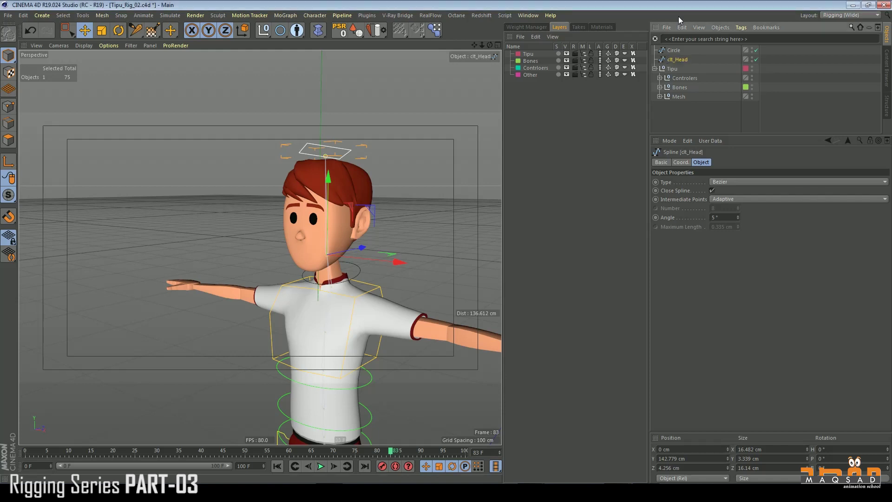
Step: Rename the neck circle spline to clt_Neck
{"action": "double_click", "coordinate": [677, 50]}
{"action": "type", "text": "clt_"}
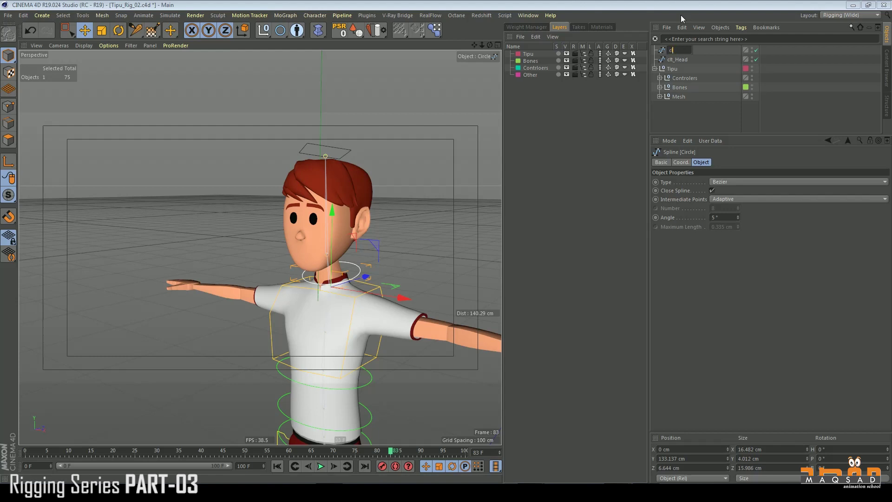
{"action": "type", "text": "Neck"}
{"action": "key", "text": "Return"}
Step: Expand the Controllers group, enlarge the object list and rename the hip controller to clt_Hip
{"action": "left_click", "coordinate": [660, 78]}
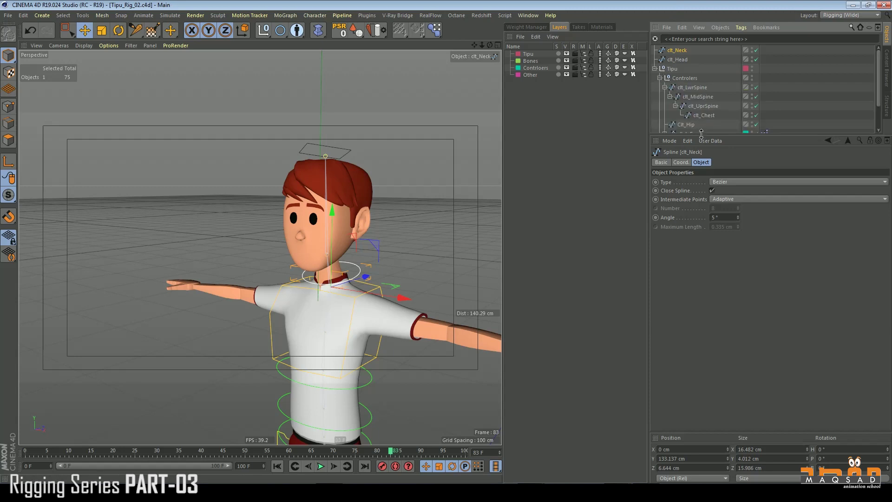
{"action": "left_click_drag", "start_coordinate": [701, 134], "coordinate": [708, 250]}
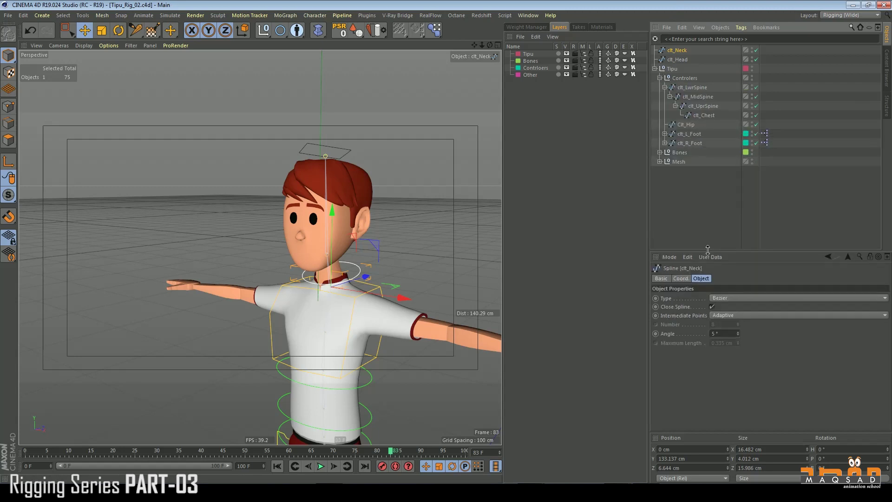
{"action": "double_click", "coordinate": [683, 125]}
{"action": "type", "text": "c"}
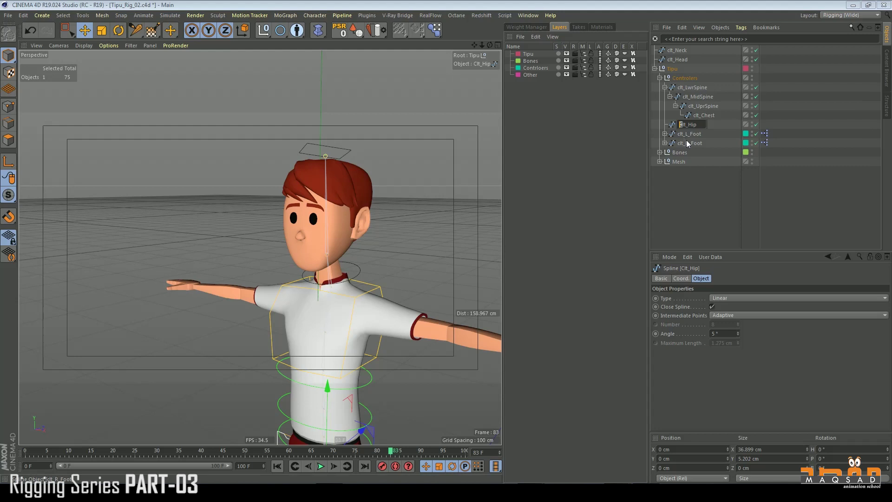
{"action": "left_click", "coordinate": [702, 188]}
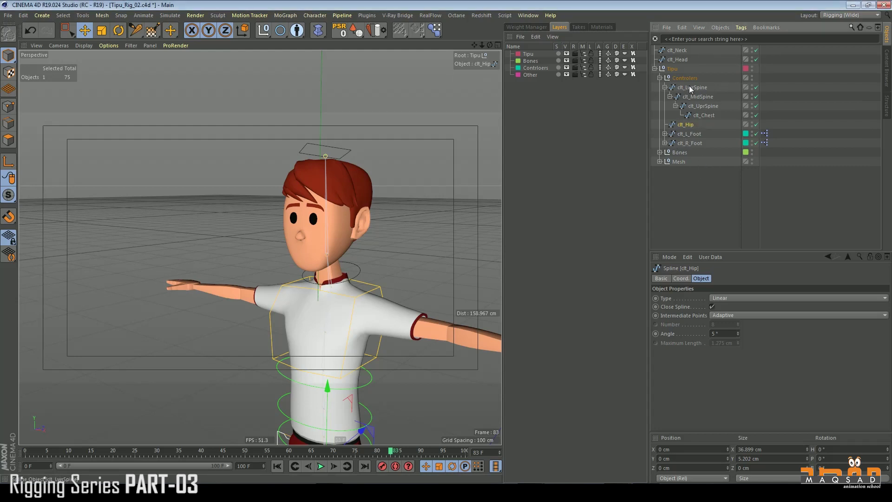
Step: Parent clt_Head under clt_Neck and place clt_Neck under clt_Chest in the controller hierarchy
{"action": "left_click", "coordinate": [678, 61]}
{"action": "left_click", "coordinate": [681, 51], "text": "ctrl"}
{"action": "left_click", "coordinate": [687, 61]}
{"action": "left_click_drag", "start_coordinate": [684, 51], "coordinate": [679, 52]}
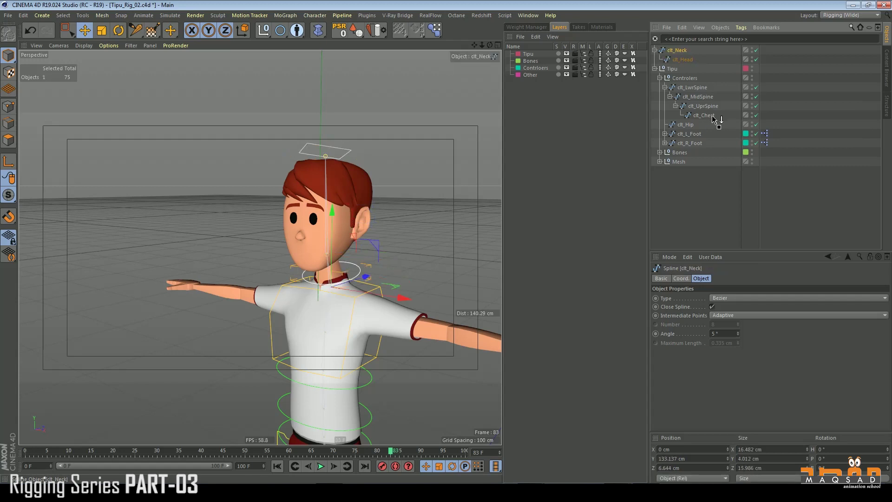
{"action": "left_click_drag", "start_coordinate": [706, 117], "coordinate": [709, 121]}
Step: Freeze all coordinates of the clt_Neck and clt_Head controllers and clear the selection
{"action": "left_click", "coordinate": [710, 100]}
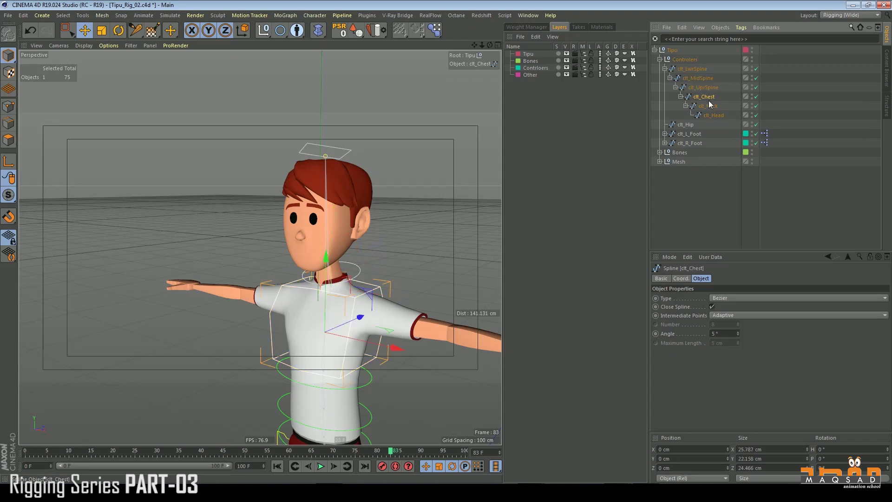
{"action": "left_click", "coordinate": [708, 106]}
{"action": "left_click", "coordinate": [713, 116], "text": "ctrl"}
{"action": "left_click", "coordinate": [682, 278]}
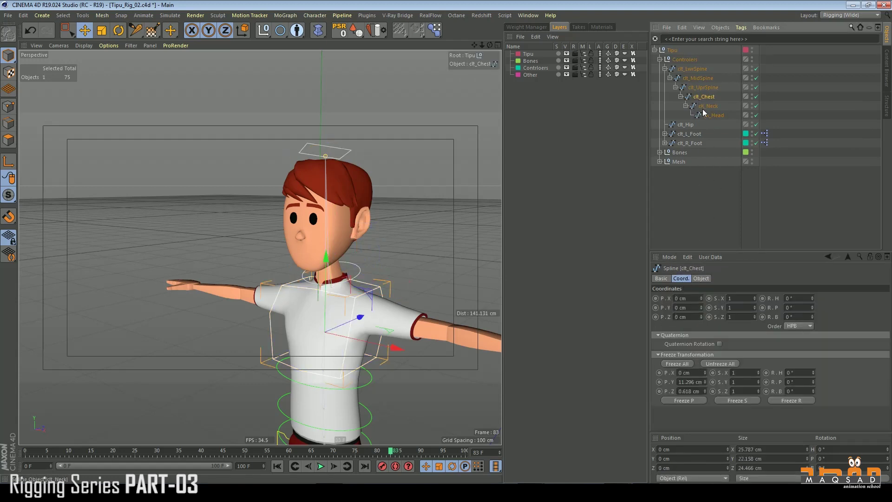
{"action": "left_click", "coordinate": [715, 185]}
Step: Hide the Tipu layer and expand the Bones hierarchy alongside the Controllers group
{"action": "scroll", "coordinate": [372, 161], "scroll_direction": "up", "scroll_amount": 5}
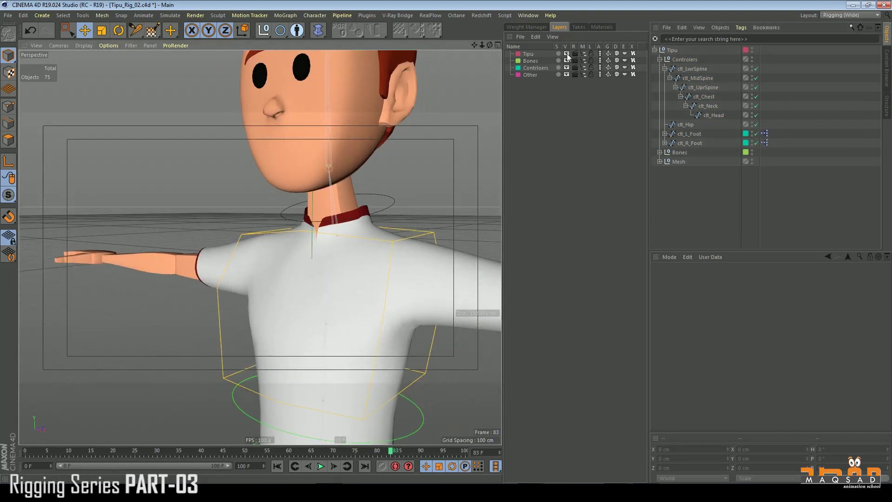
{"action": "left_click", "coordinate": [567, 54]}
{"action": "scroll", "coordinate": [359, 132], "scroll_direction": "down", "scroll_amount": 4}
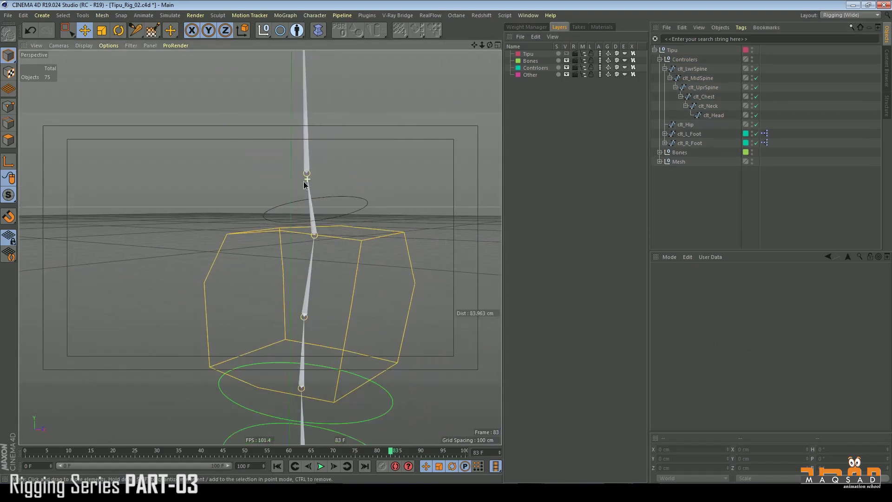
{"action": "left_click", "coordinate": [660, 60]}
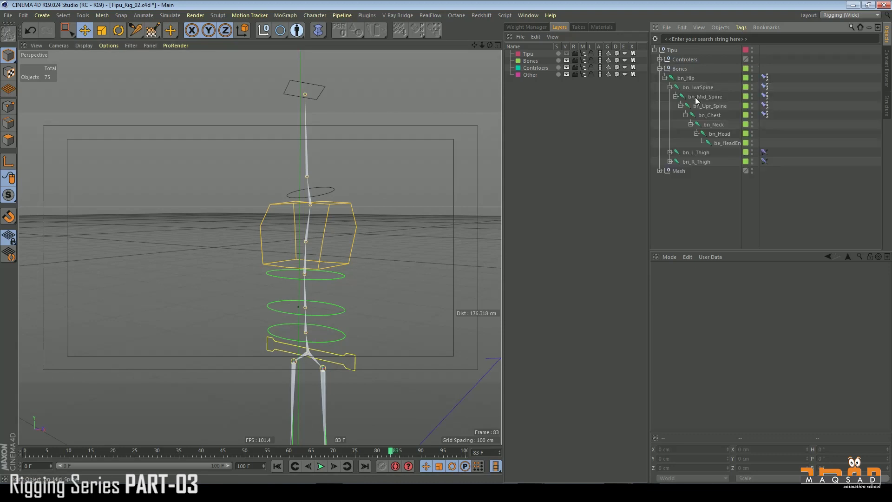
{"action": "left_click", "coordinate": [659, 59]}
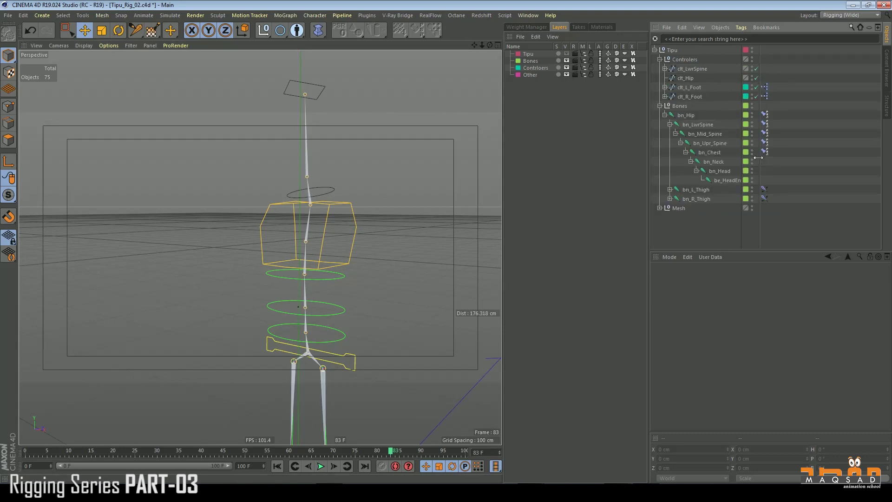
Step: Add a Constraint tag to bn_Neck, copy it to bn_Head and enable PSR on both tags
{"action": "right_click", "coordinate": [718, 162]}
{"action": "mouse_move", "coordinate": [750, 45]}
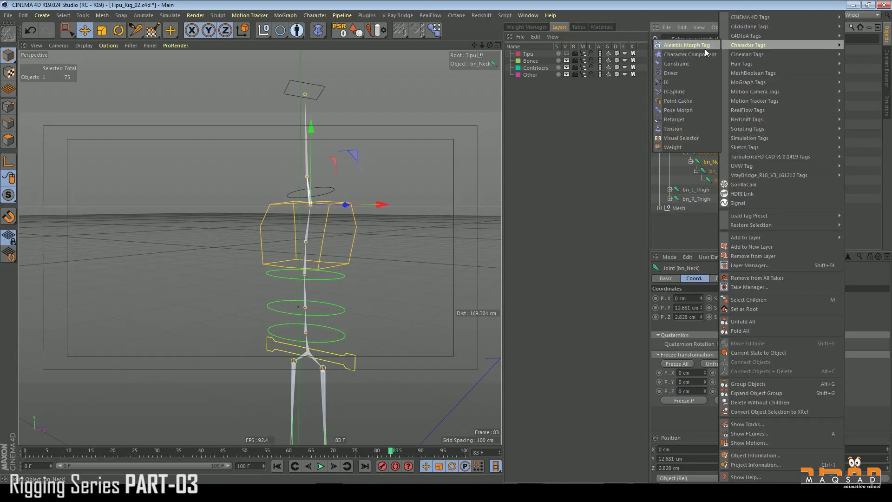
{"action": "left_click", "coordinate": [681, 64]}
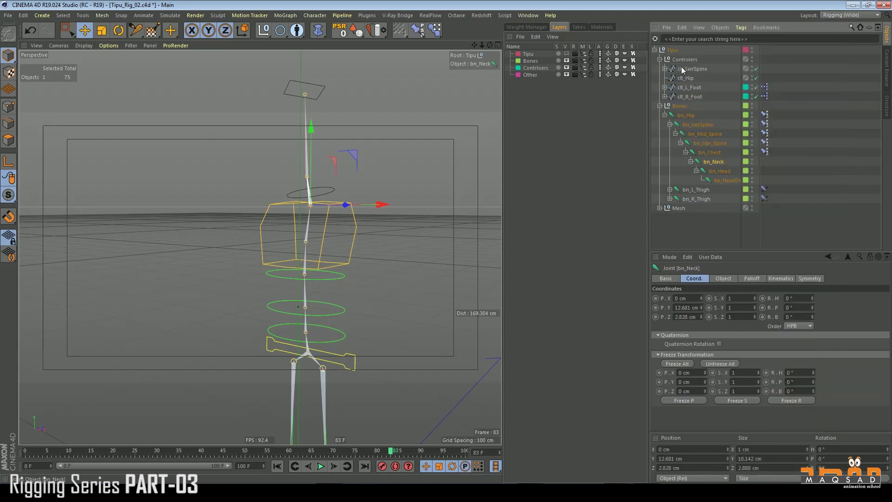
{"action": "left_click", "coordinate": [764, 161], "text": "ctrl"}
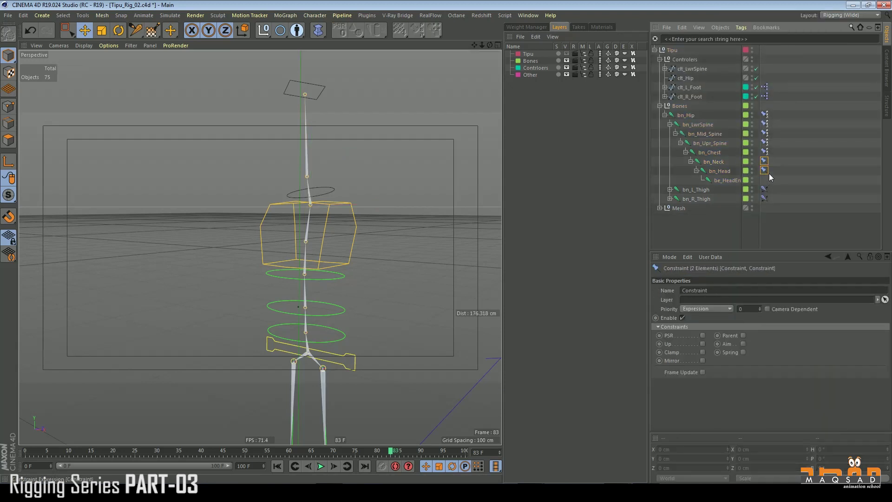
{"action": "left_click", "coordinate": [705, 336]}
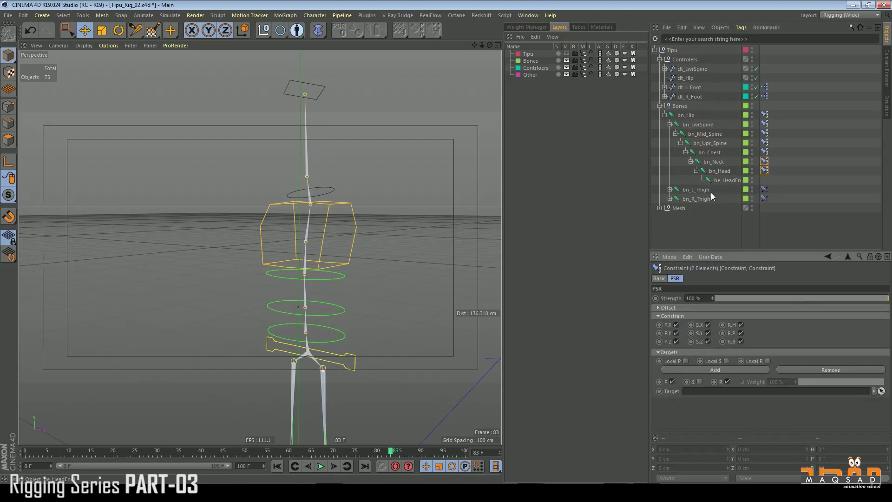
{"action": "left_click", "coordinate": [728, 188]}
Step: Set clt_Neck as the PSR target for bn_Neck and clt_Head for bn_Head, and save the scene
{"action": "left_click", "coordinate": [764, 161]}
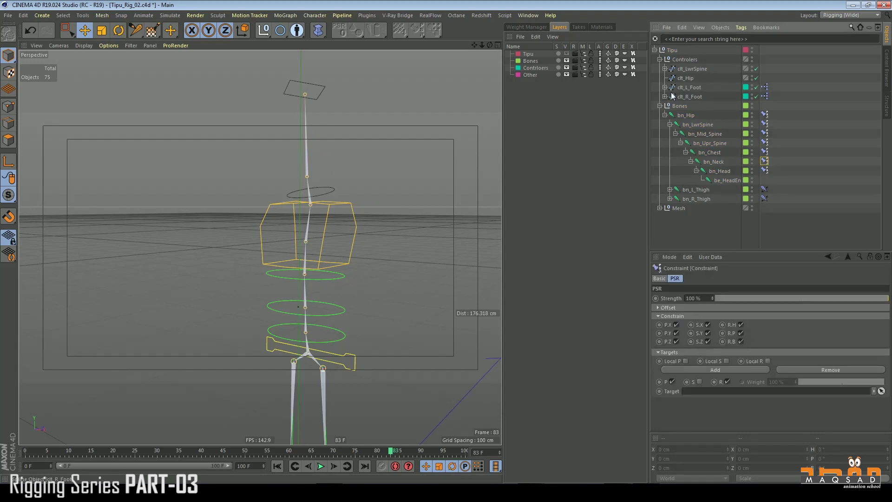
{"action": "left_click", "coordinate": [665, 69]}
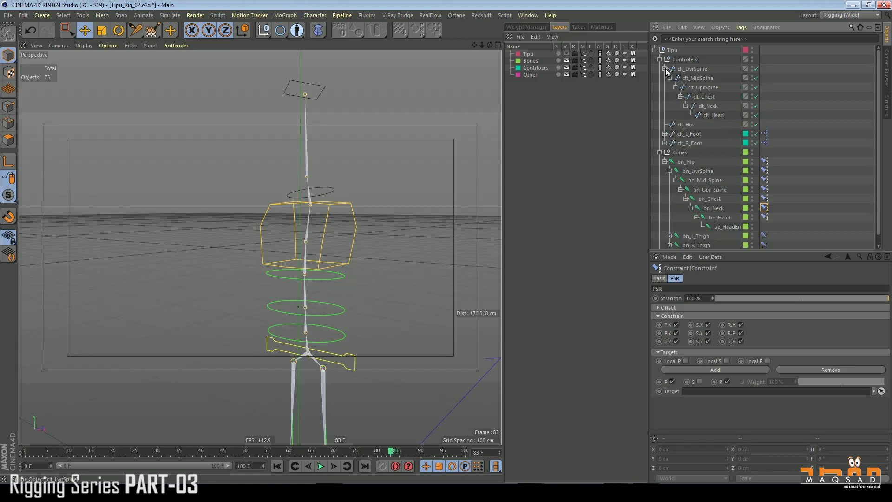
{"action": "left_click_drag", "start_coordinate": [709, 106], "coordinate": [711, 394]}
{"action": "left_click", "coordinate": [765, 217]}
{"action": "left_click_drag", "start_coordinate": [714, 116], "coordinate": [710, 392]}
{"action": "key", "text": "ctrl+s"}
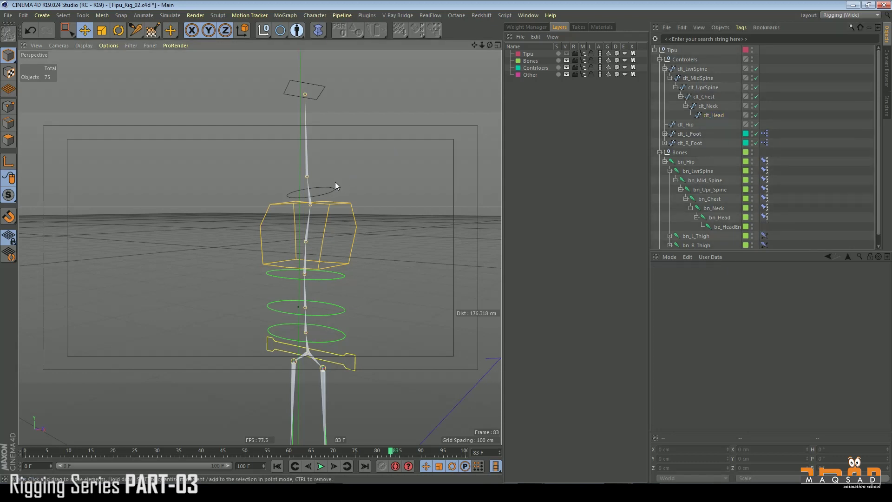
Step: Test the clt_Neck and clt_Head controllers by rotating each one, and undo the test rotations
{"action": "left_click", "coordinate": [334, 185]}
{"action": "key", "text": "r"}
{"action": "left_click_drag", "start_coordinate": [302, 170], "coordinate": [326, 147]}
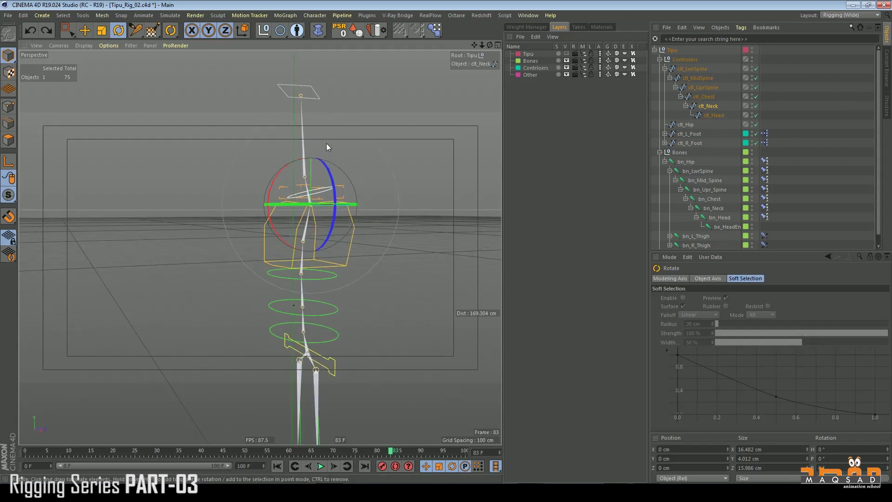
{"action": "left_click", "coordinate": [319, 98]}
{"action": "key", "text": "t"}
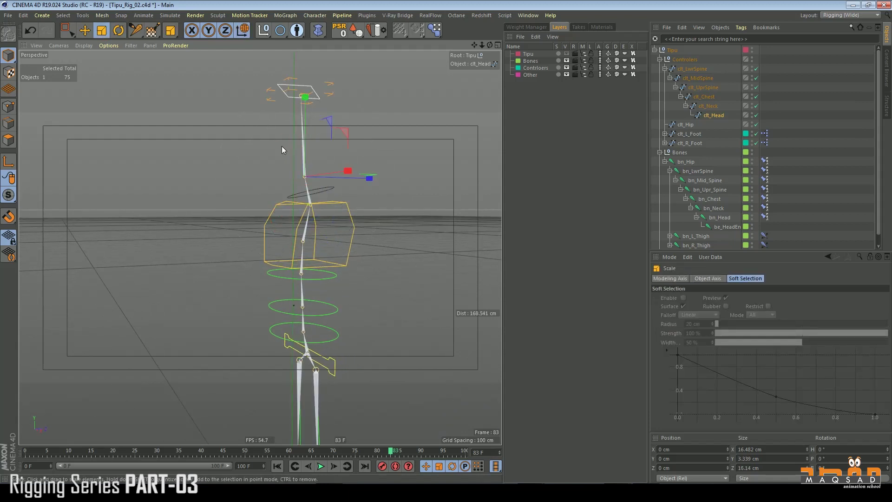
{"action": "key", "text": "r"}
{"action": "mouse_move", "coordinate": [271, 147]}
{"action": "left_mouse_down"}
{"action": "mouse_move", "coordinate": [264, 171]}
{"action": "mouse_move", "coordinate": [269, 165]}
{"action": "left_mouse_up"}
{"action": "key", "text": "ctrl+z"}
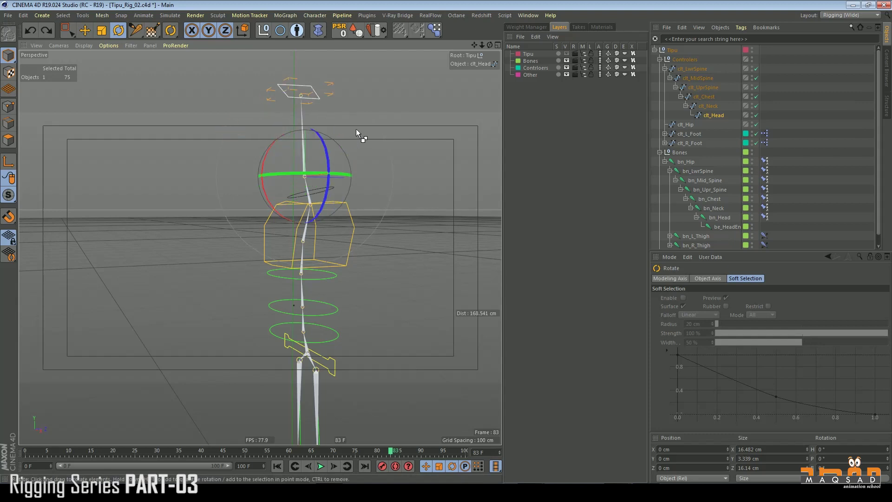
Step: Return to the Move tool, show the Tipu layer and deselect the head controller
{"action": "key", "text": "e"}
{"action": "left_click", "coordinate": [567, 54]}
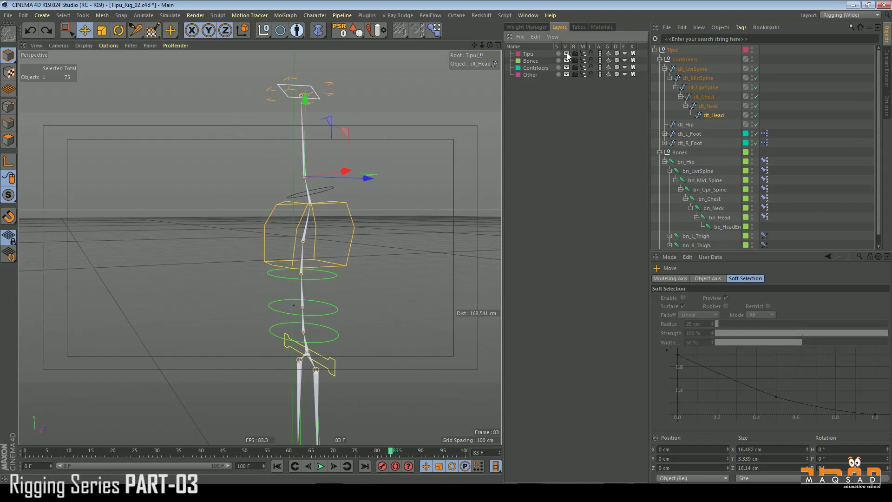
{"action": "mouse_move", "coordinate": [370, 182]}
{"action": "left_mouse_down", "text": "alt"}
{"action": "mouse_move", "coordinate": [384, 170]}
{"action": "mouse_move", "coordinate": [370, 168]}
{"action": "left_mouse_up", "text": "alt"}
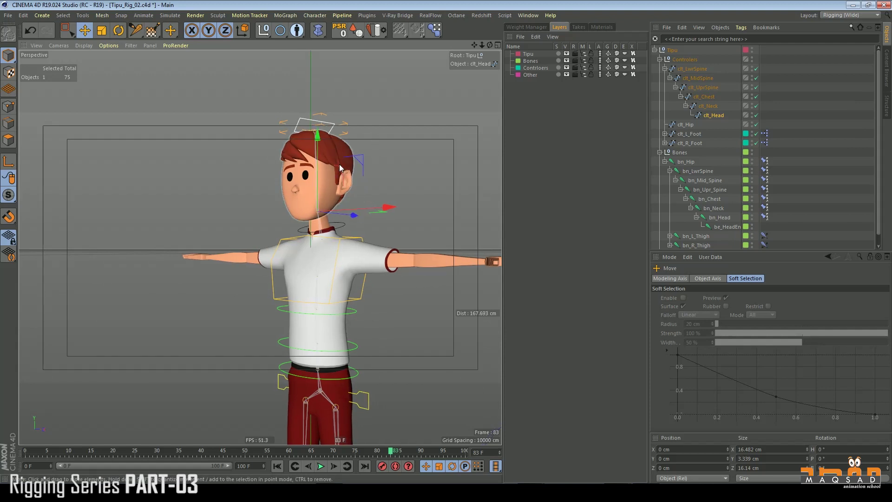
{"action": "left_click_drag", "start_coordinate": [343, 147], "coordinate": [342, 159]}
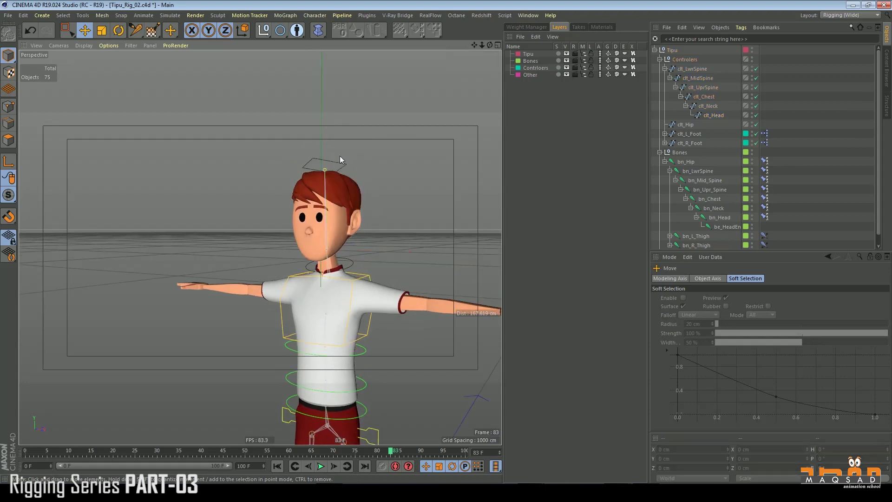